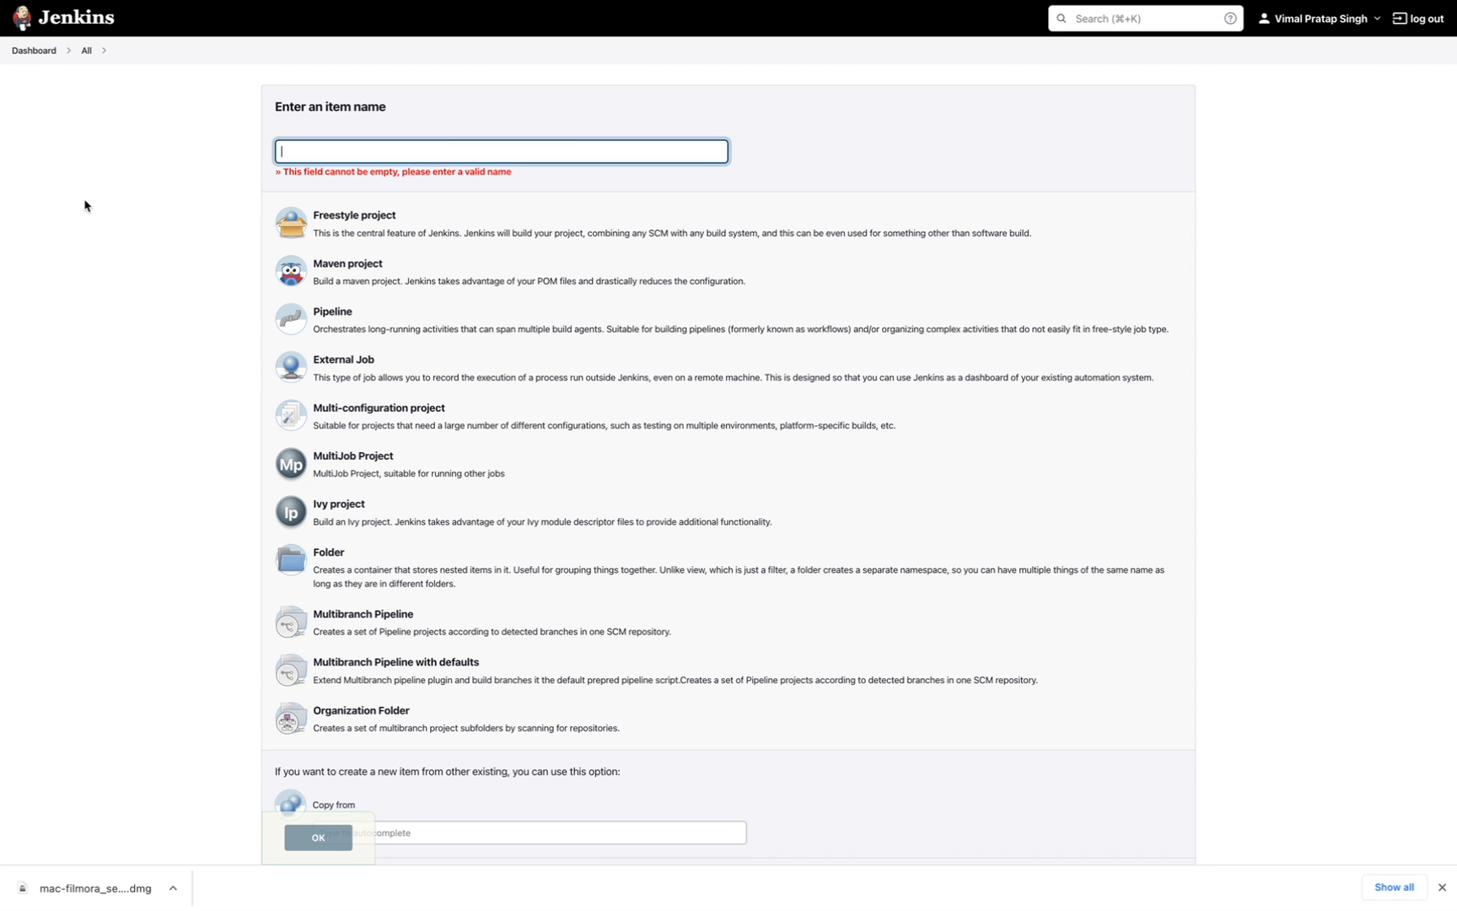
# - Enter 'k8s-test' as the new Jenkins item's name
pyautogui.write('k8')
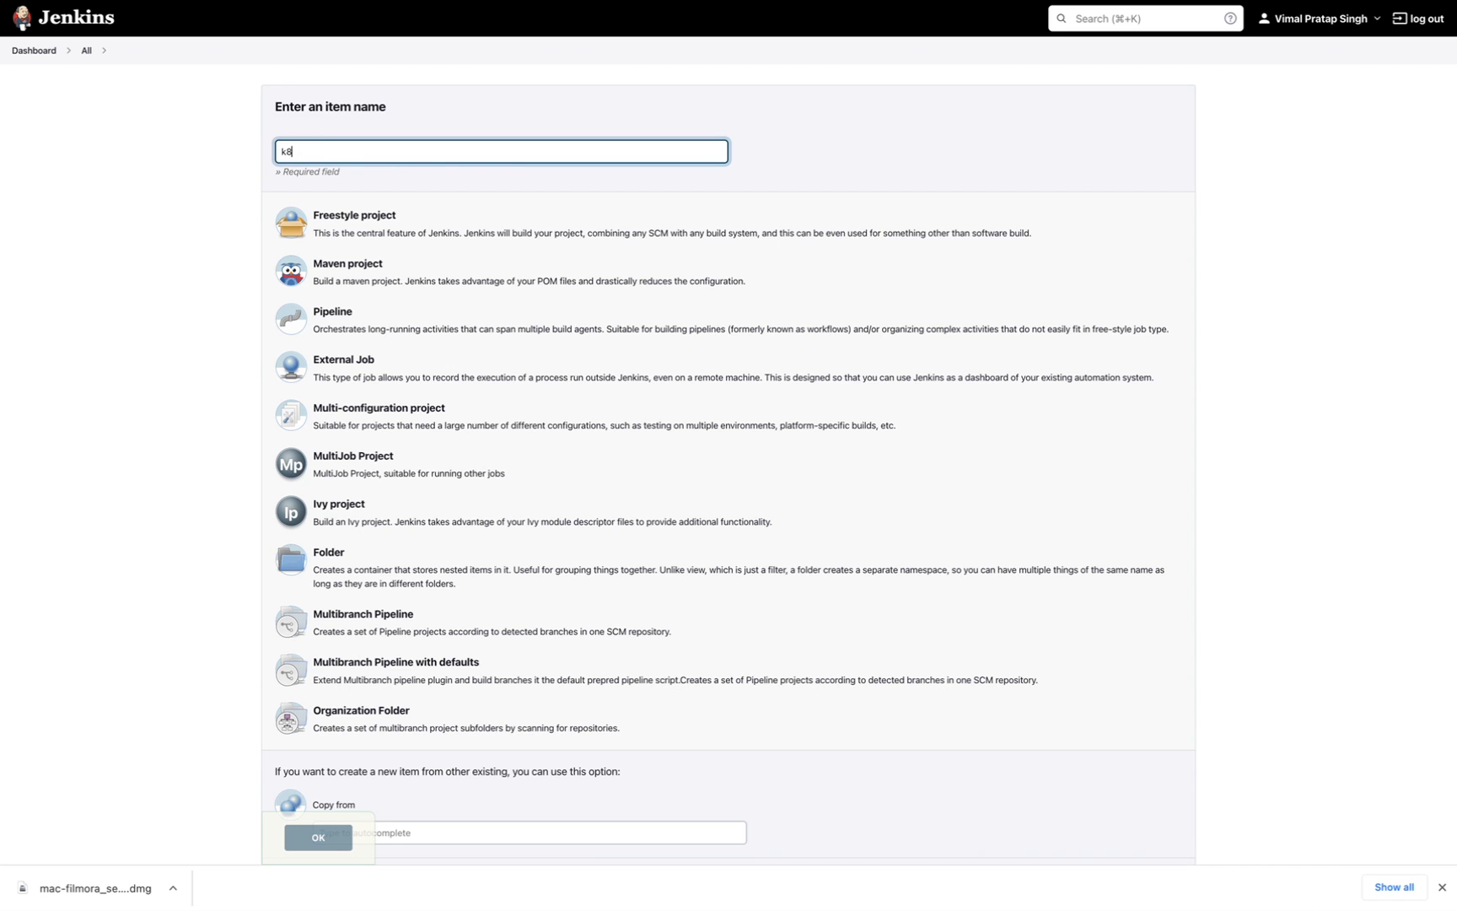
pyautogui.write('s-test')
pyautogui.click(218, 771)
pyautogui.scroll(-2, 219, 771)
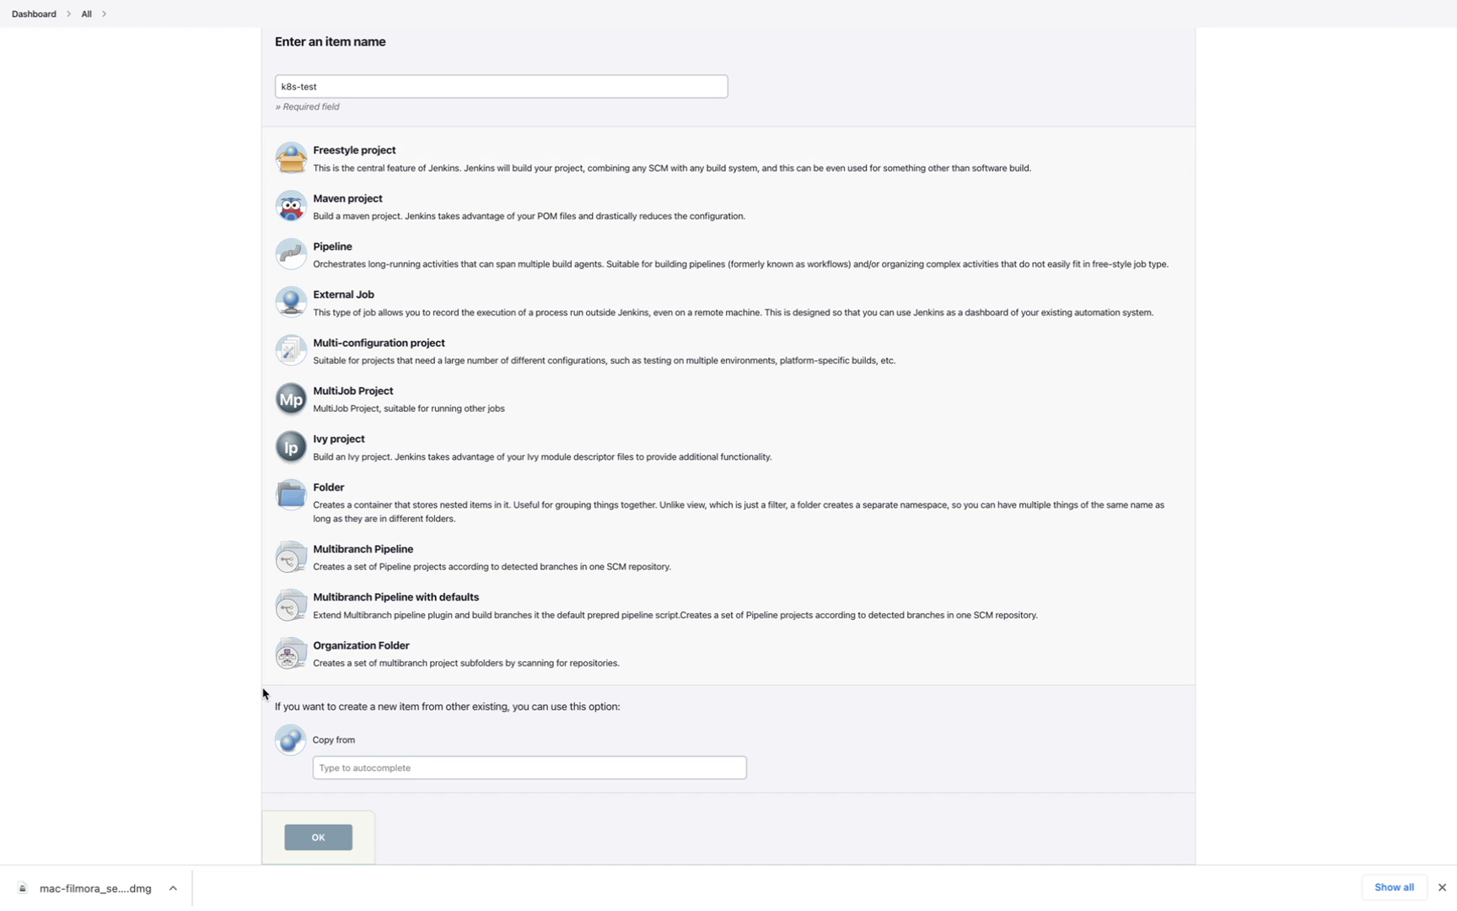
pyautogui.click(347, 764)
pyautogui.click(334, 769)
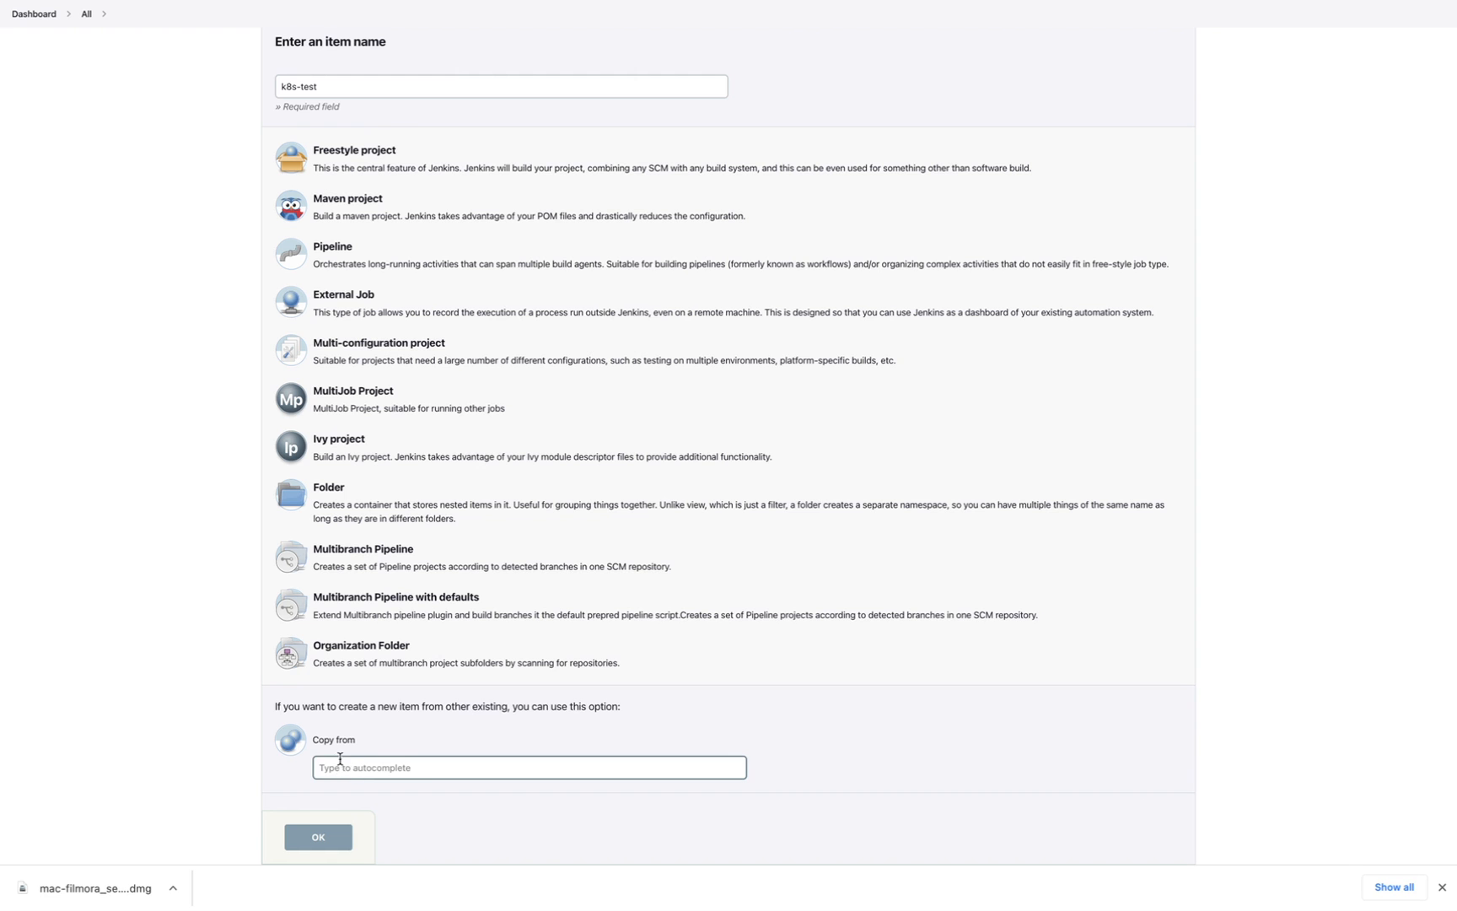
pyautogui.click(414, 83)
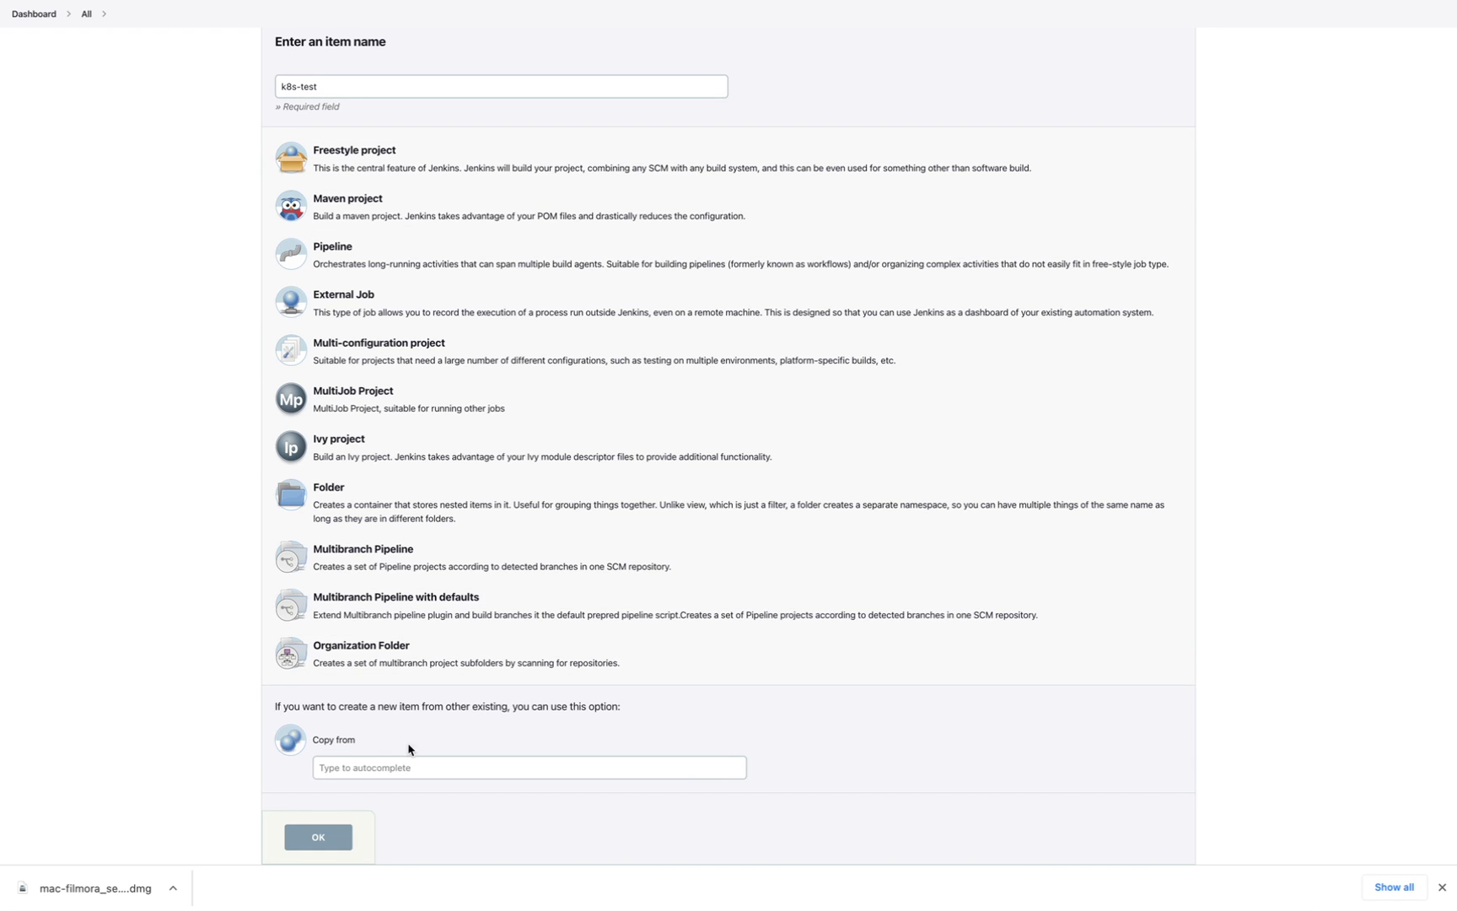
pyautogui.scroll(-1, 590, 801)
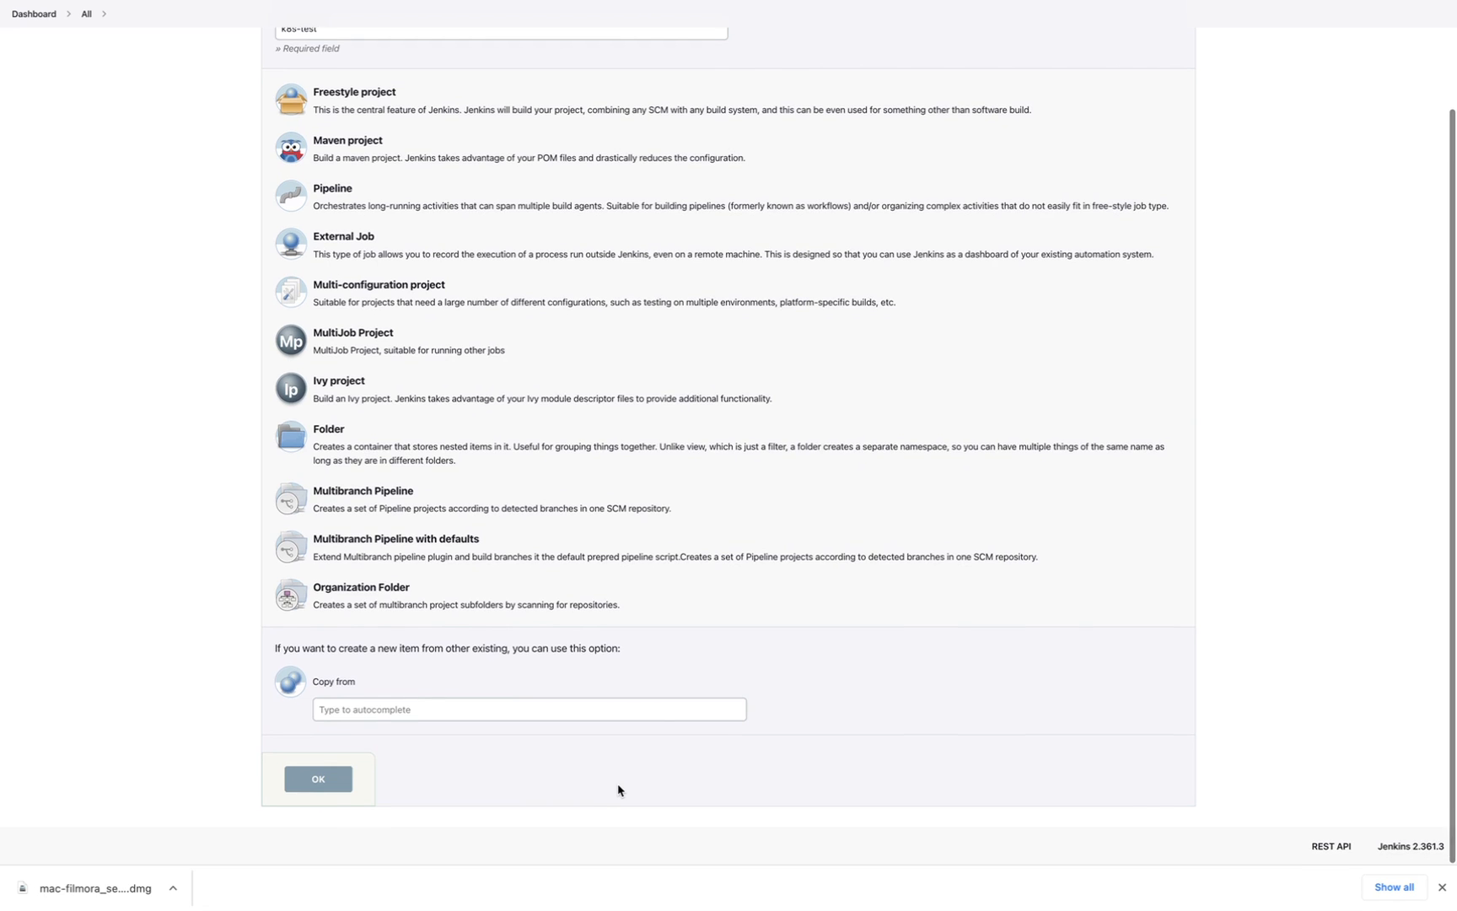
# - Create the k8s-test item as a Freestyle project
pyautogui.scroll(1, 594, 756)
pyautogui.scroll(2, 594, 757)
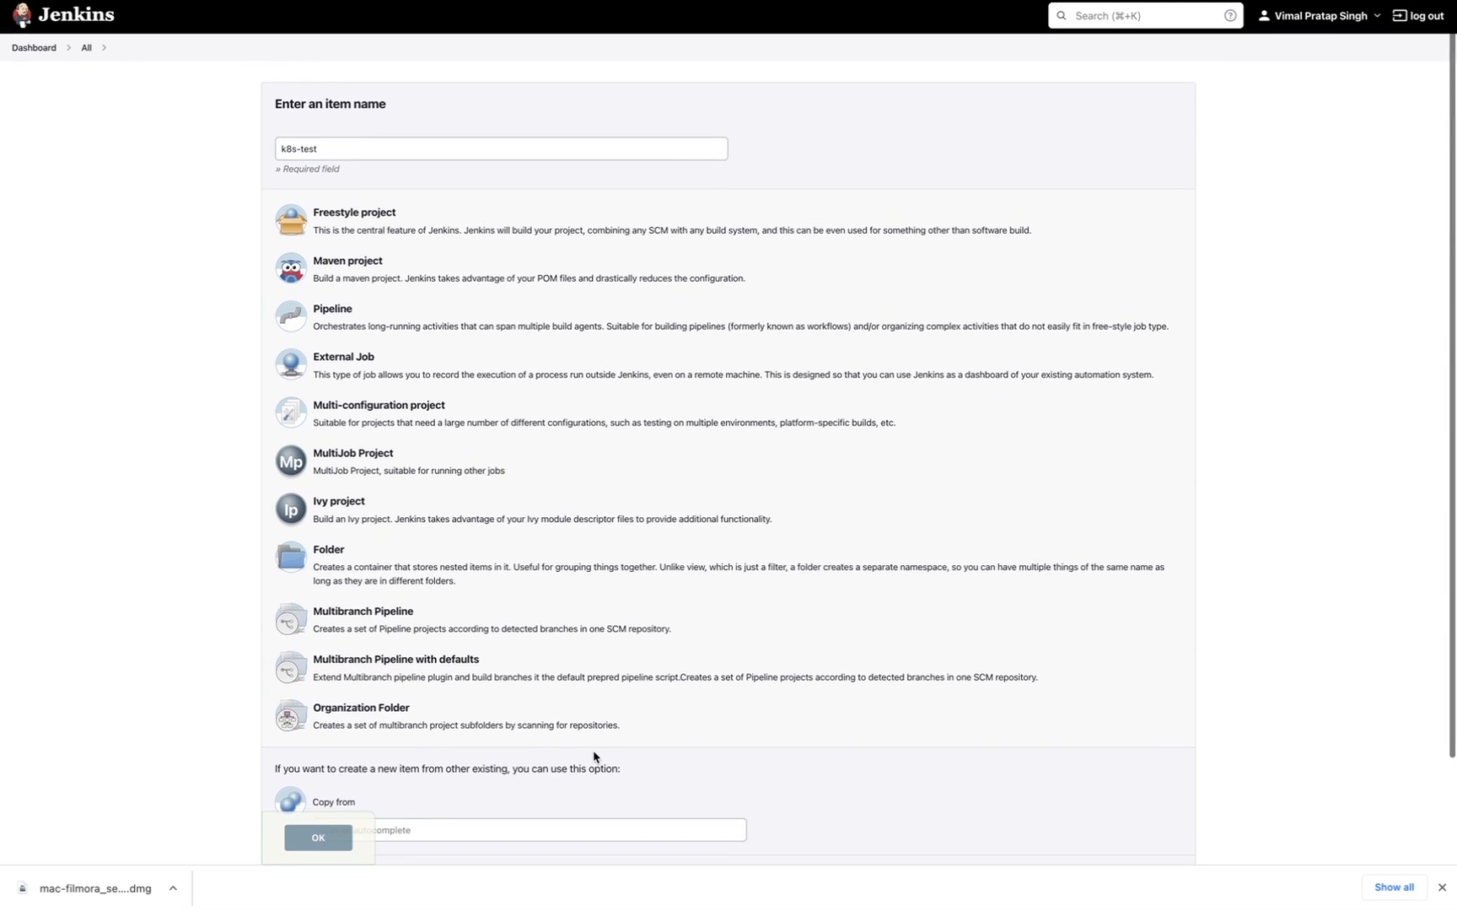
pyautogui.click(323, 154)
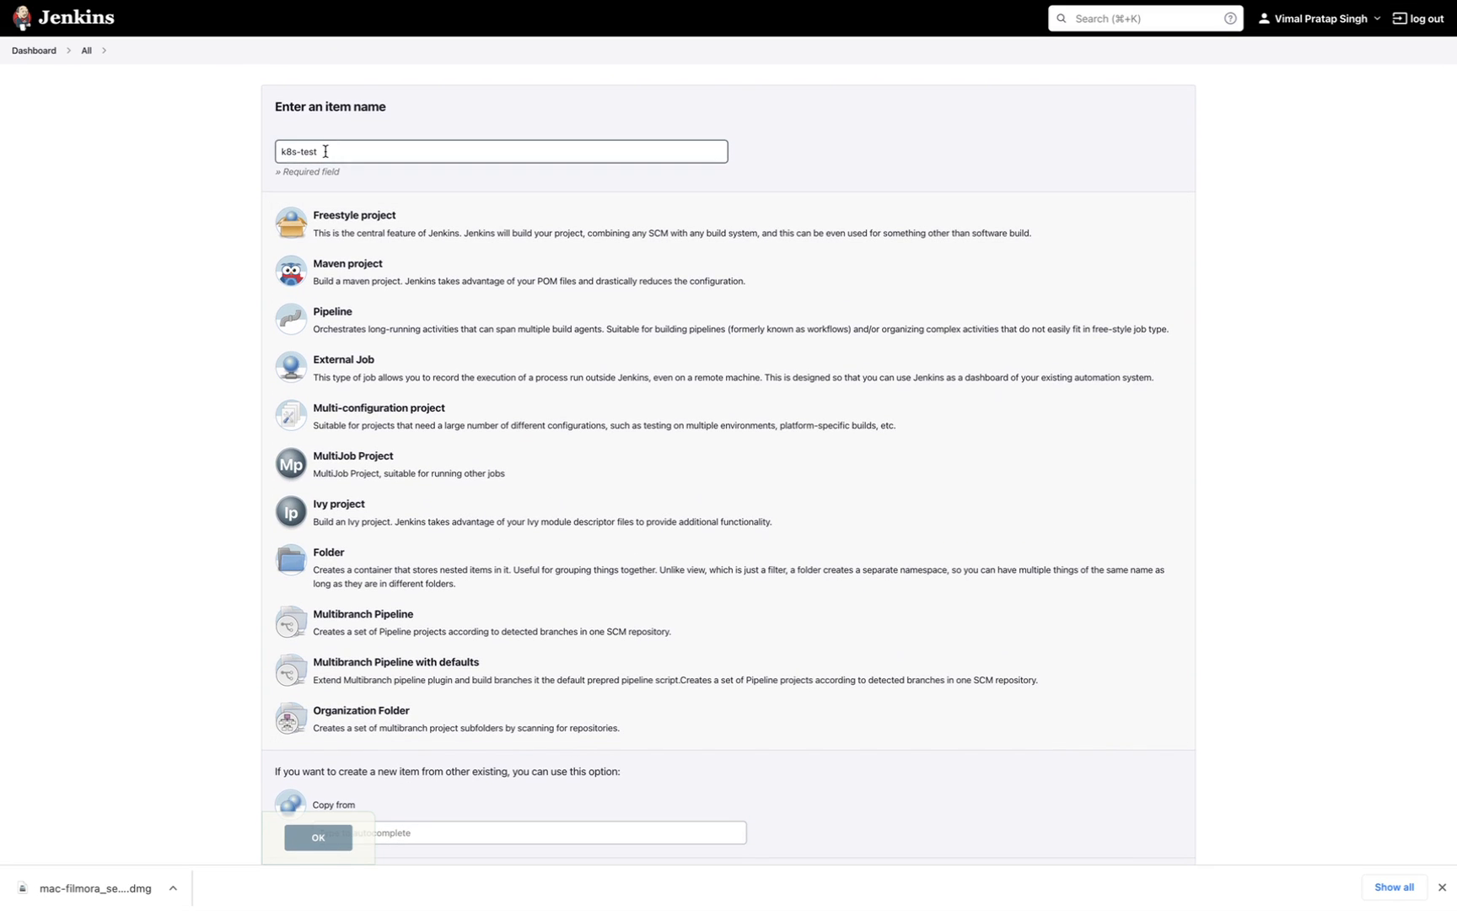
pyautogui.click(341, 230)
pyautogui.click(310, 850)
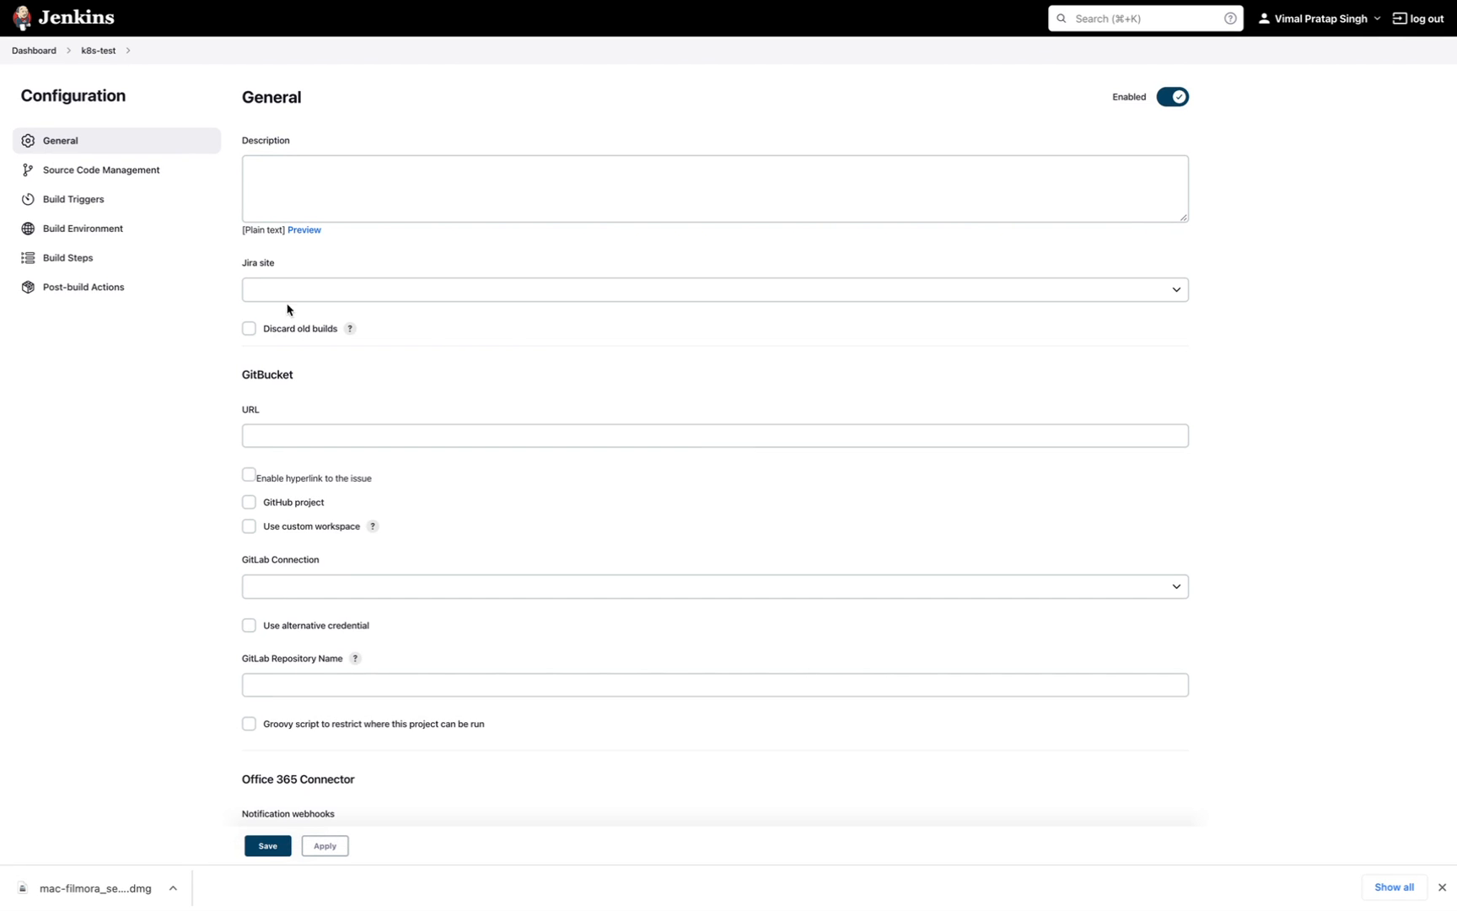
pyautogui.click(135, 182)
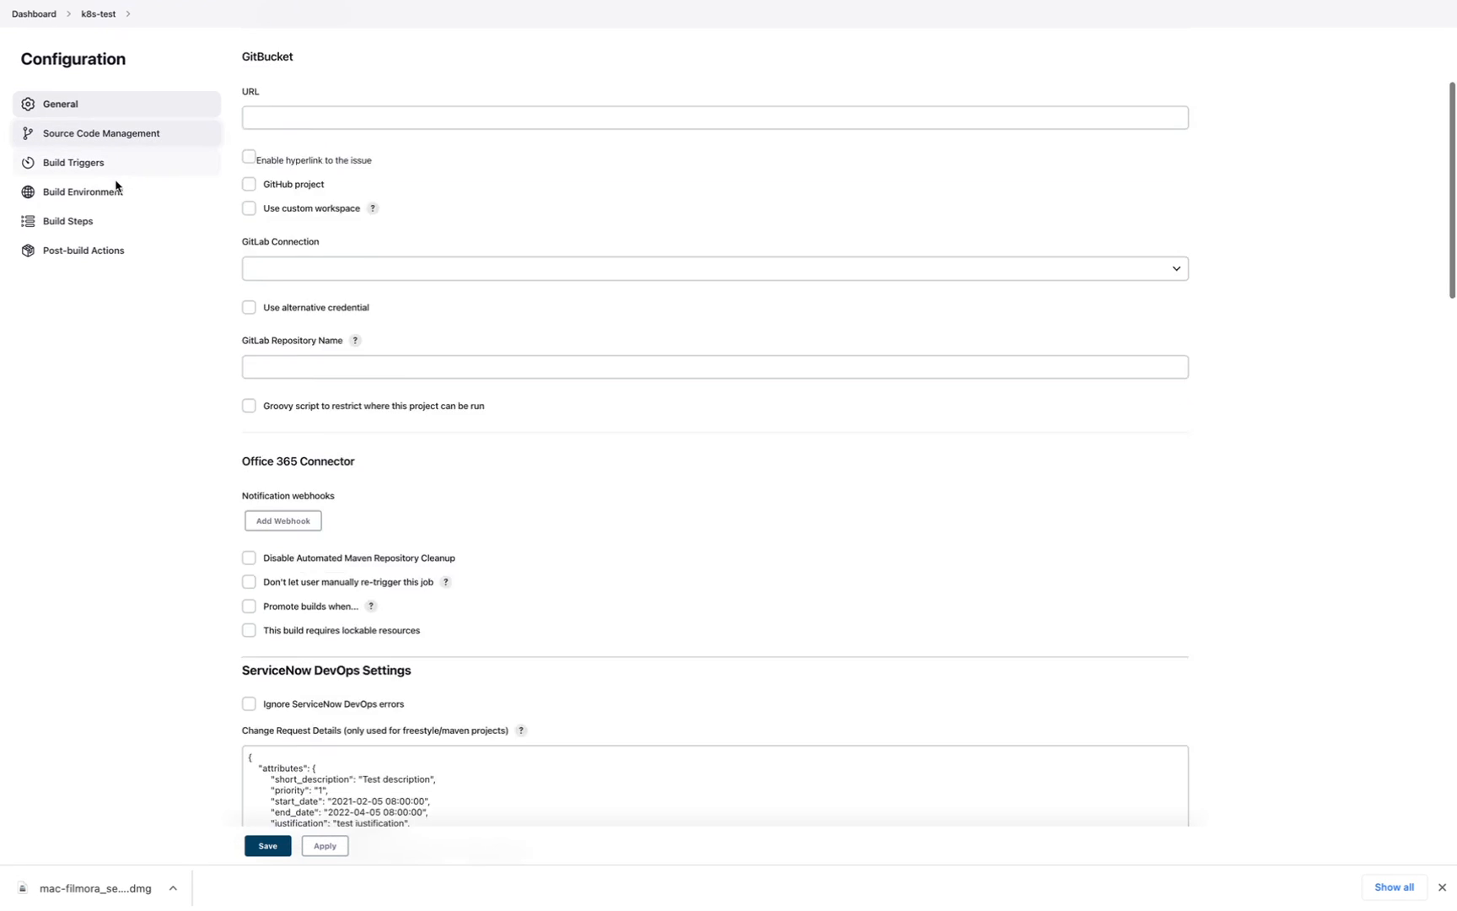
pyautogui.click(74, 171)
pyautogui.click(79, 192)
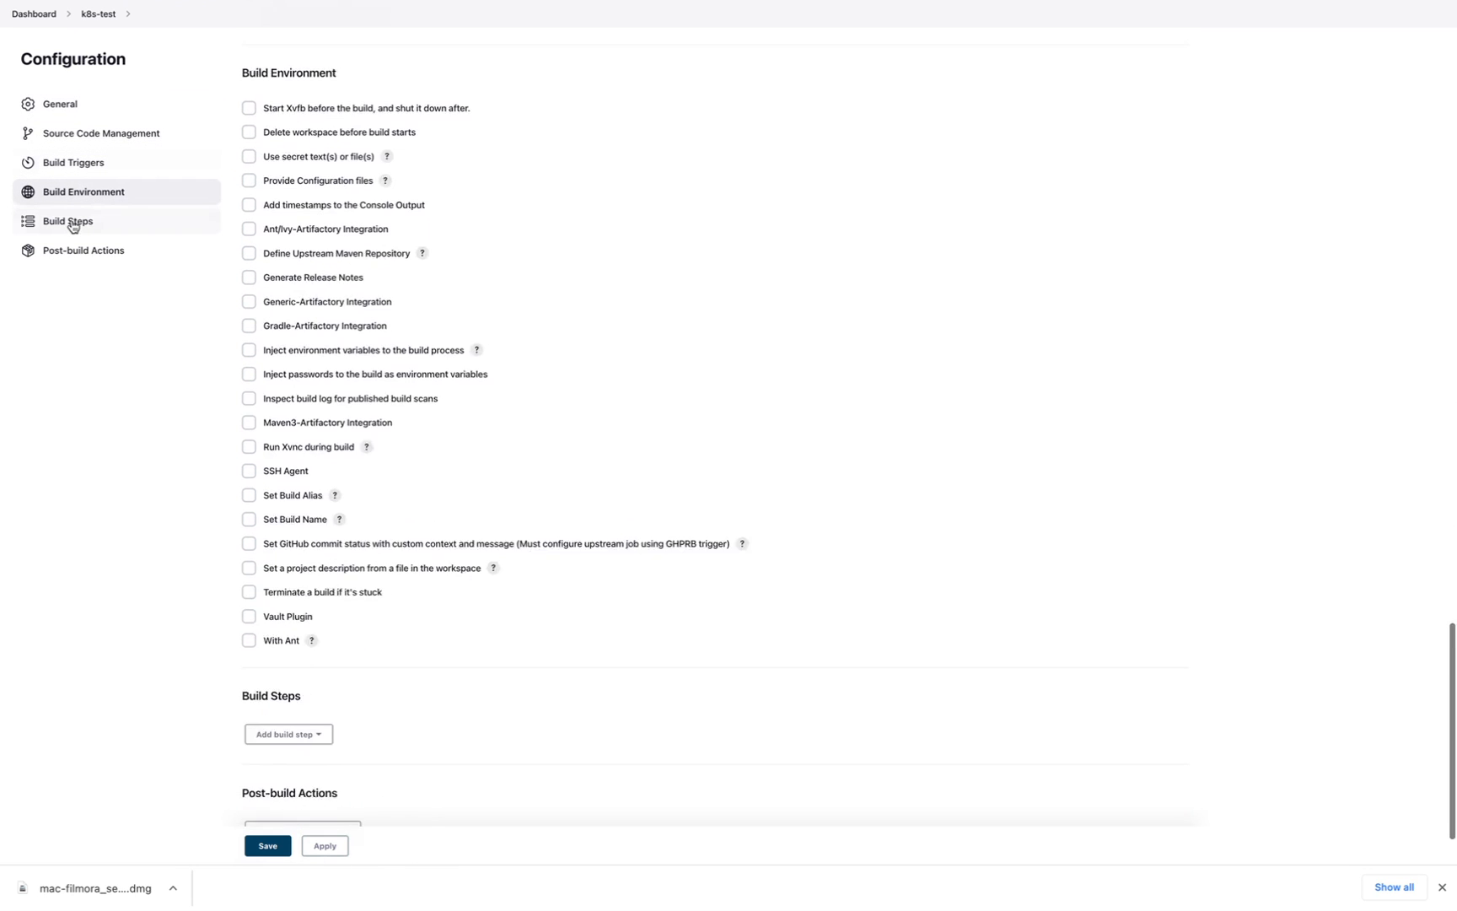
pyautogui.click(73, 223)
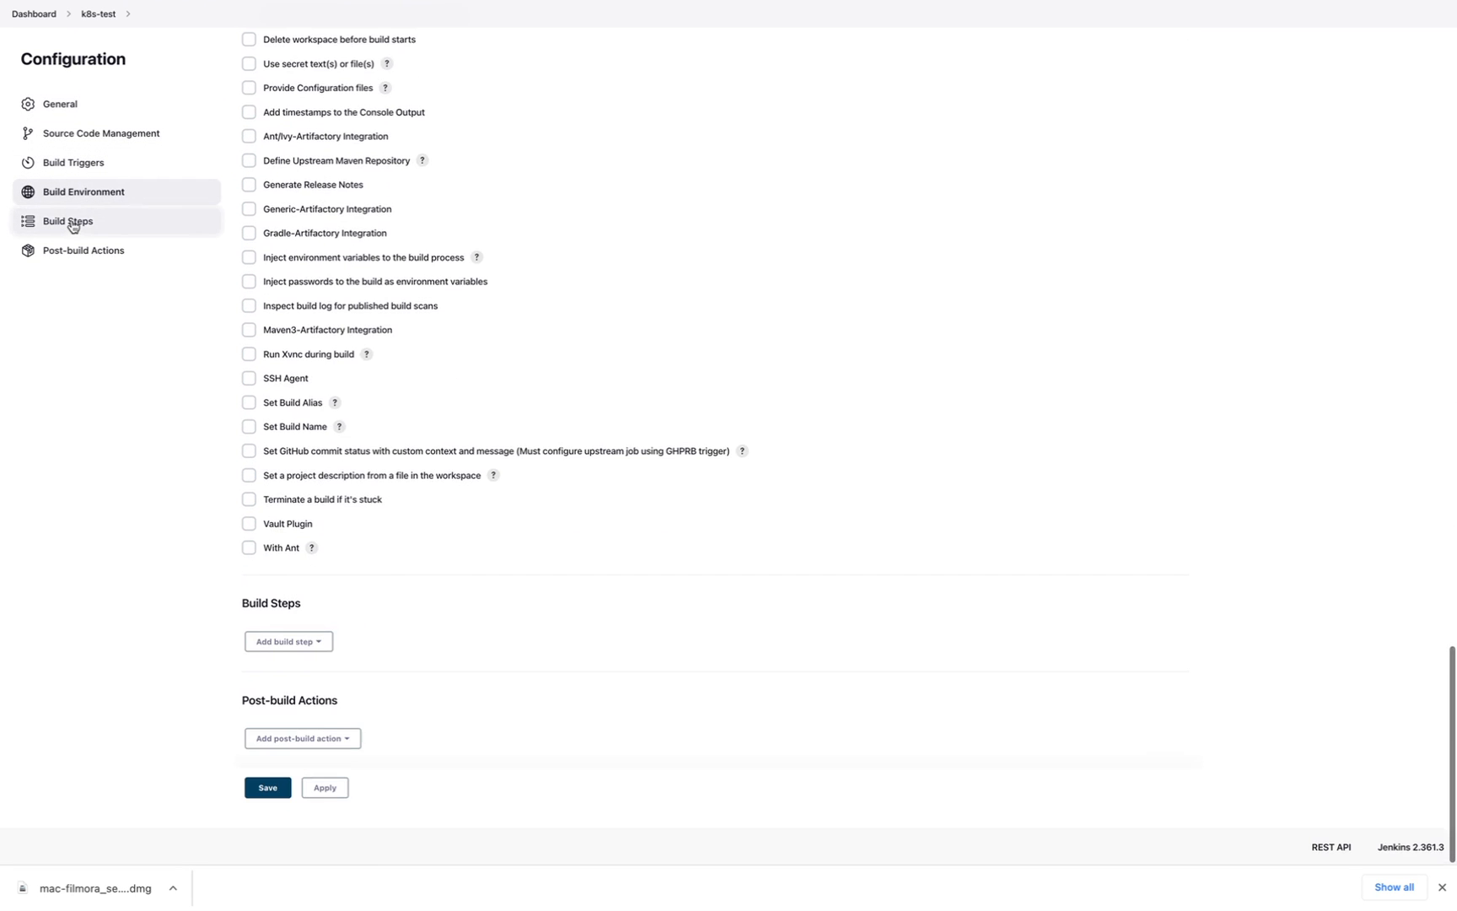
pyautogui.click(73, 104)
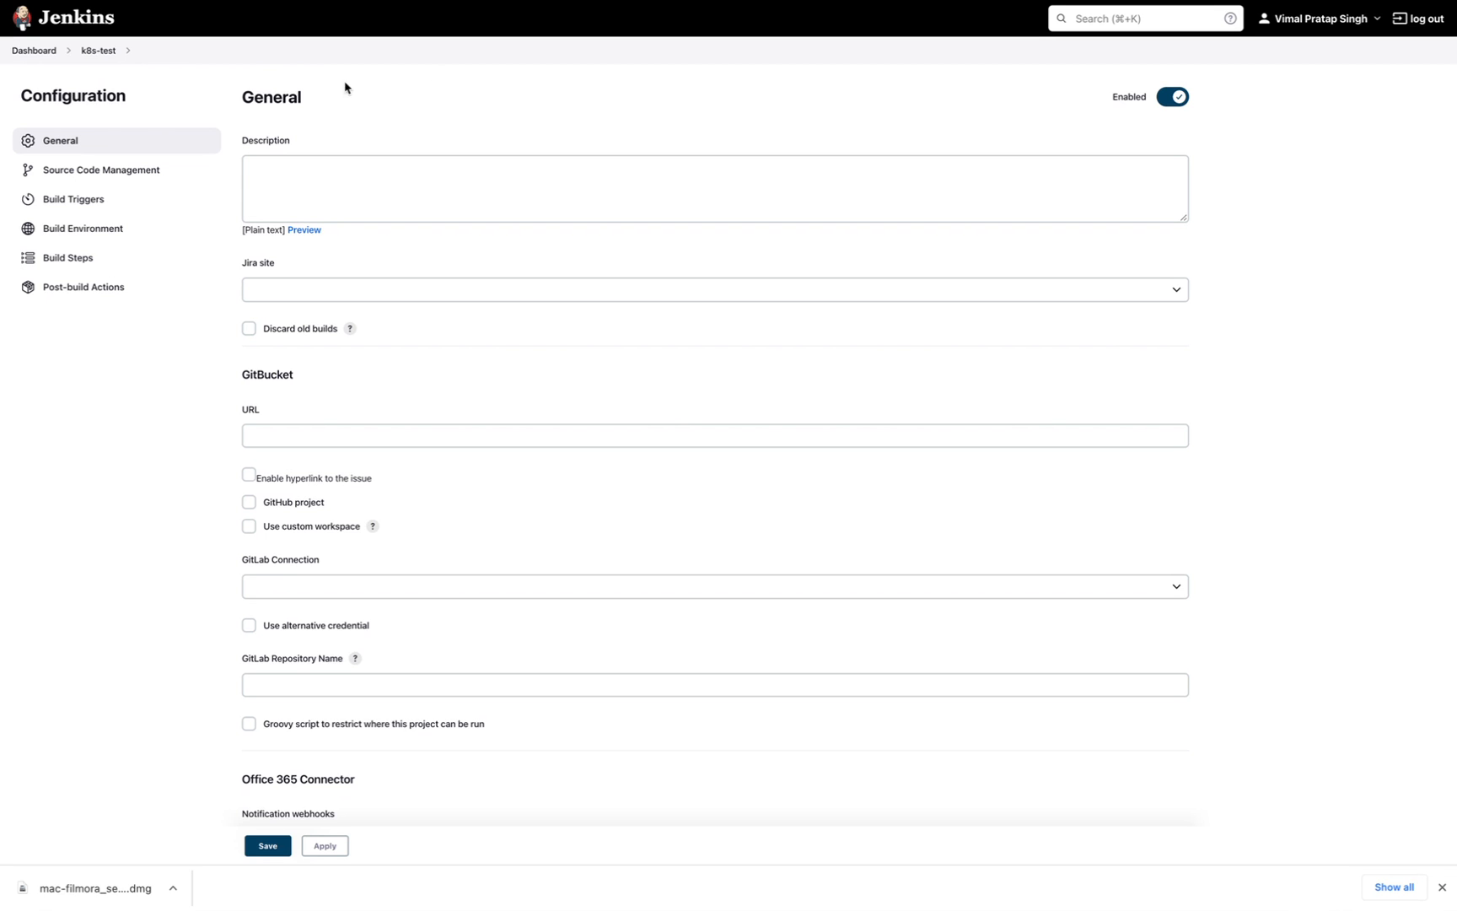
pyautogui.click(394, 209)
pyautogui.click(272, 190)
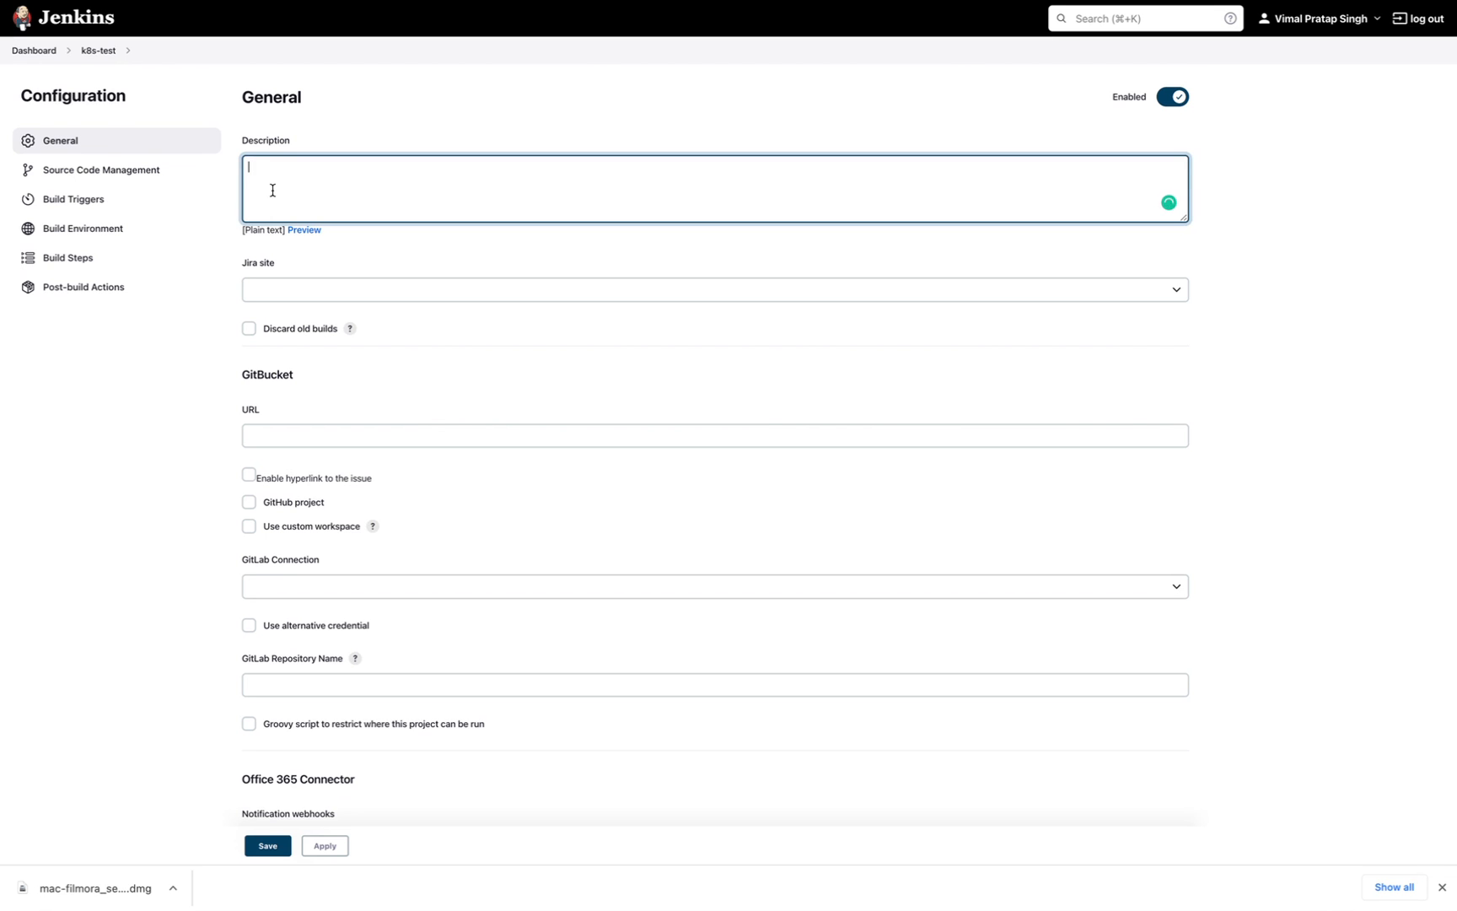
pyautogui.click(264, 292)
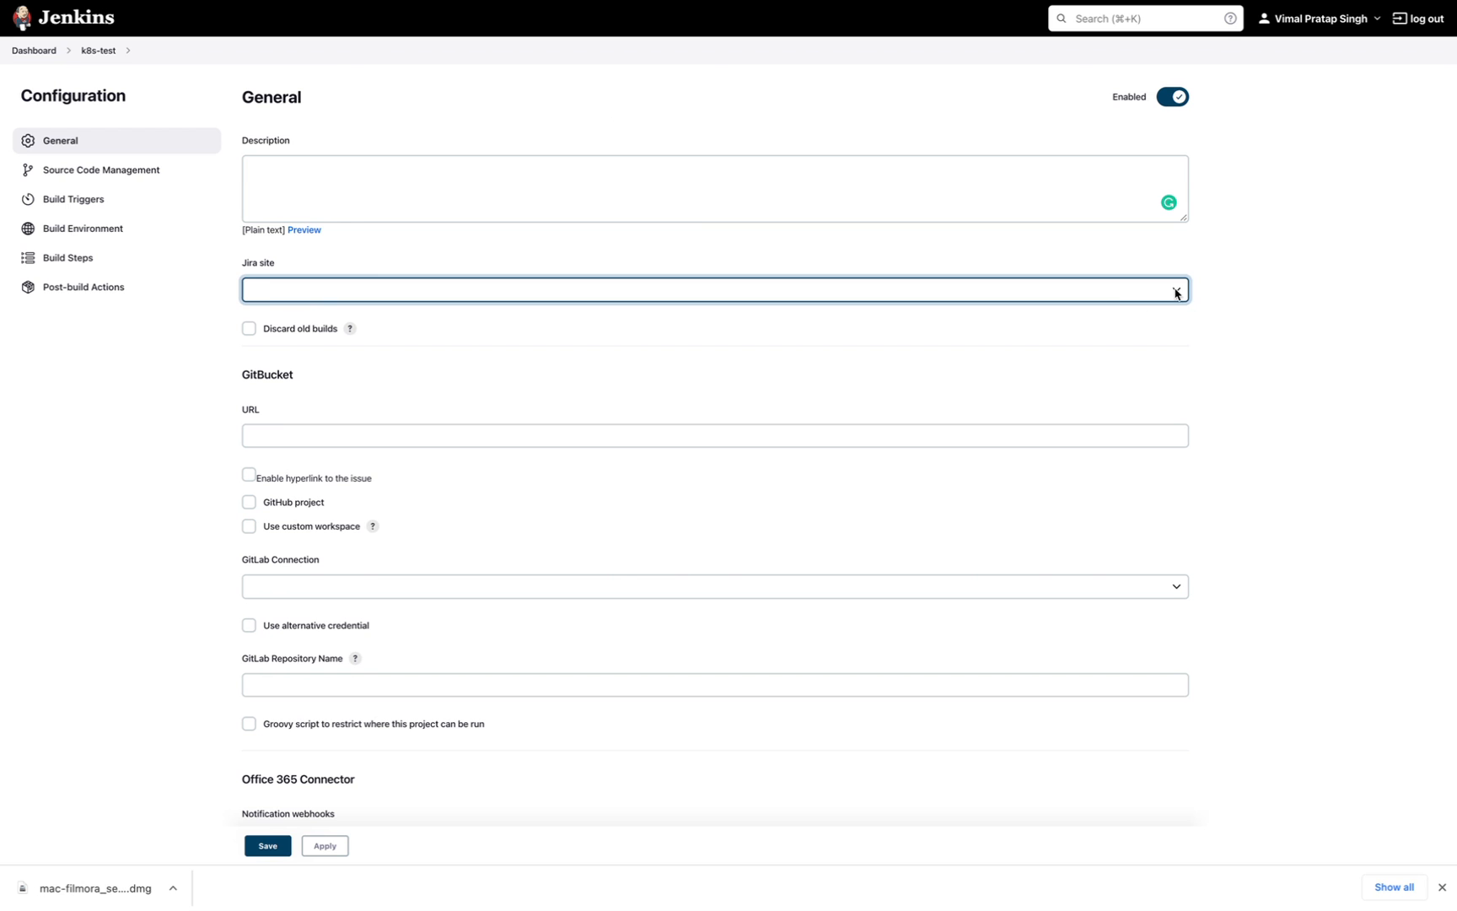
pyautogui.click(95, 381)
pyautogui.scroll(-1, 93, 380)
pyautogui.scroll(-2, 95, 380)
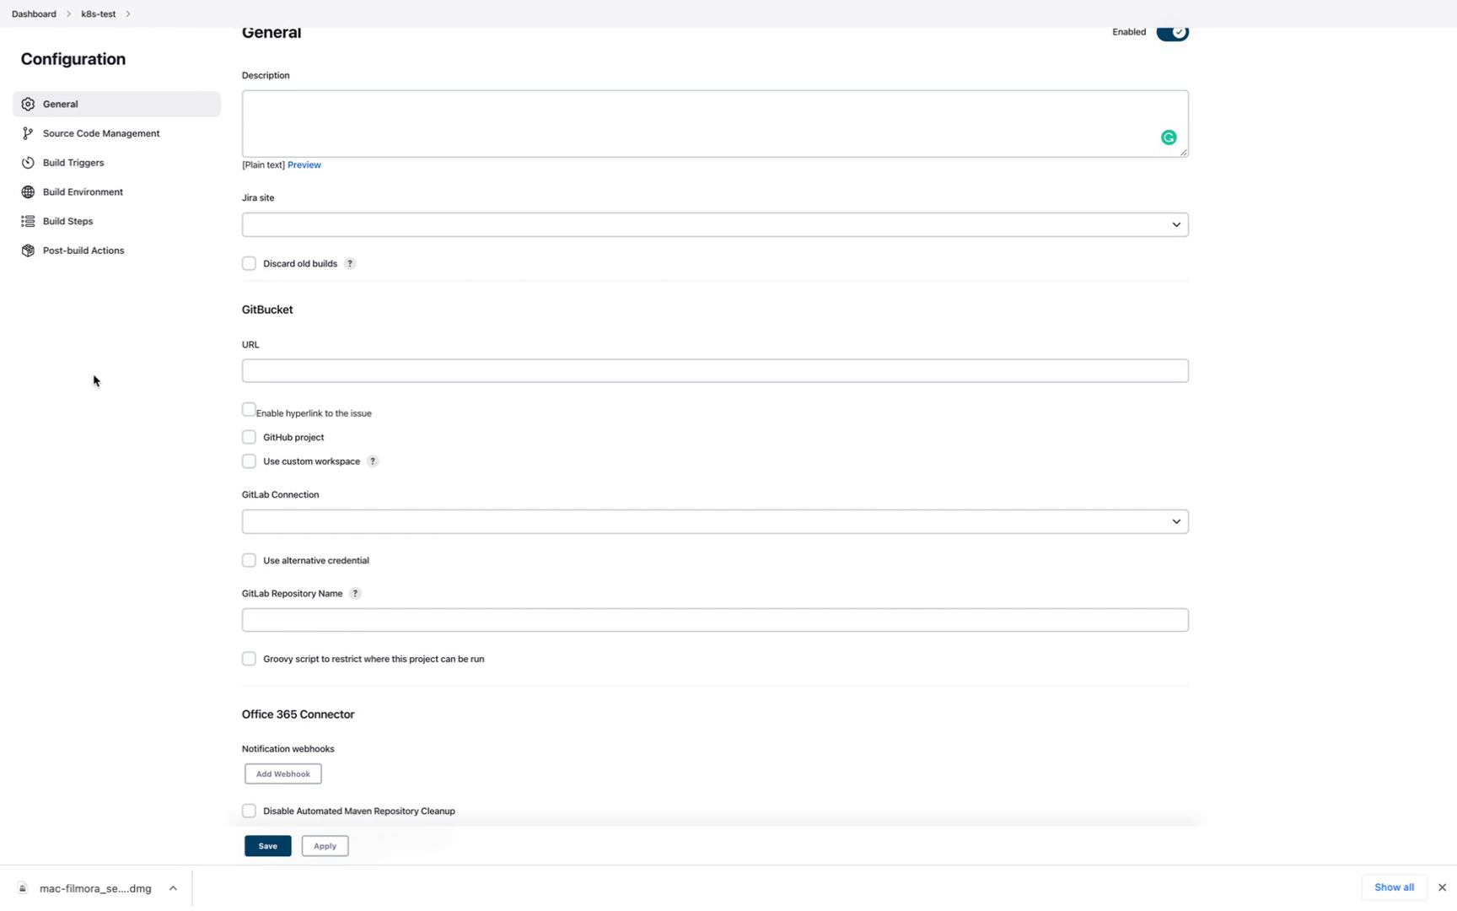
pyautogui.scroll(-1, 94, 380)
pyautogui.scroll(-1, 94, 380)
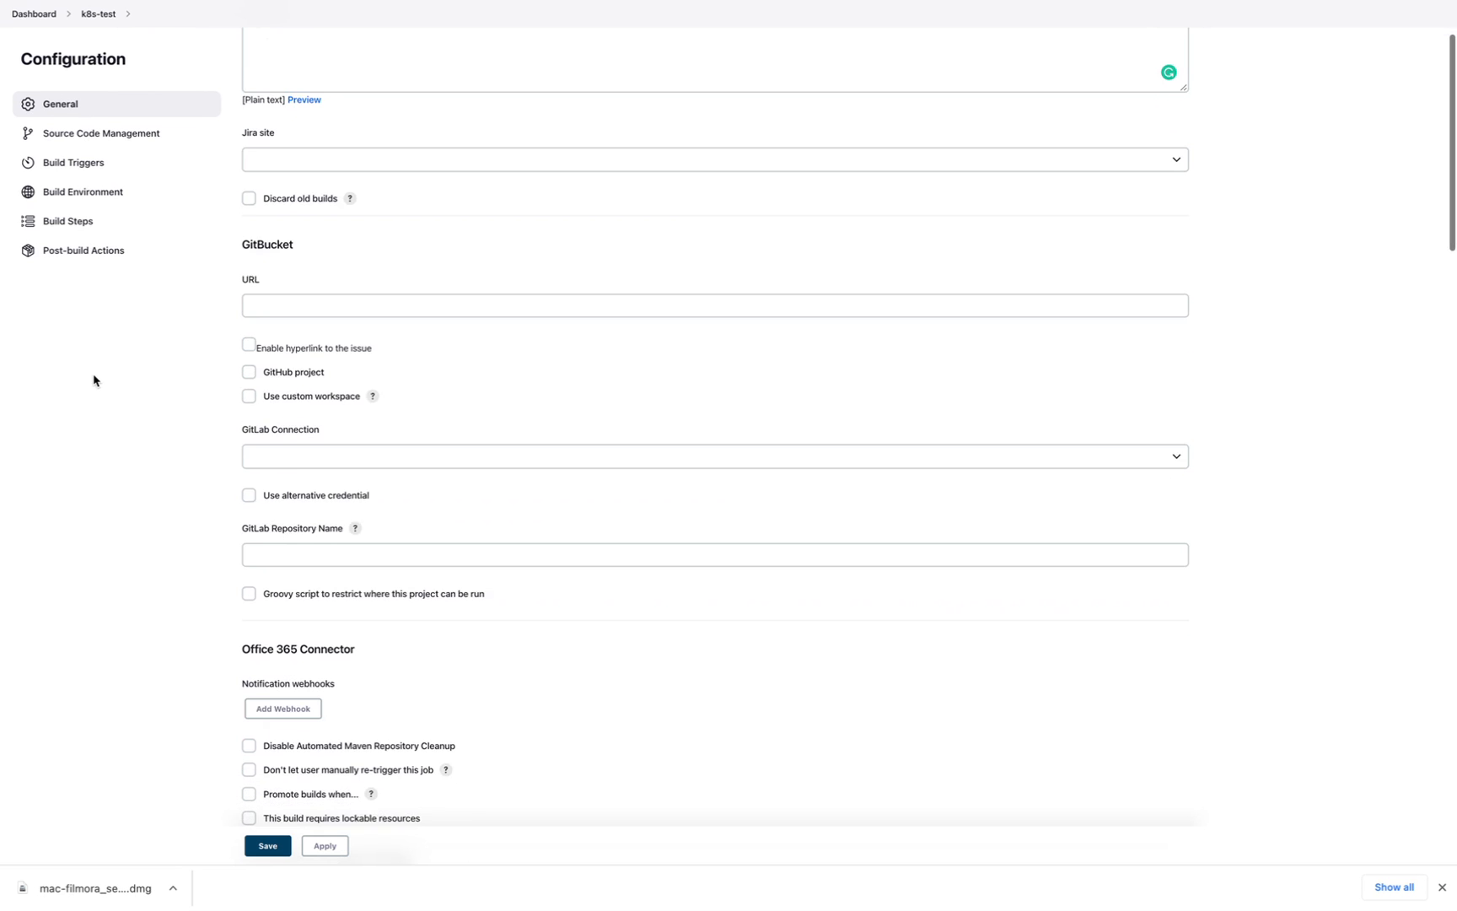
pyautogui.scroll(-2, 94, 380)
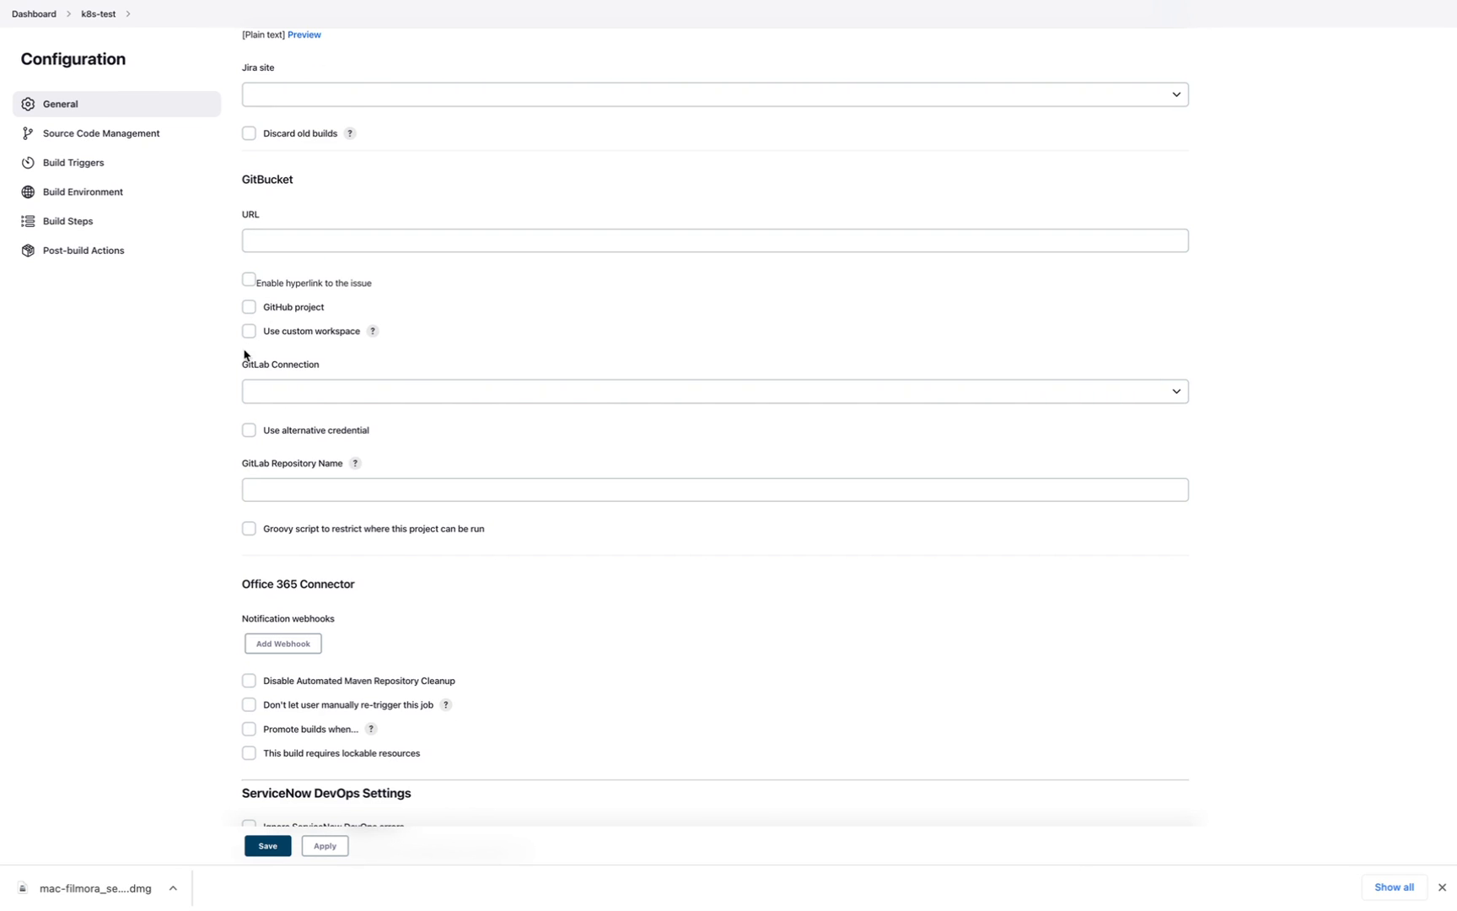
pyautogui.click(249, 307)
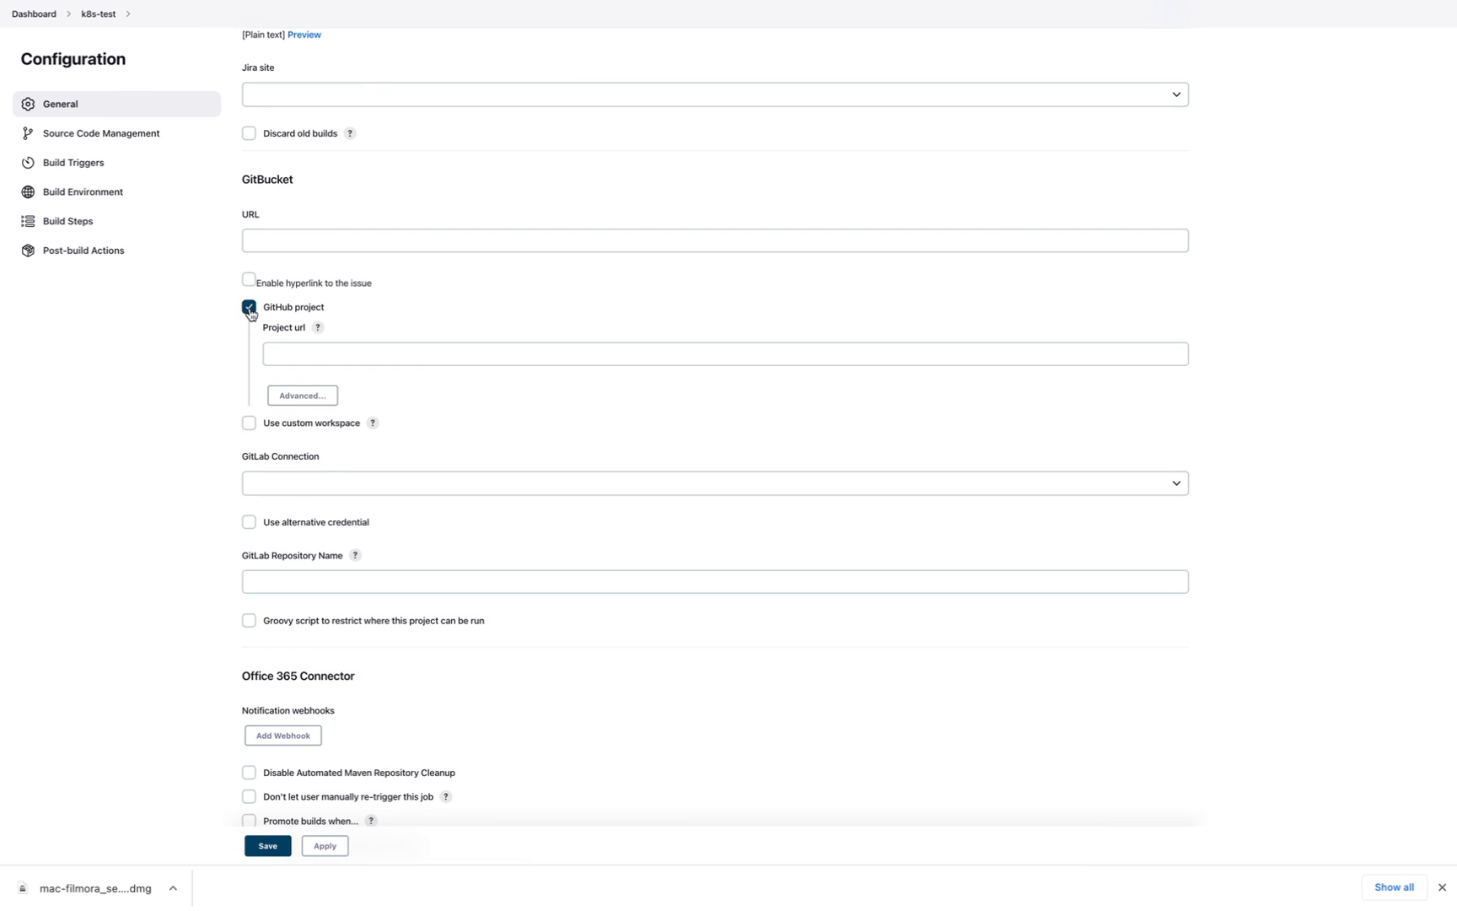
pyautogui.click(288, 358)
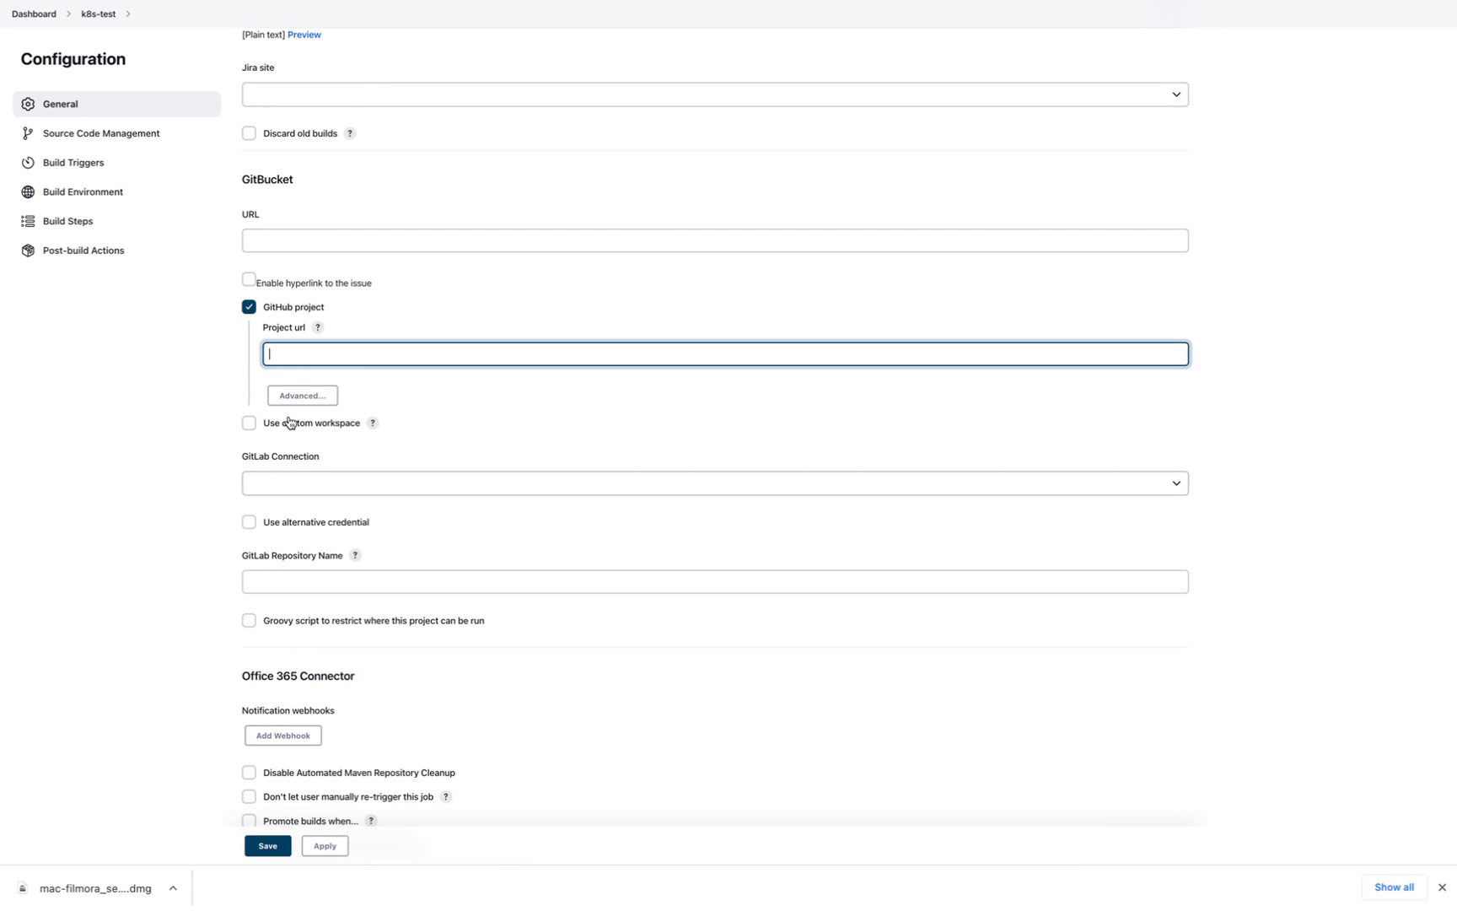
pyautogui.click(295, 396)
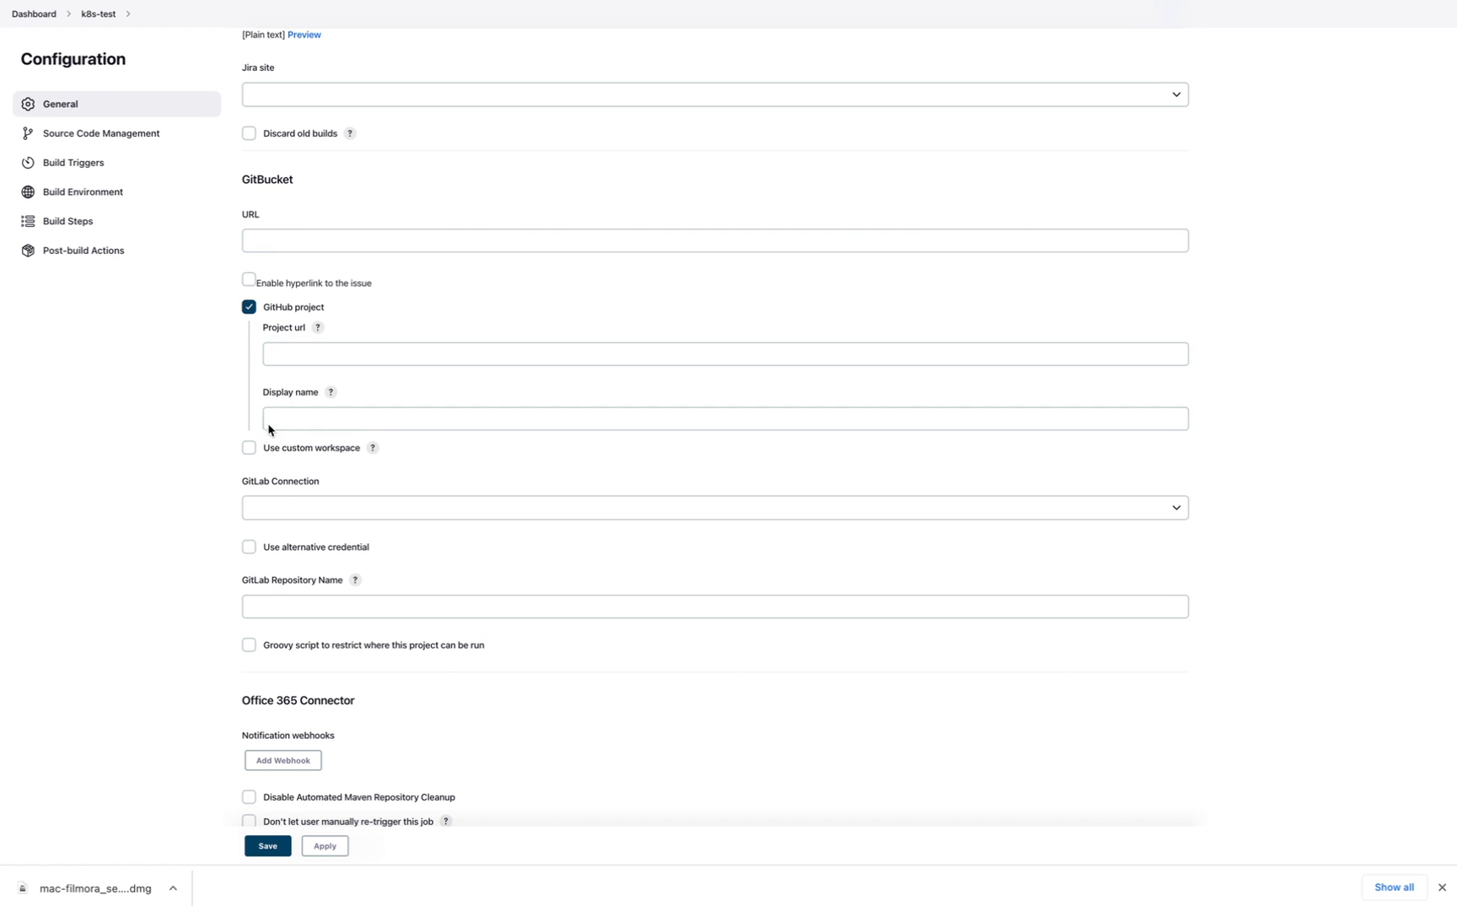
pyautogui.click(248, 307)
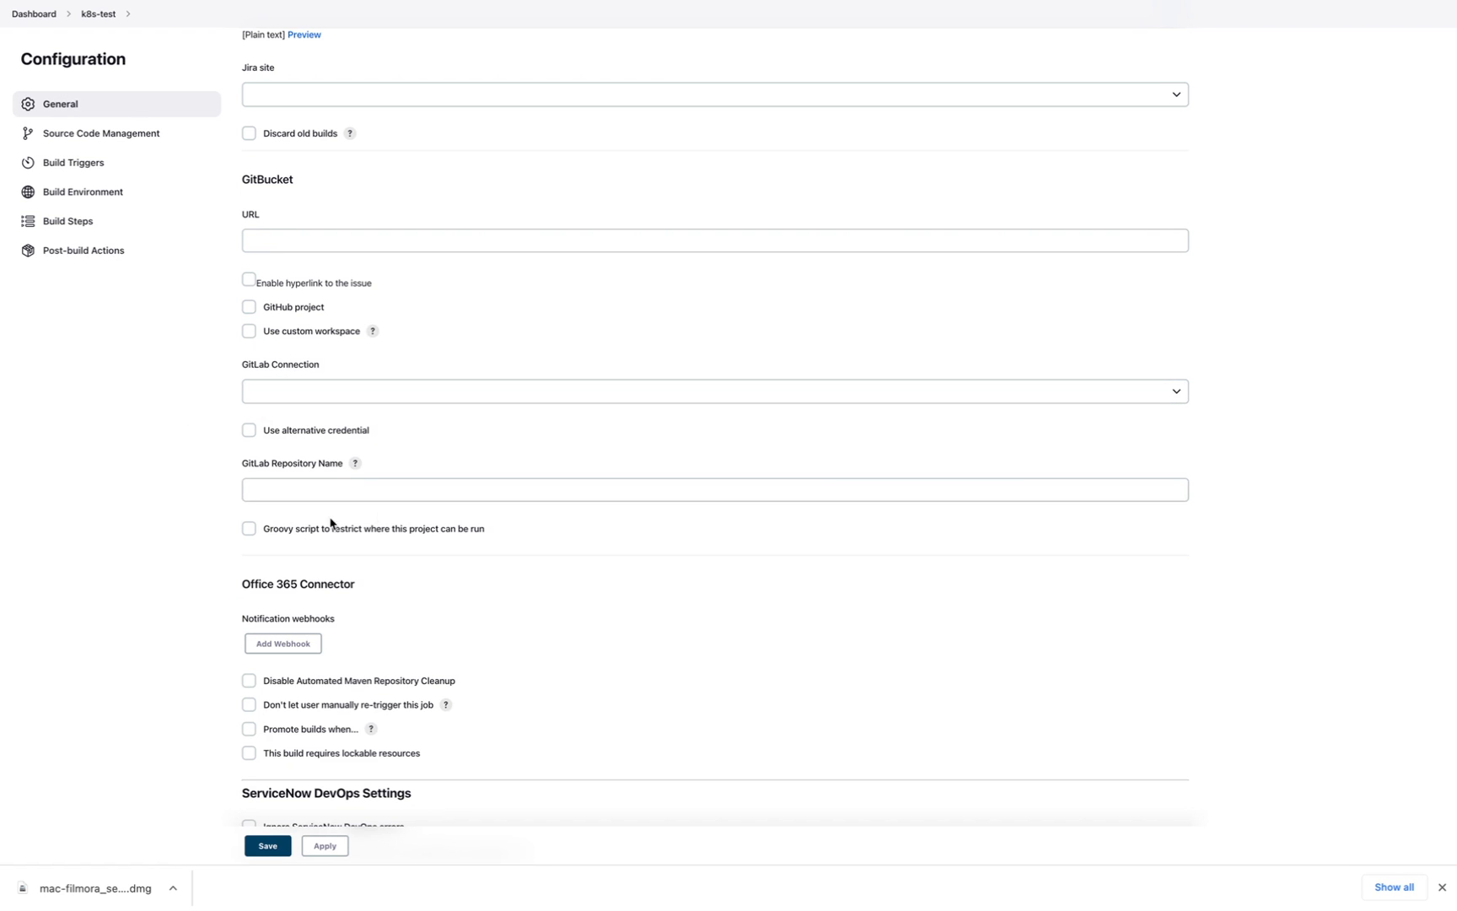
# - Bring up the list of installed JDKs below the ServiceNow settings
pyautogui.scroll(-2, 153, 497)
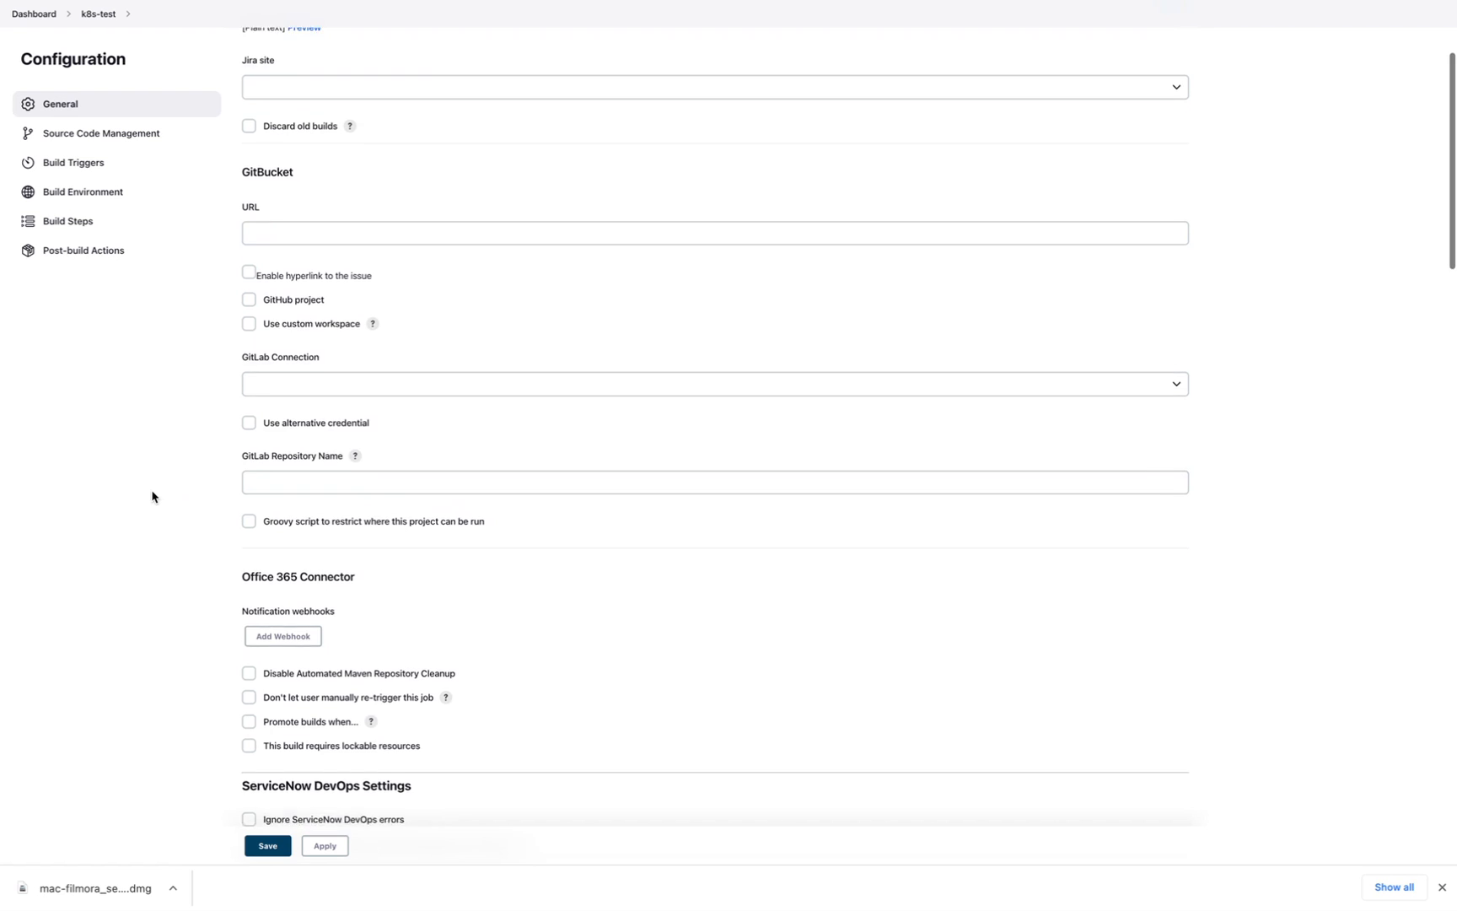
pyautogui.scroll(-6, 151, 497)
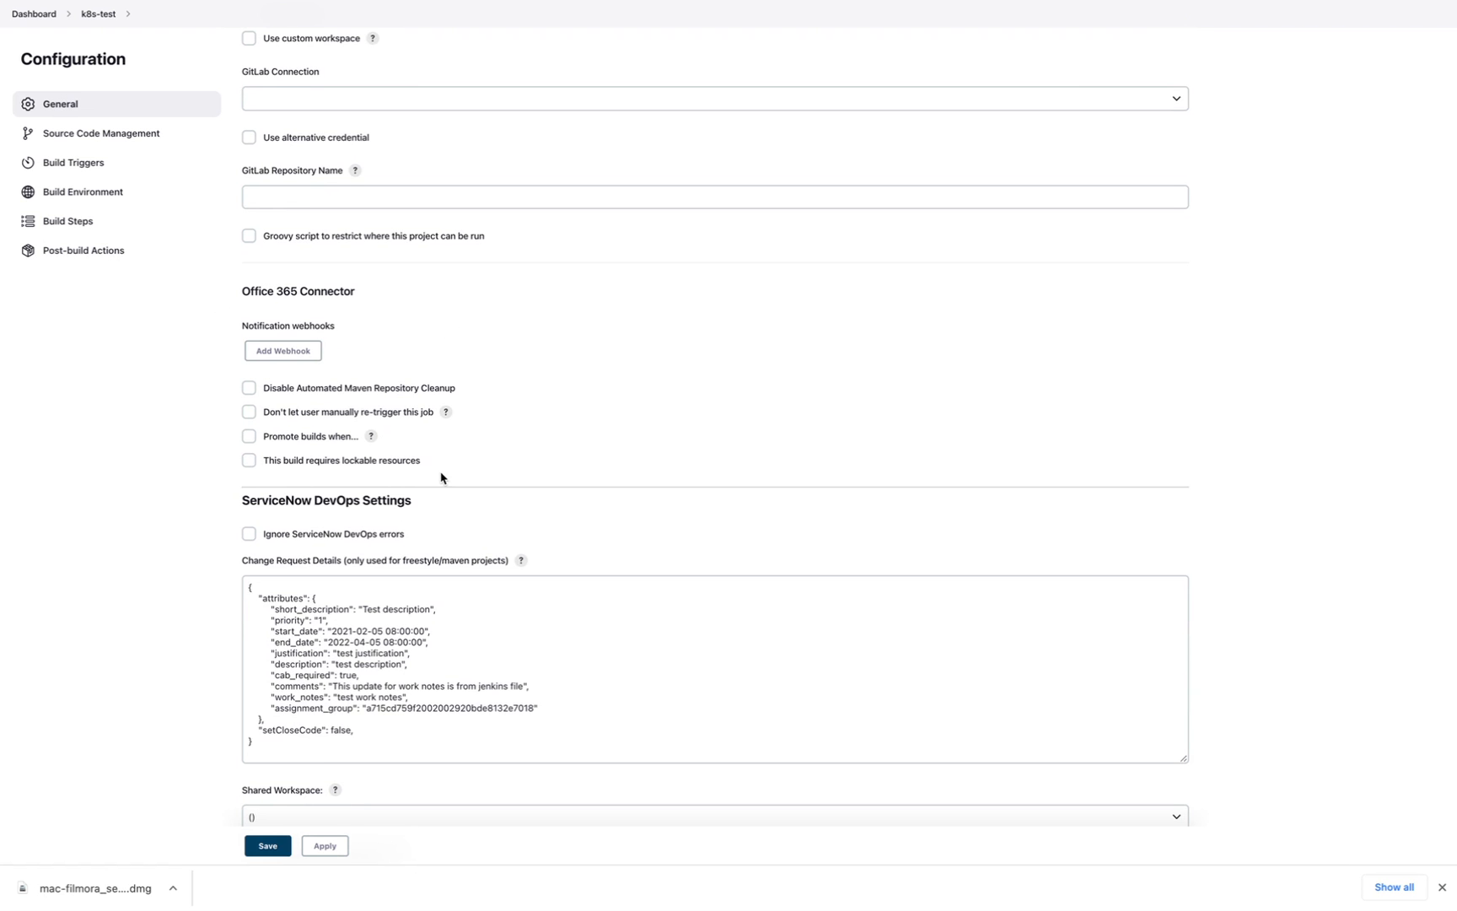
pyautogui.scroll(-5, 442, 475)
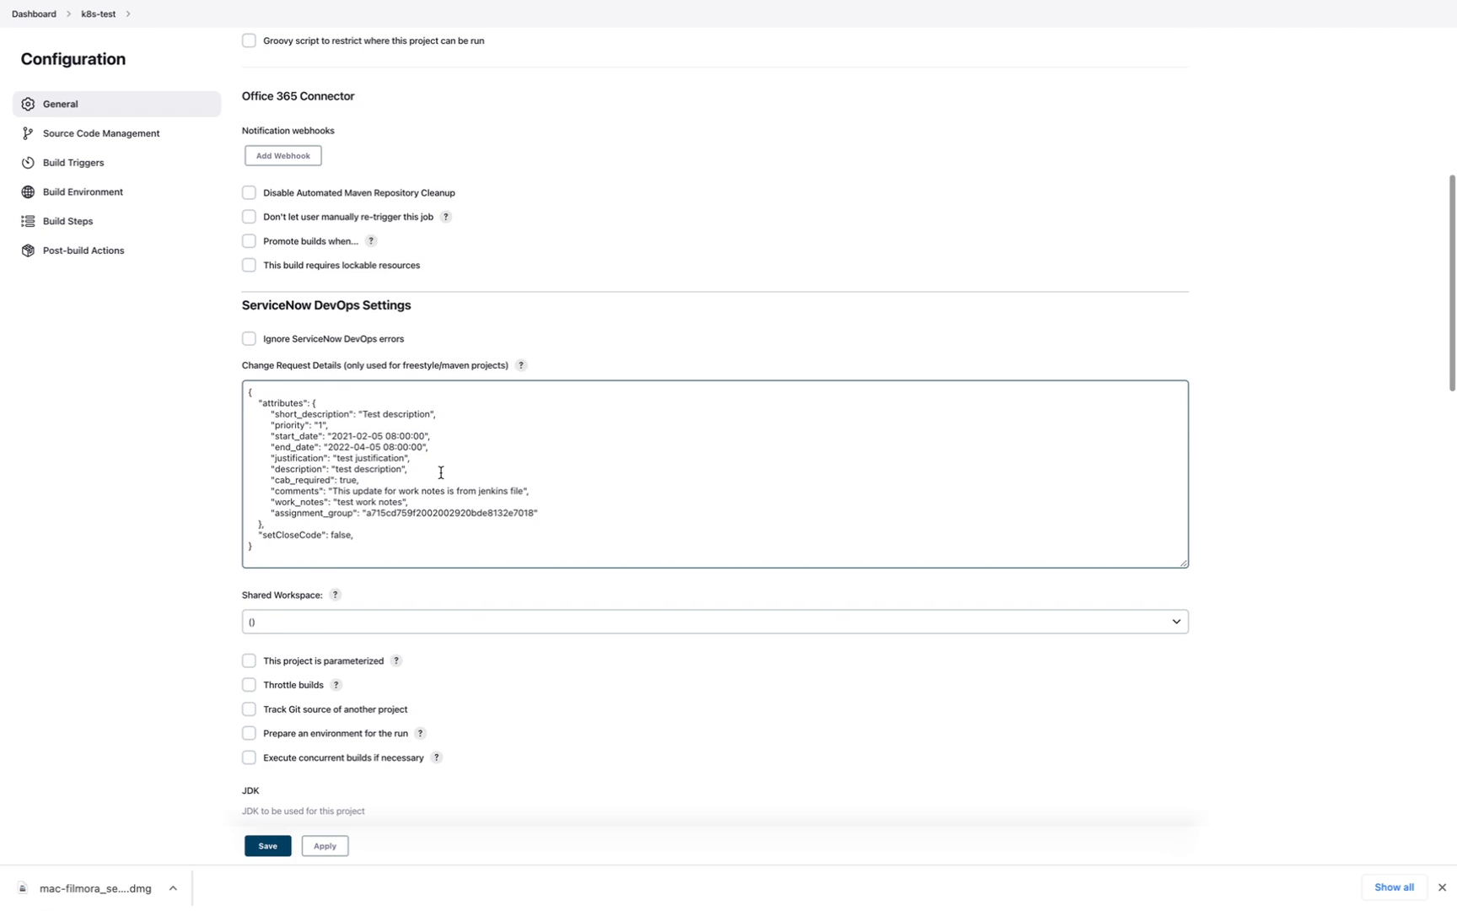
pyautogui.scroll(-7, 441, 472)
pyautogui.scroll(-6, 441, 479)
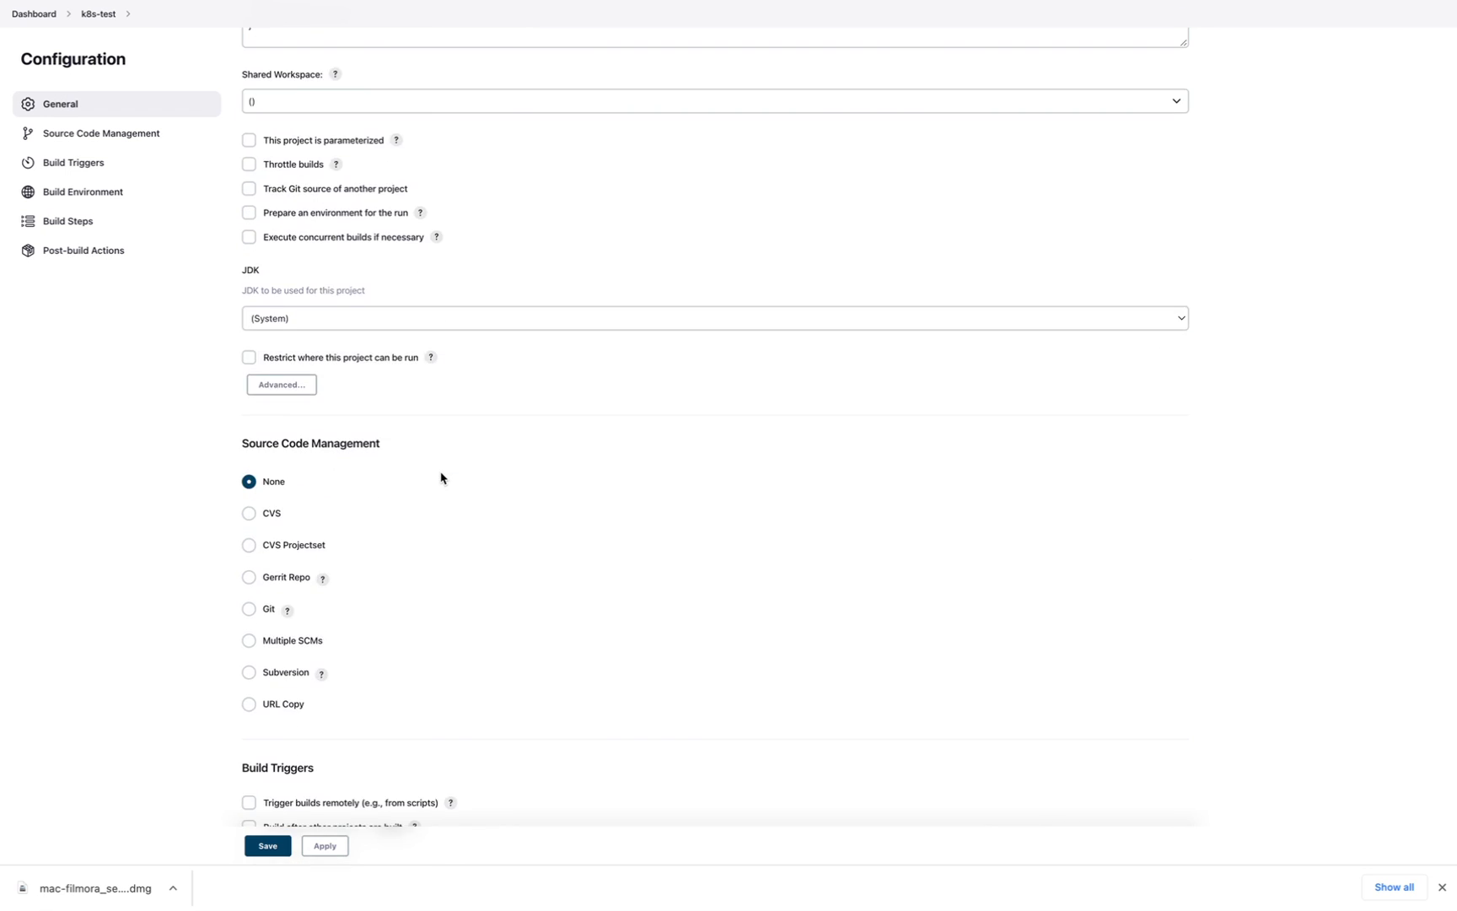
pyautogui.scroll(1, 441, 478)
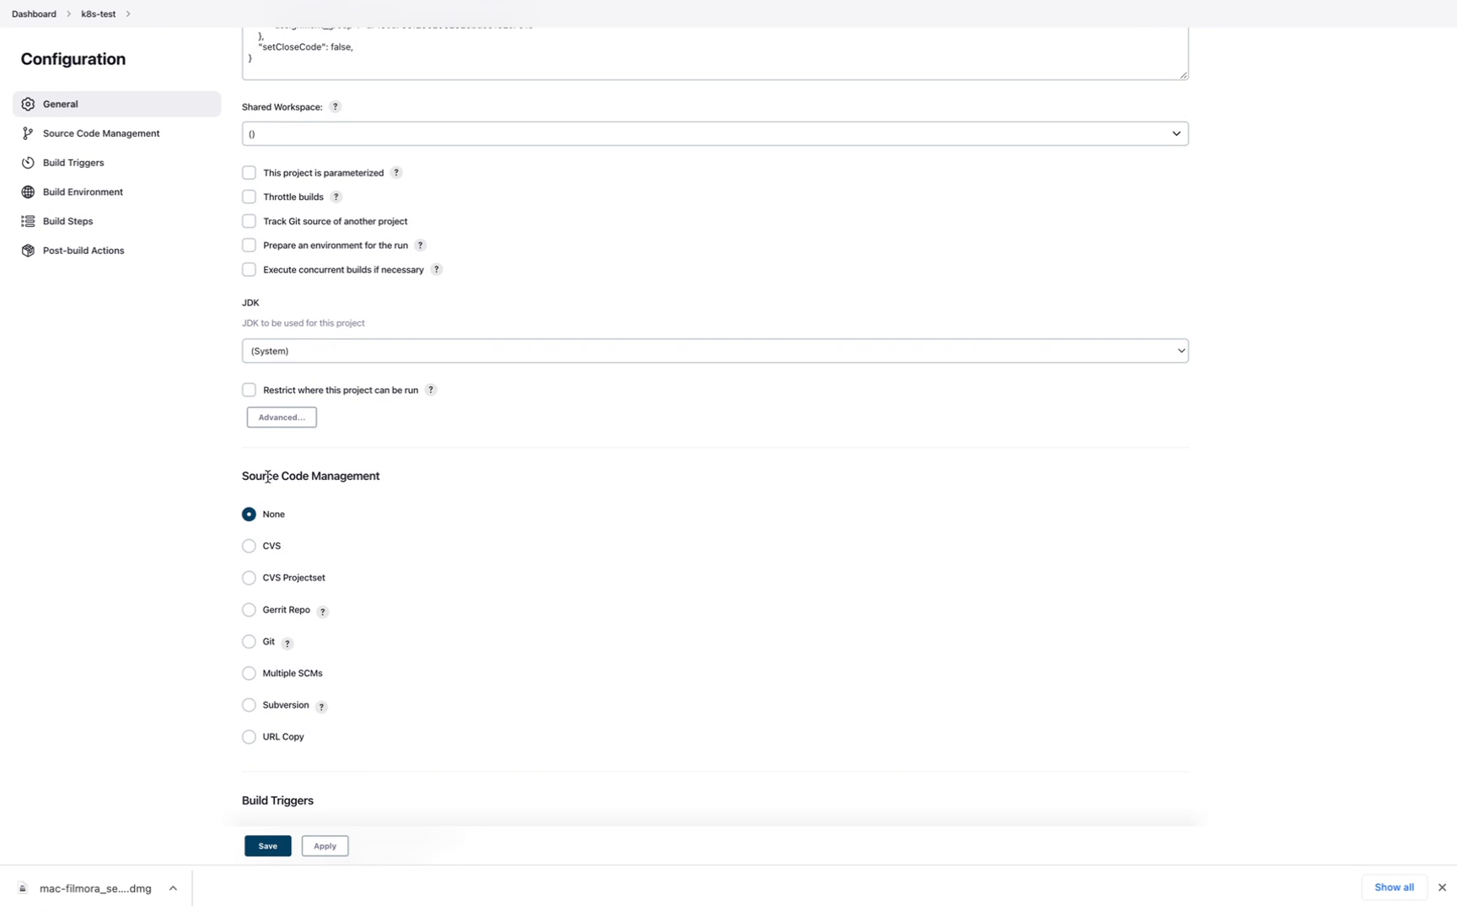
pyautogui.click(304, 352)
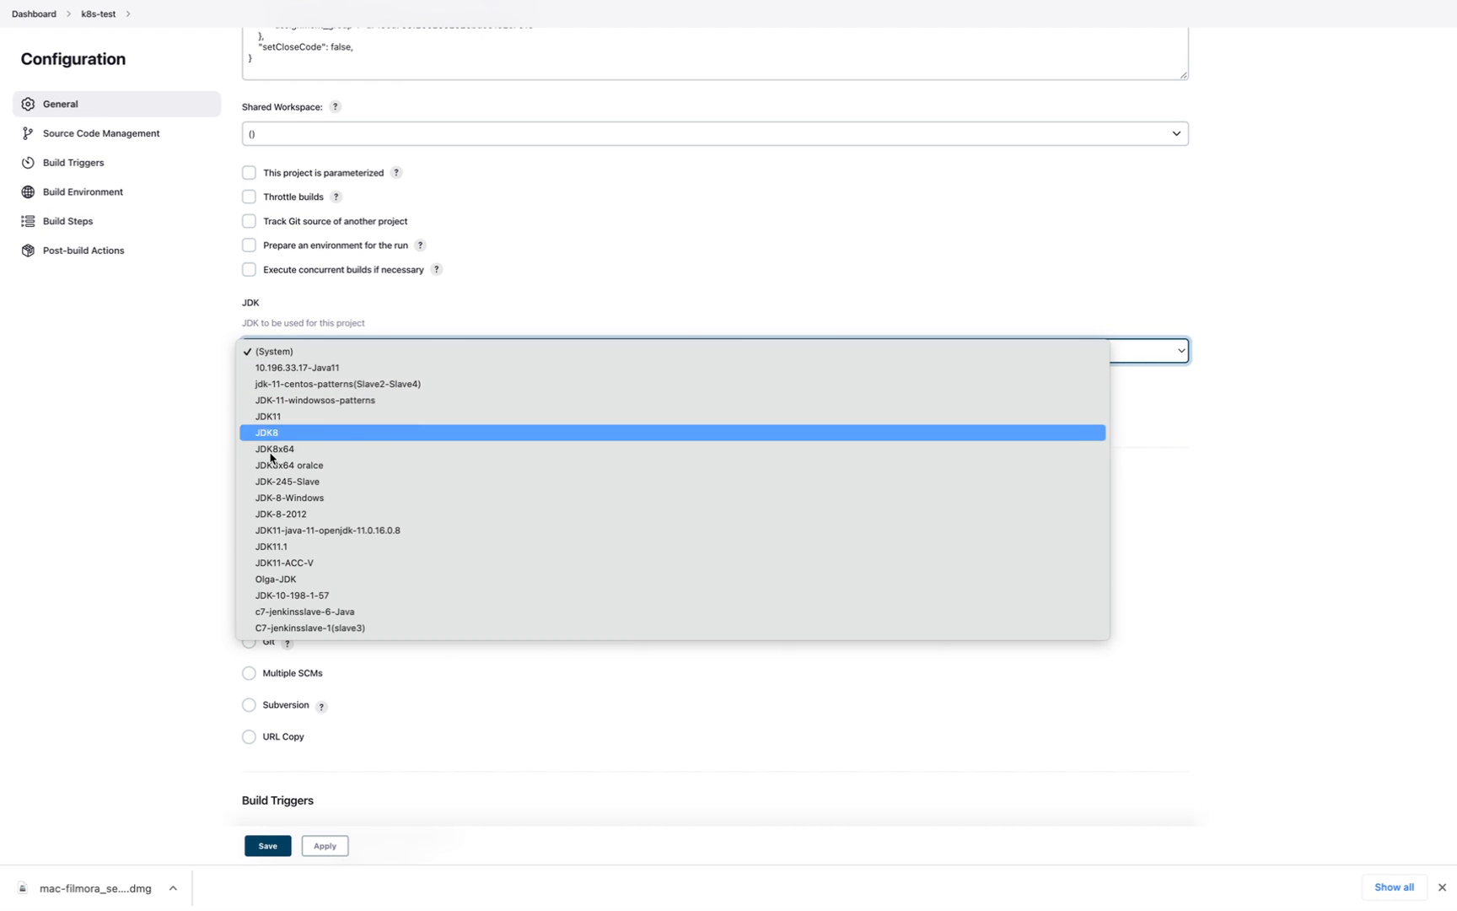
# - Keep the JDK at (System) without selecting another entry
pyautogui.click(148, 545)
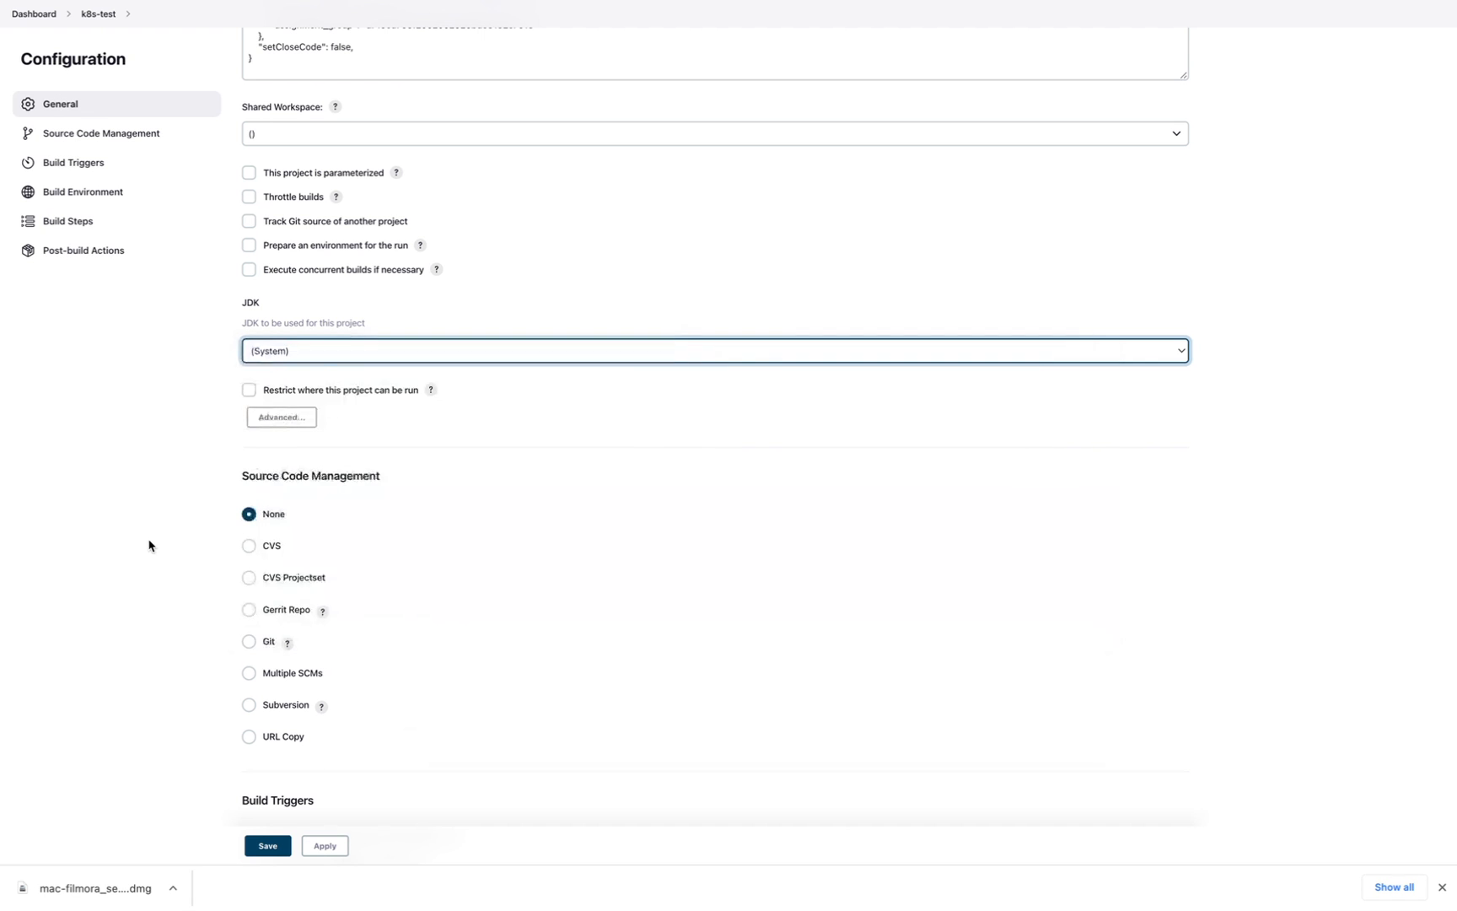
pyautogui.click(318, 351)
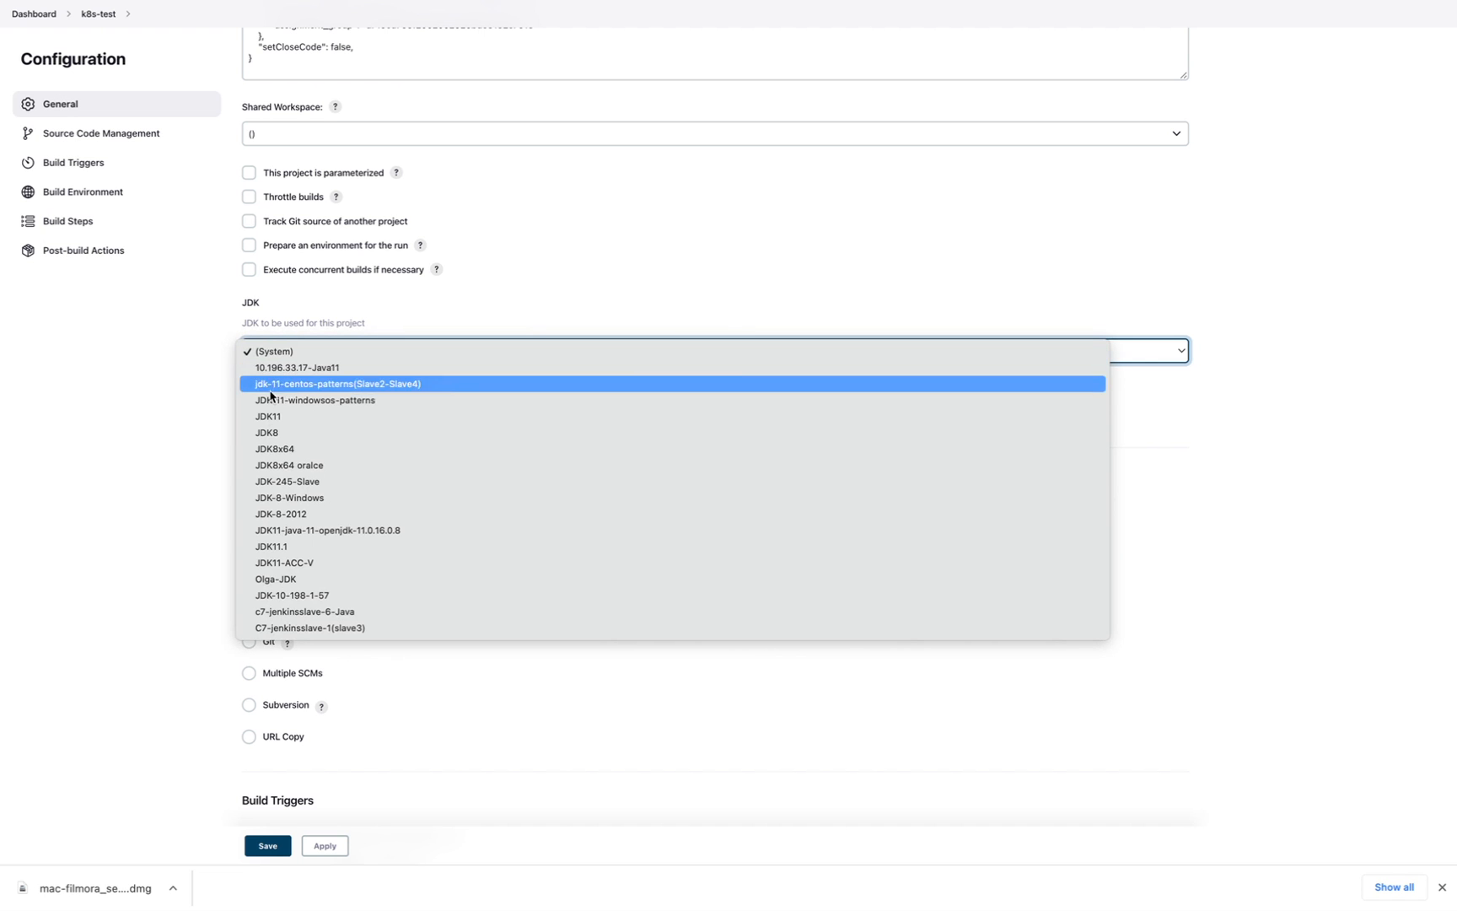
pyautogui.click(201, 449)
pyautogui.click(291, 351)
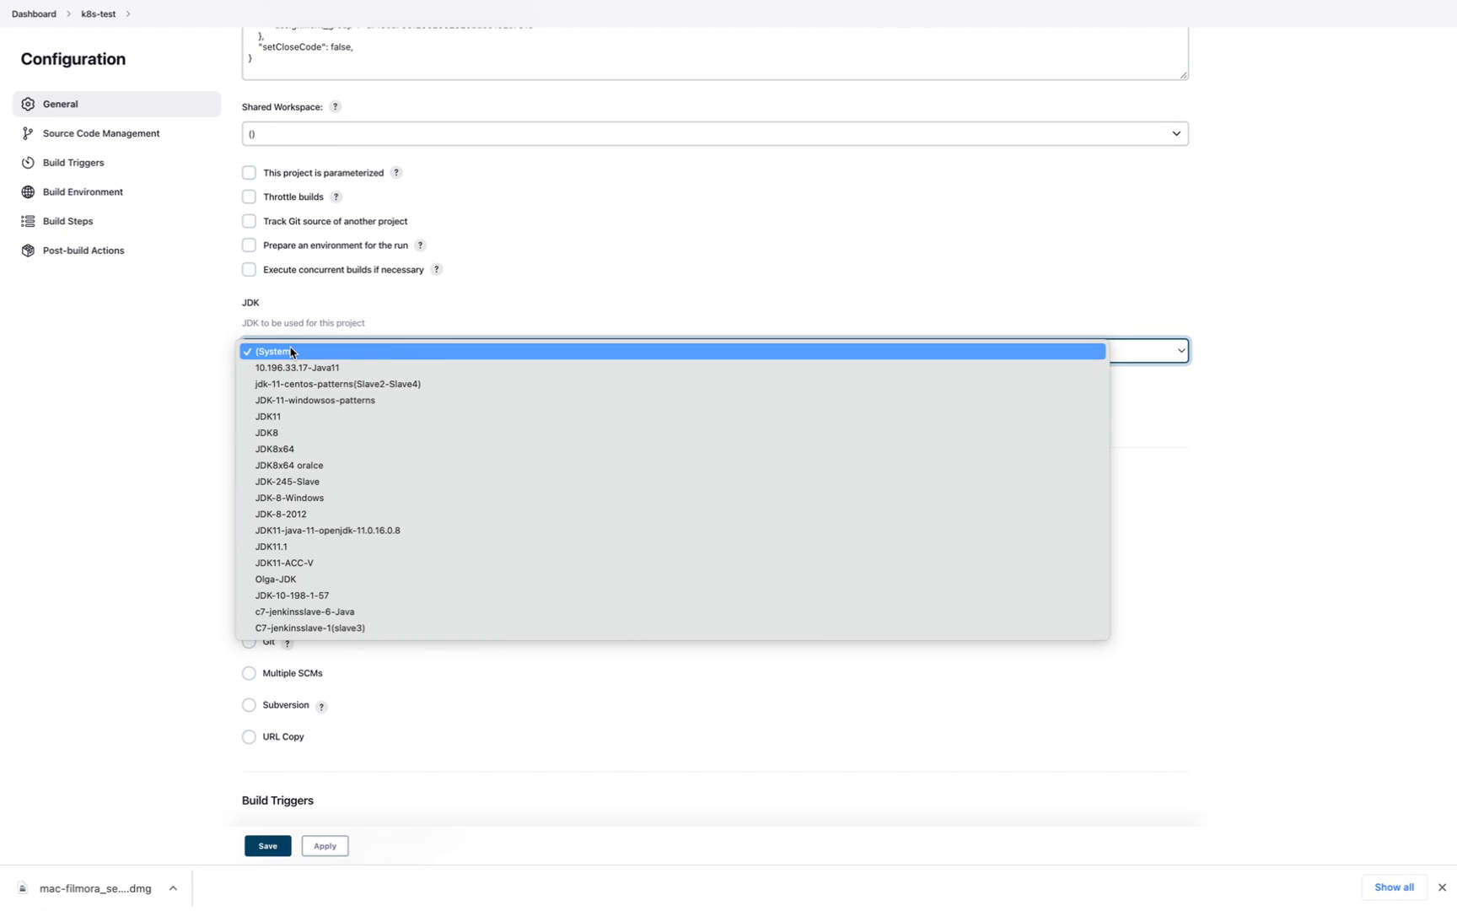
pyautogui.click(228, 424)
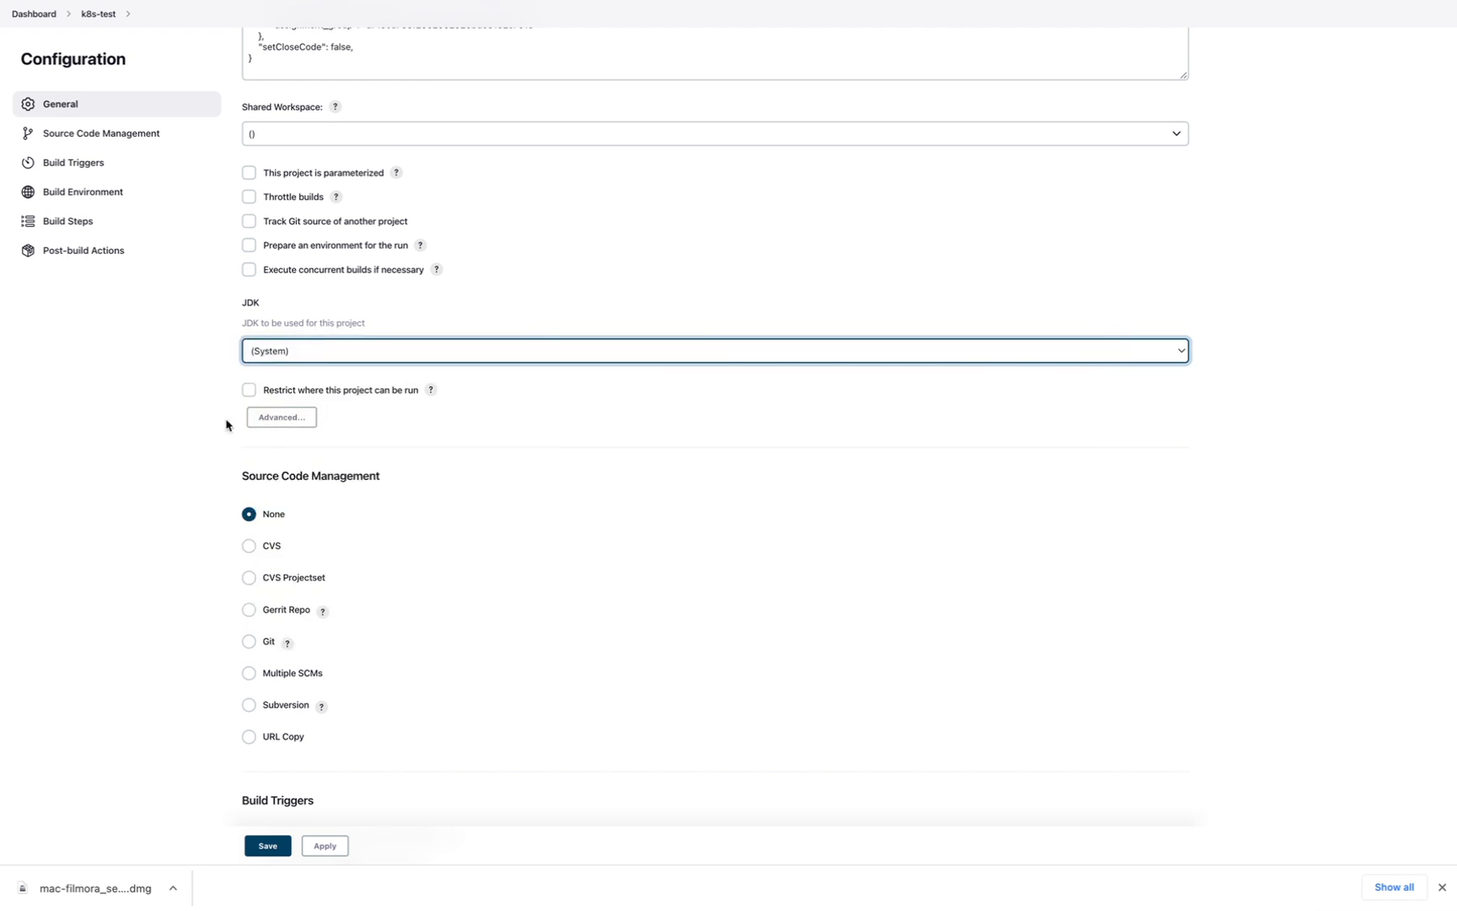
pyautogui.click(294, 354)
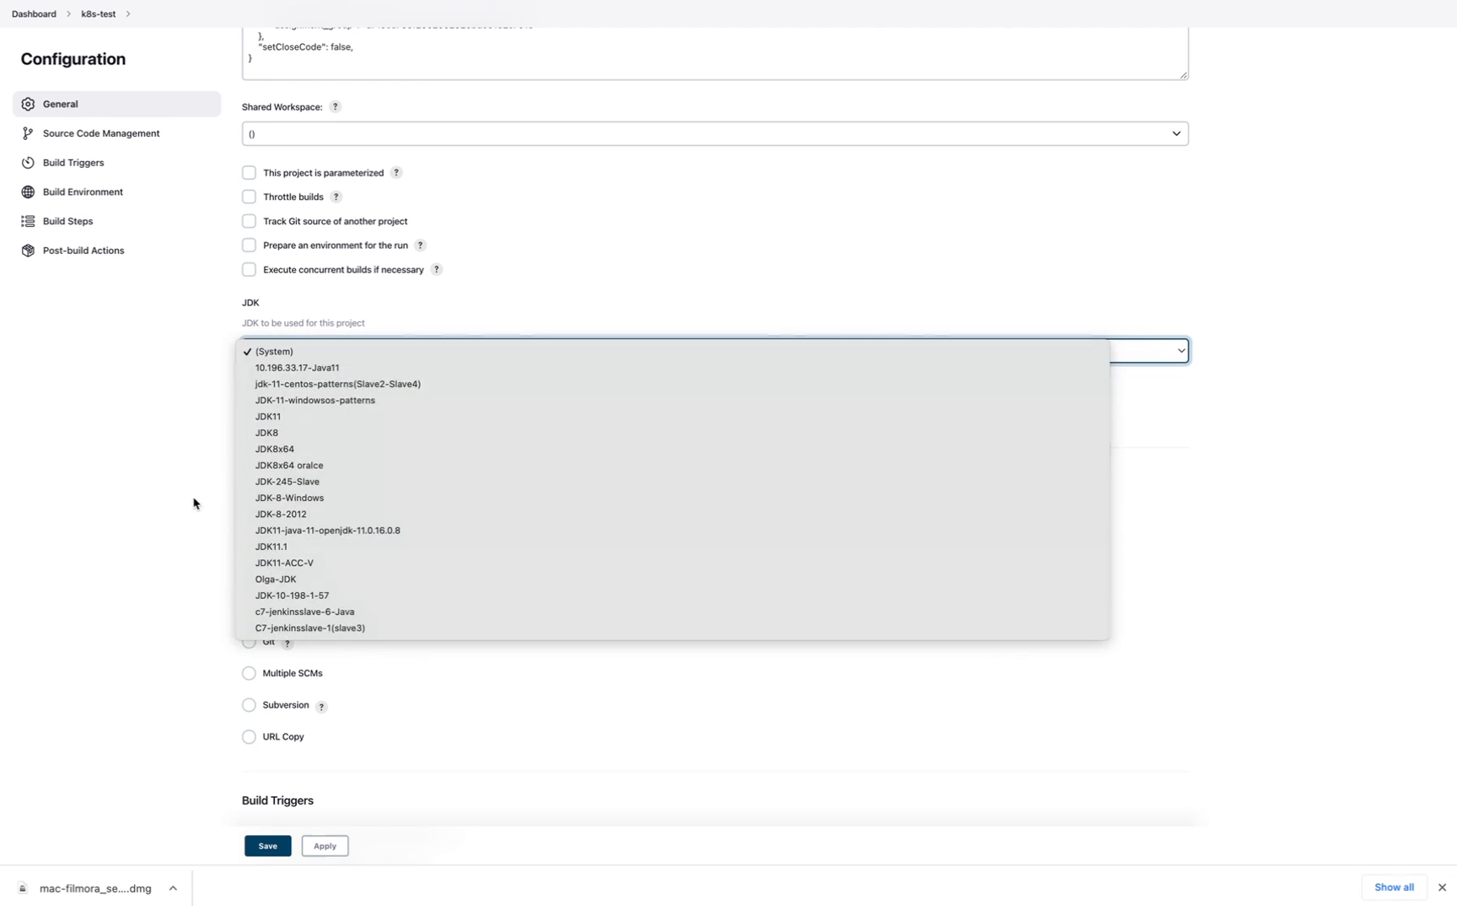
pyautogui.click(176, 604)
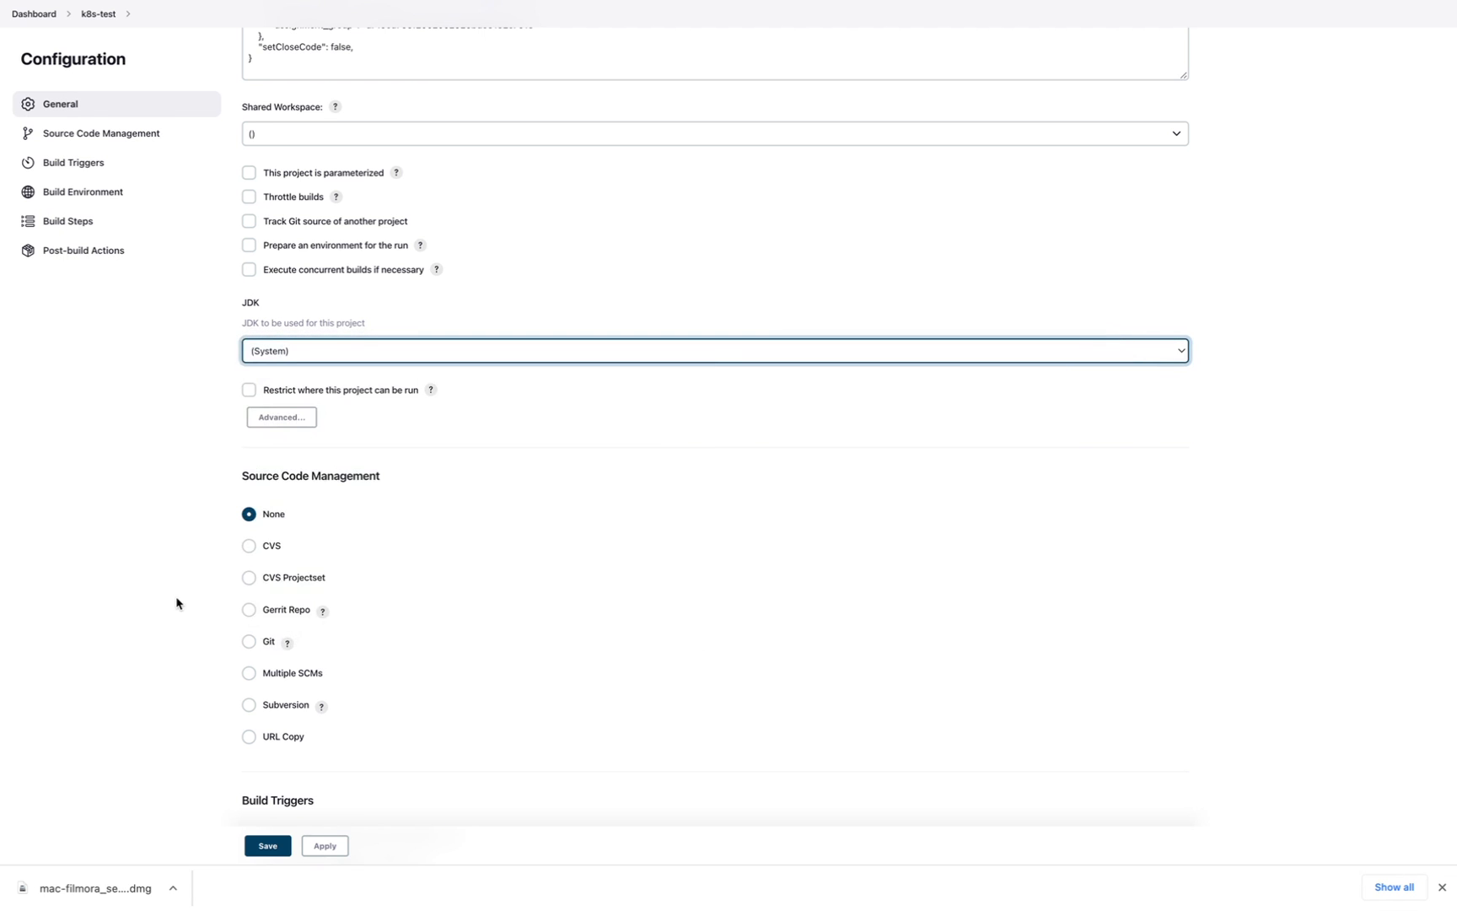
pyautogui.click(494, 589)
pyautogui.scroll(-3, 495, 589)
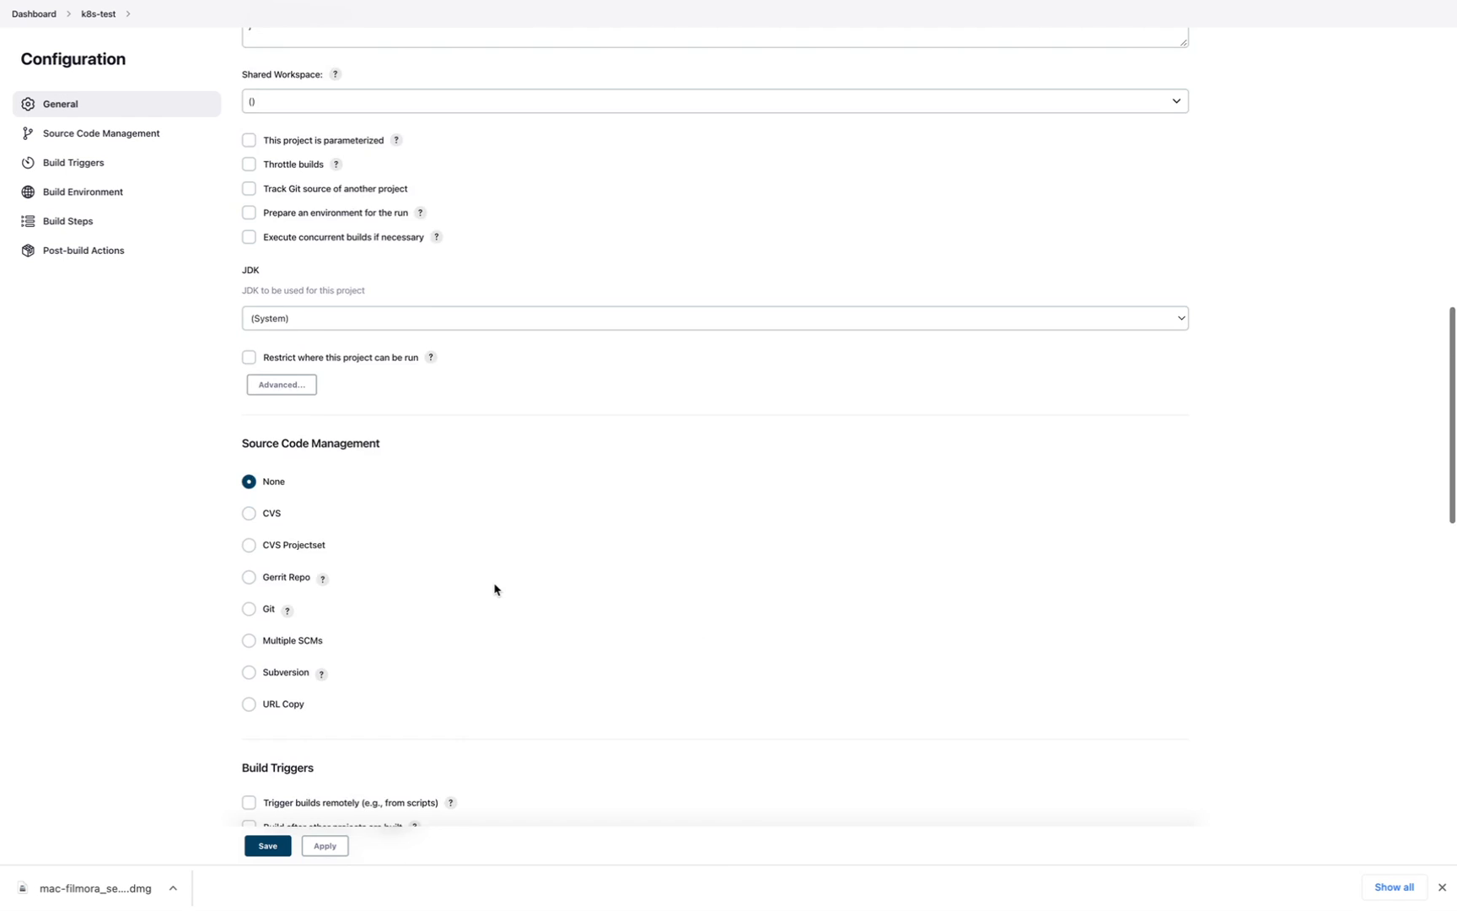
pyautogui.scroll(-2, 495, 589)
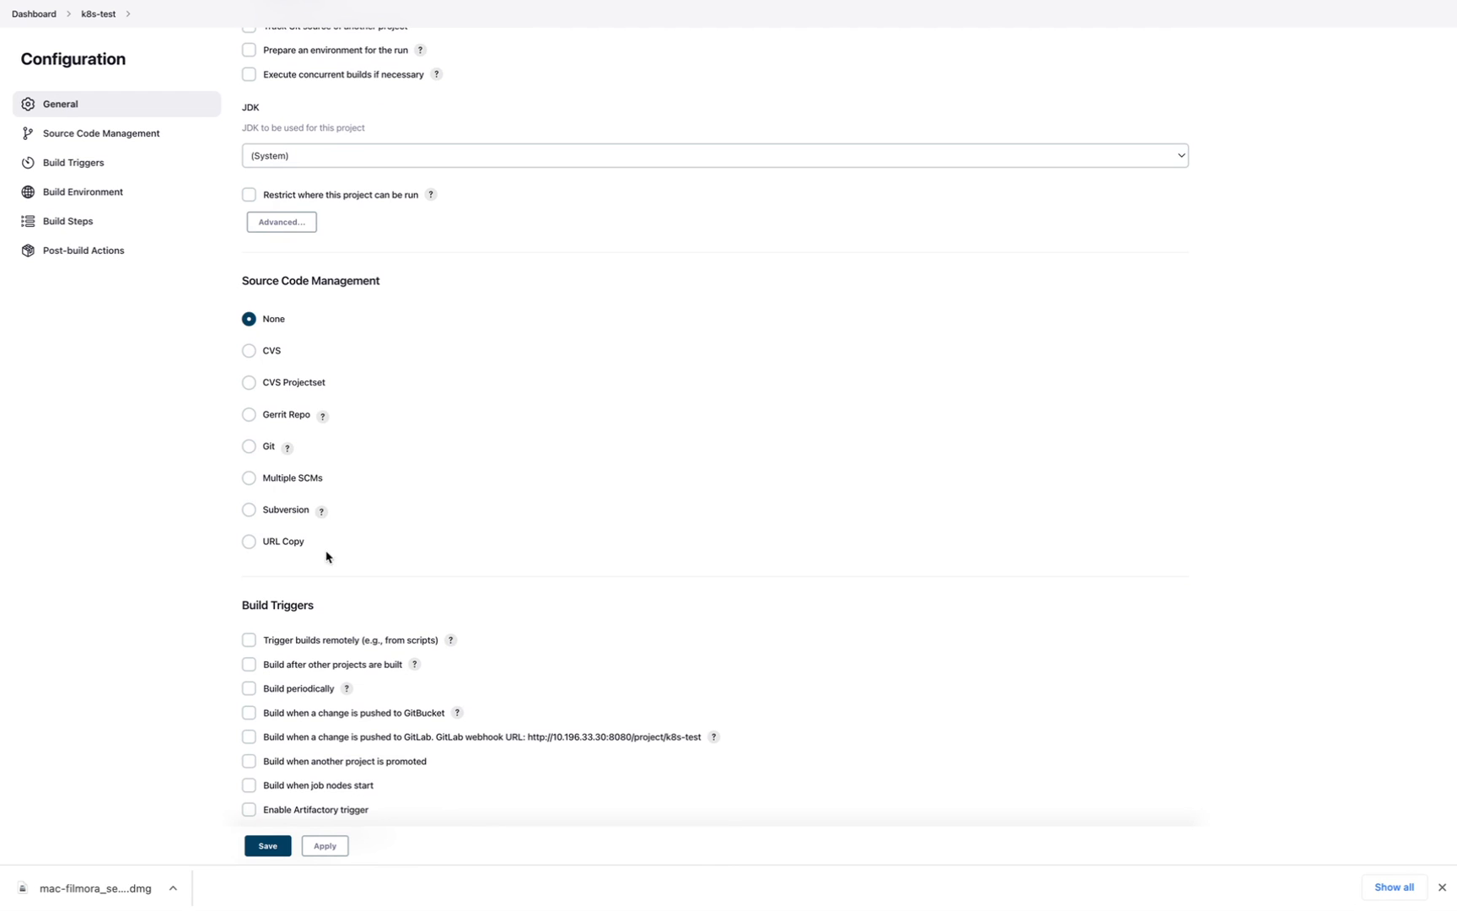
# - Choose Git for source code management
pyautogui.click(249, 447)
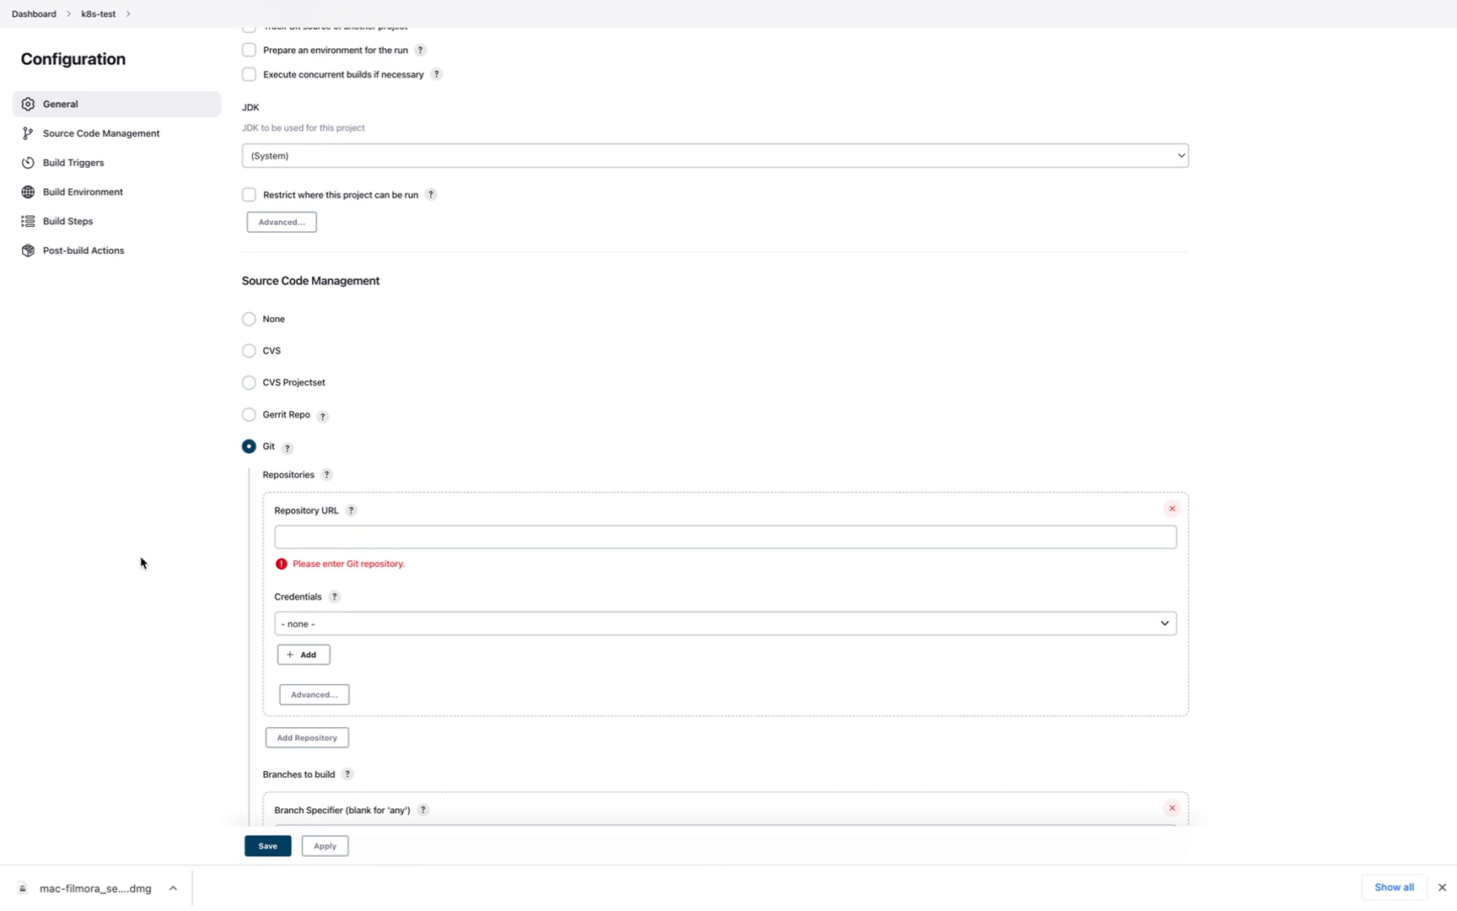
pyautogui.scroll(-2, 199, 623)
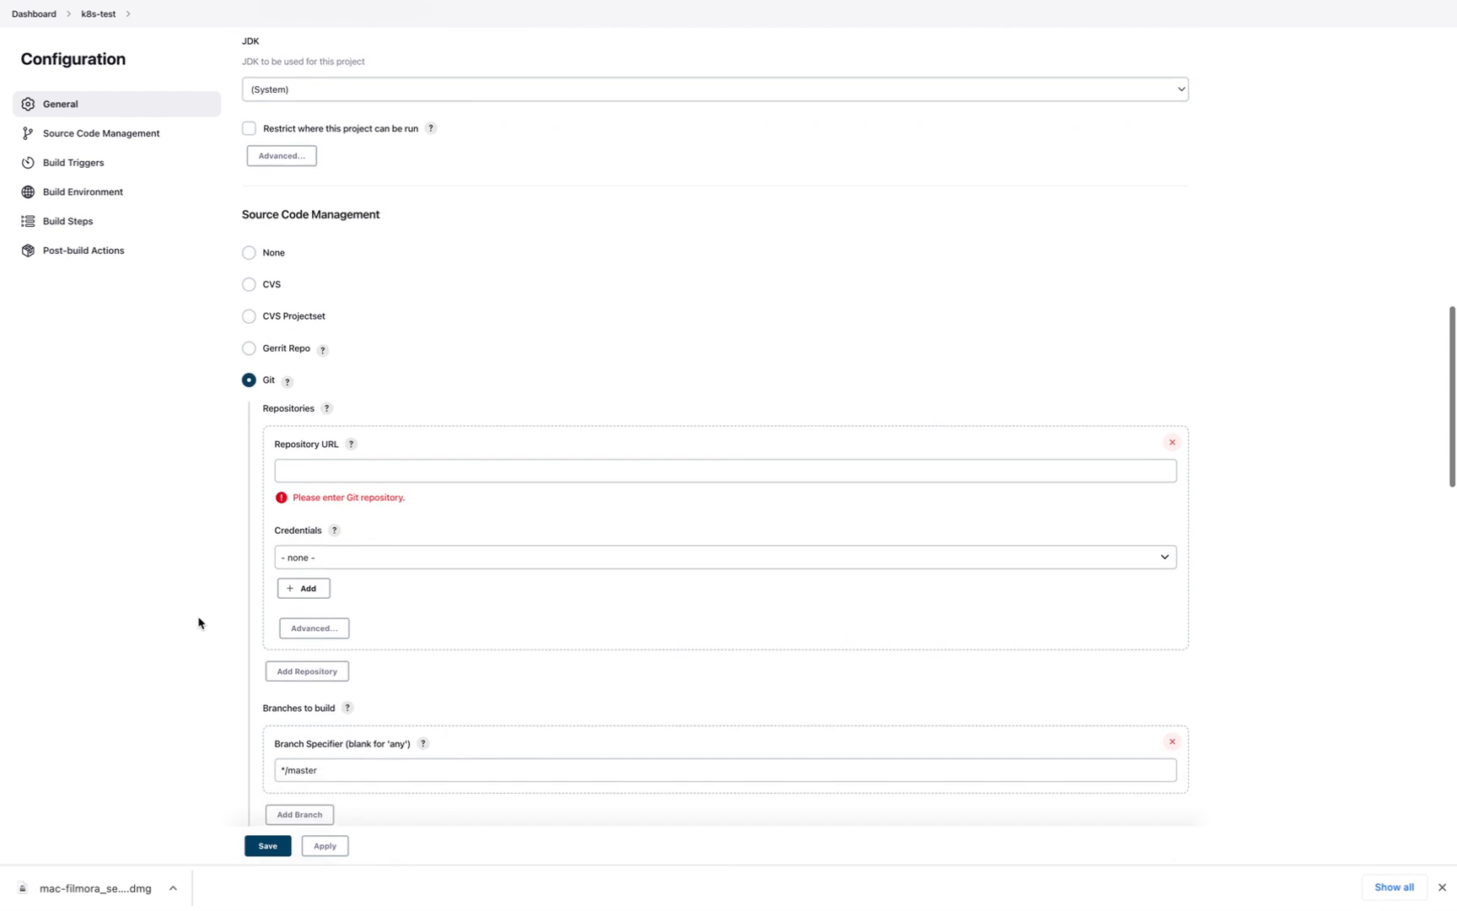
pyautogui.scroll(-2, 199, 623)
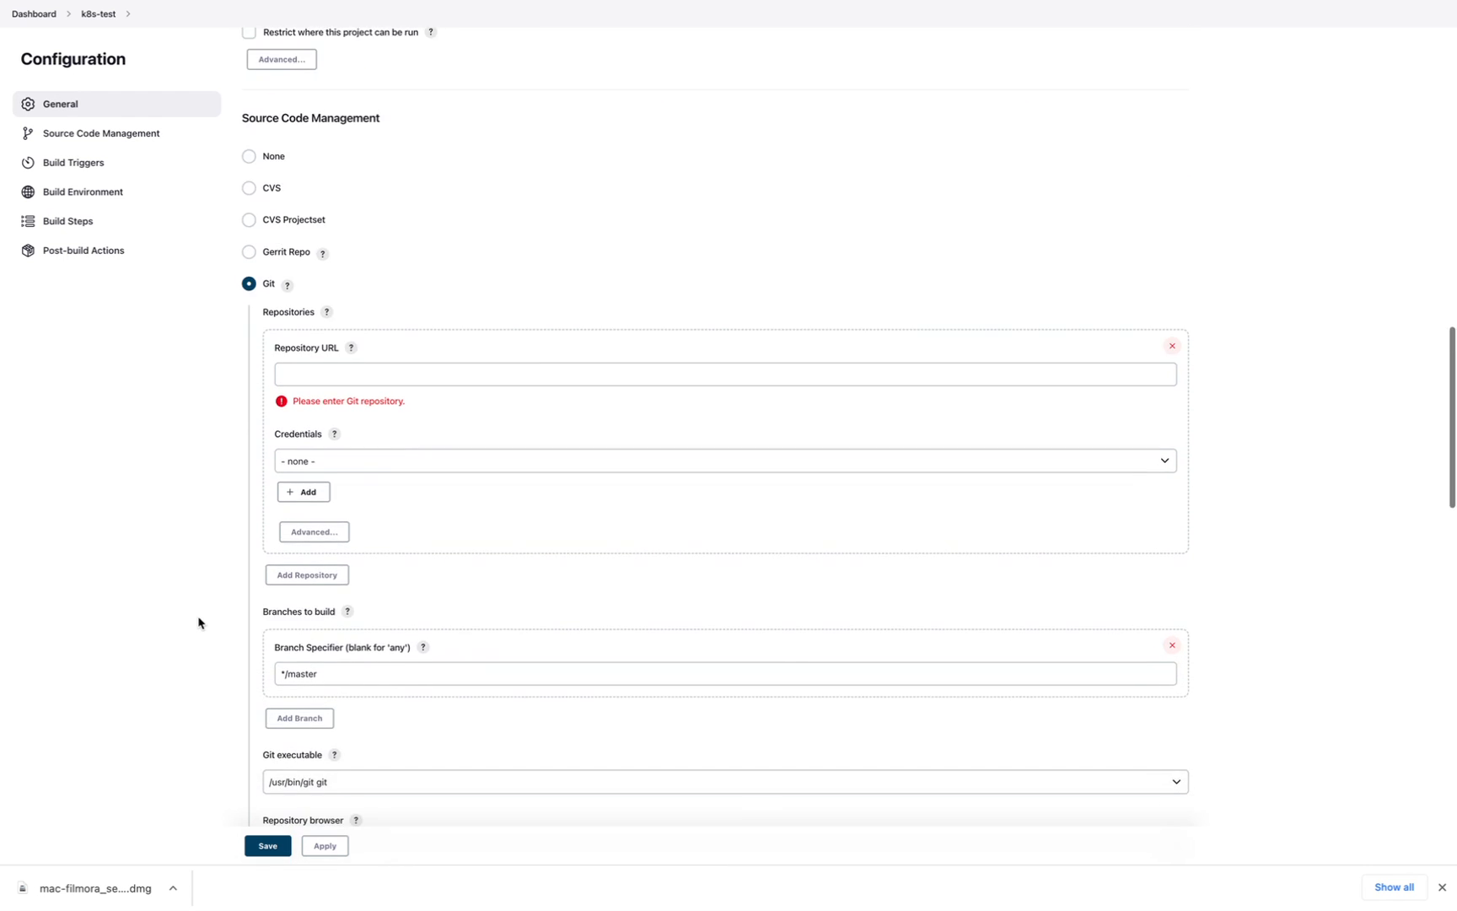
# - Check the stored credentials list for the Git repository, leaving the URL empty
pyautogui.click(466, 375)
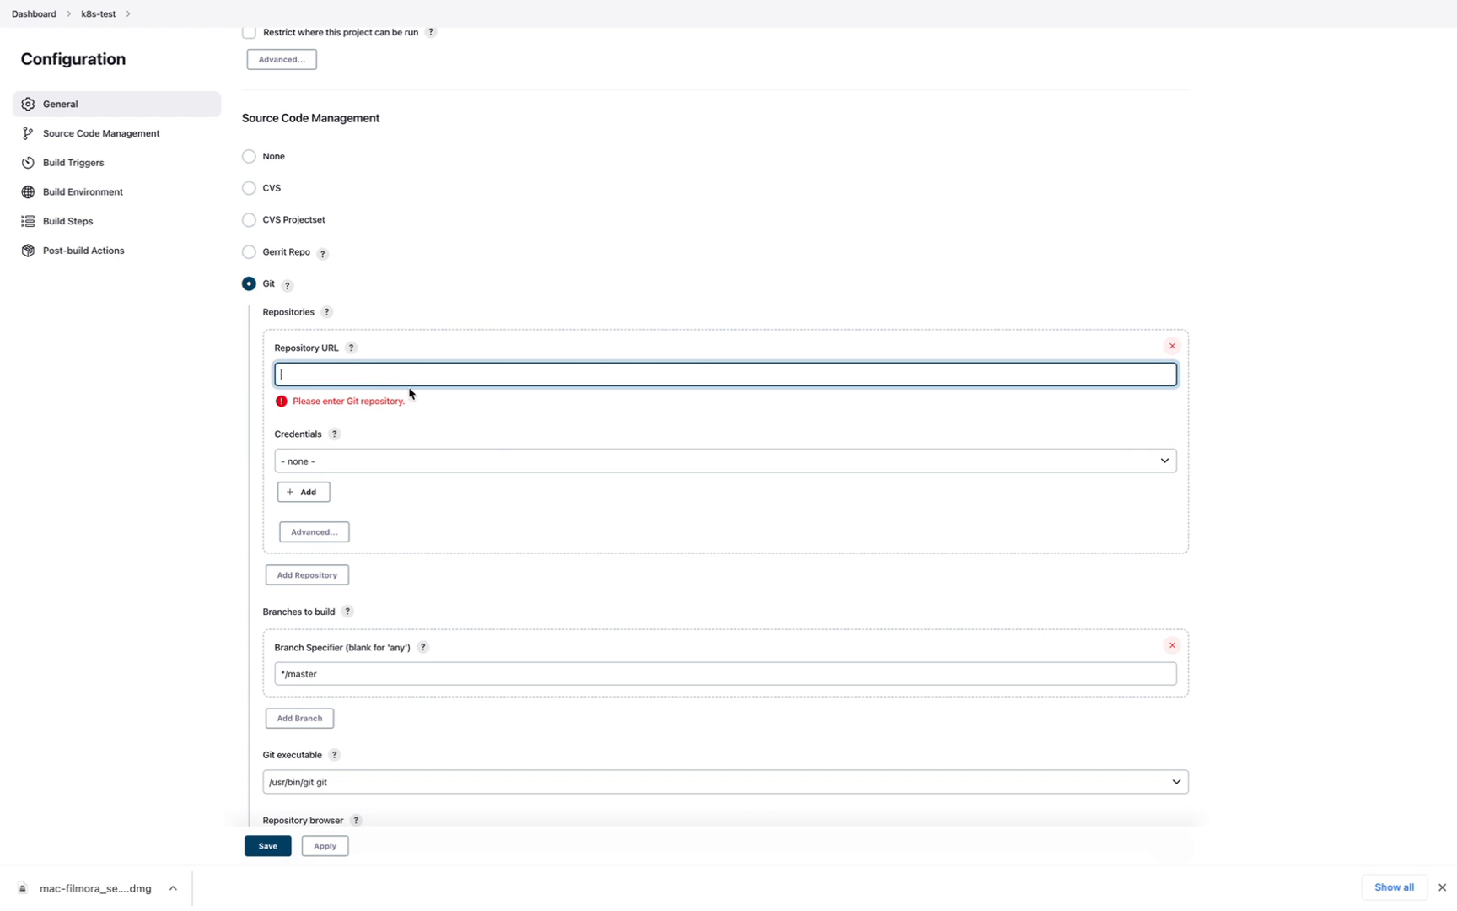
pyautogui.click(329, 472)
pyautogui.click(130, 530)
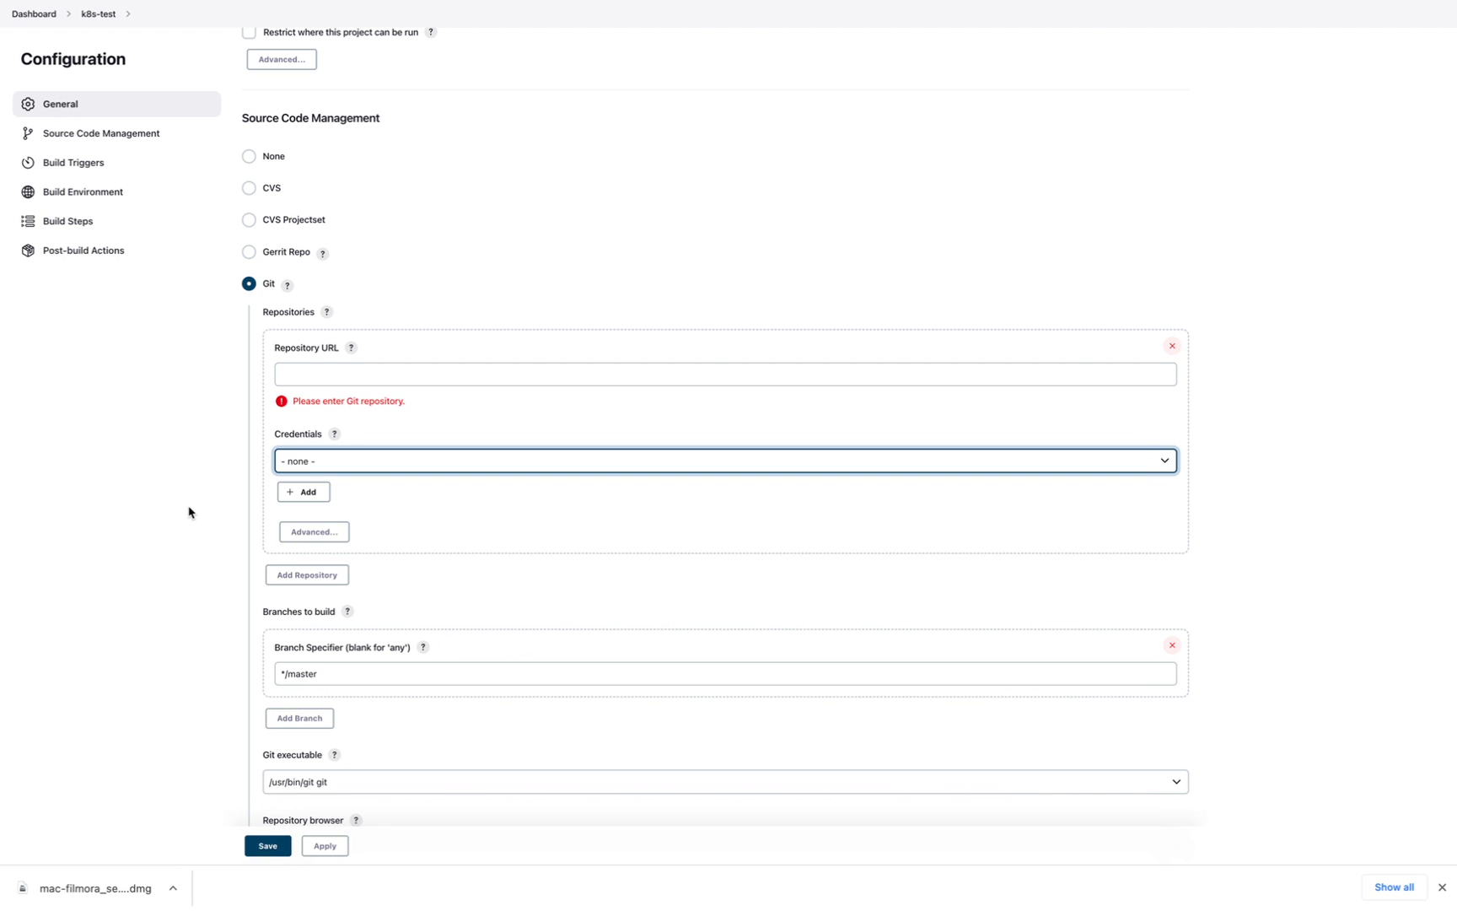
pyautogui.click(351, 462)
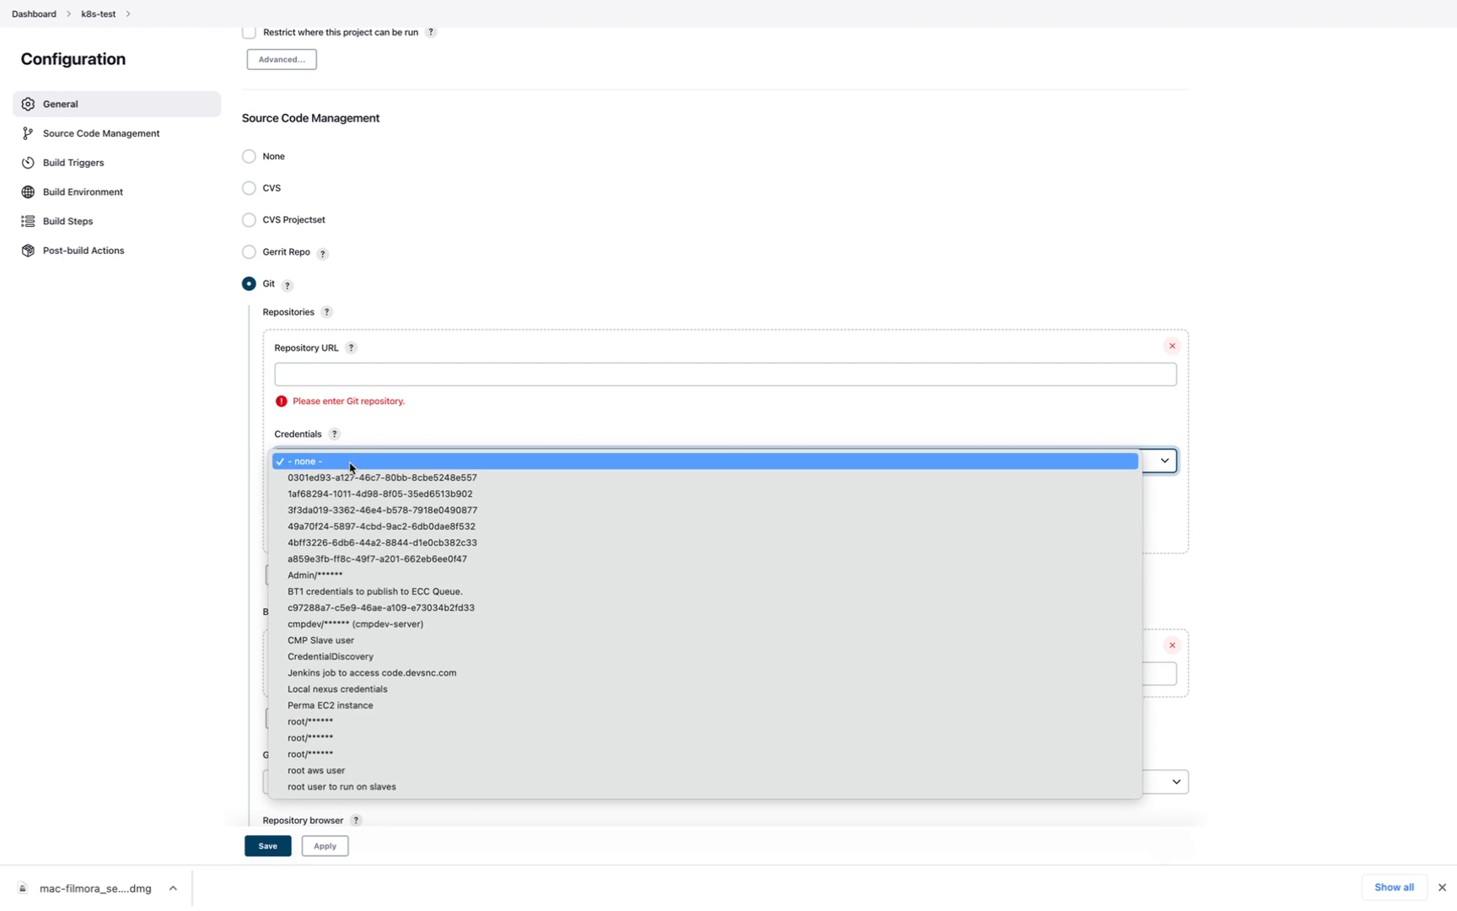
# - Leave the Git repository URL empty with '- none -' credentials and branch */master
pyautogui.click(146, 654)
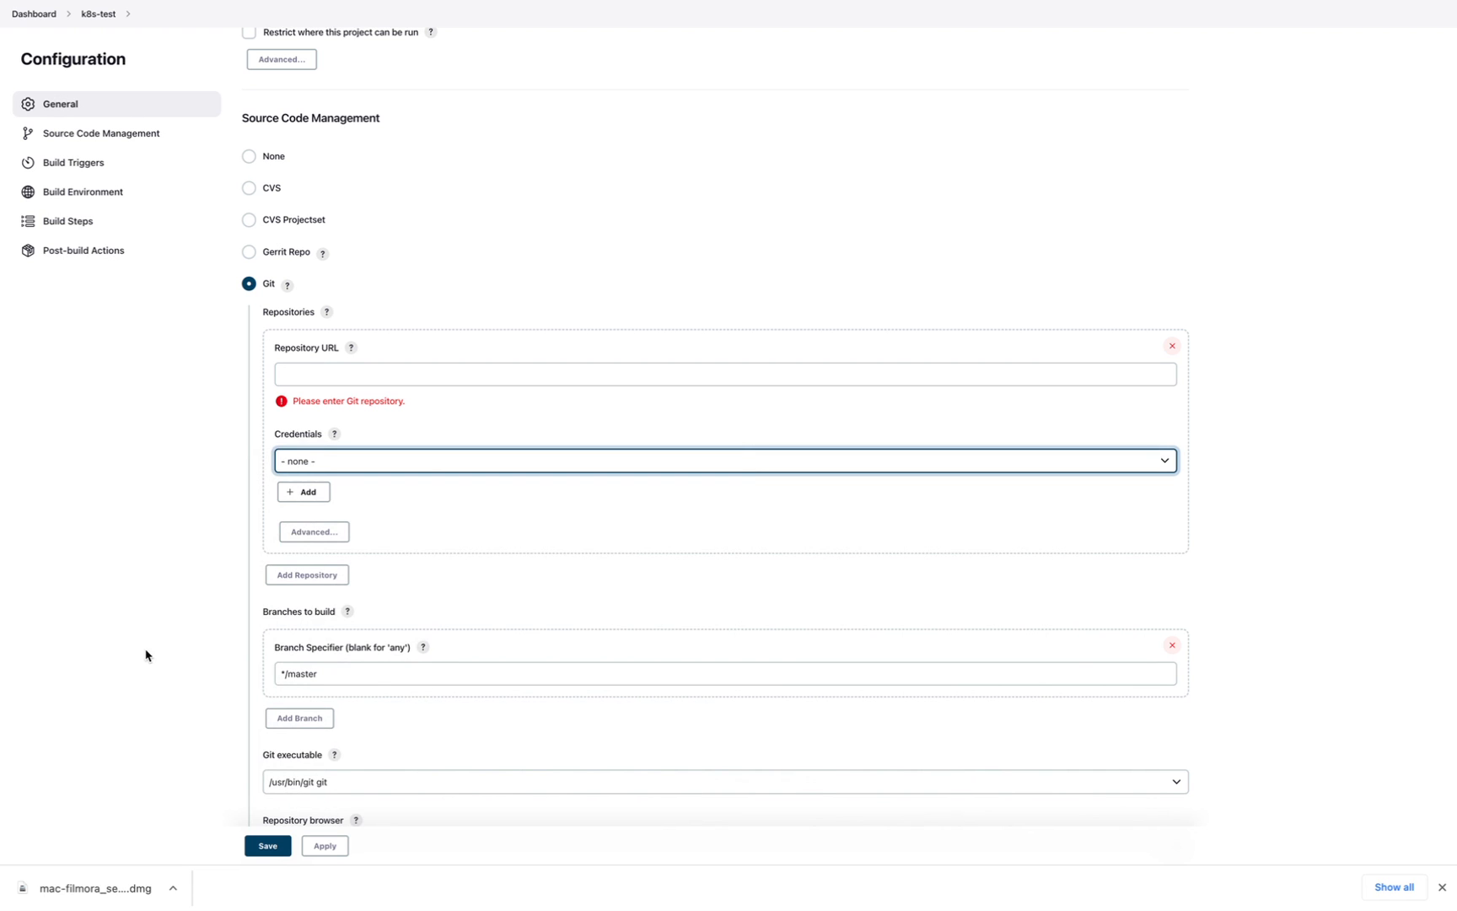
pyautogui.click(303, 374)
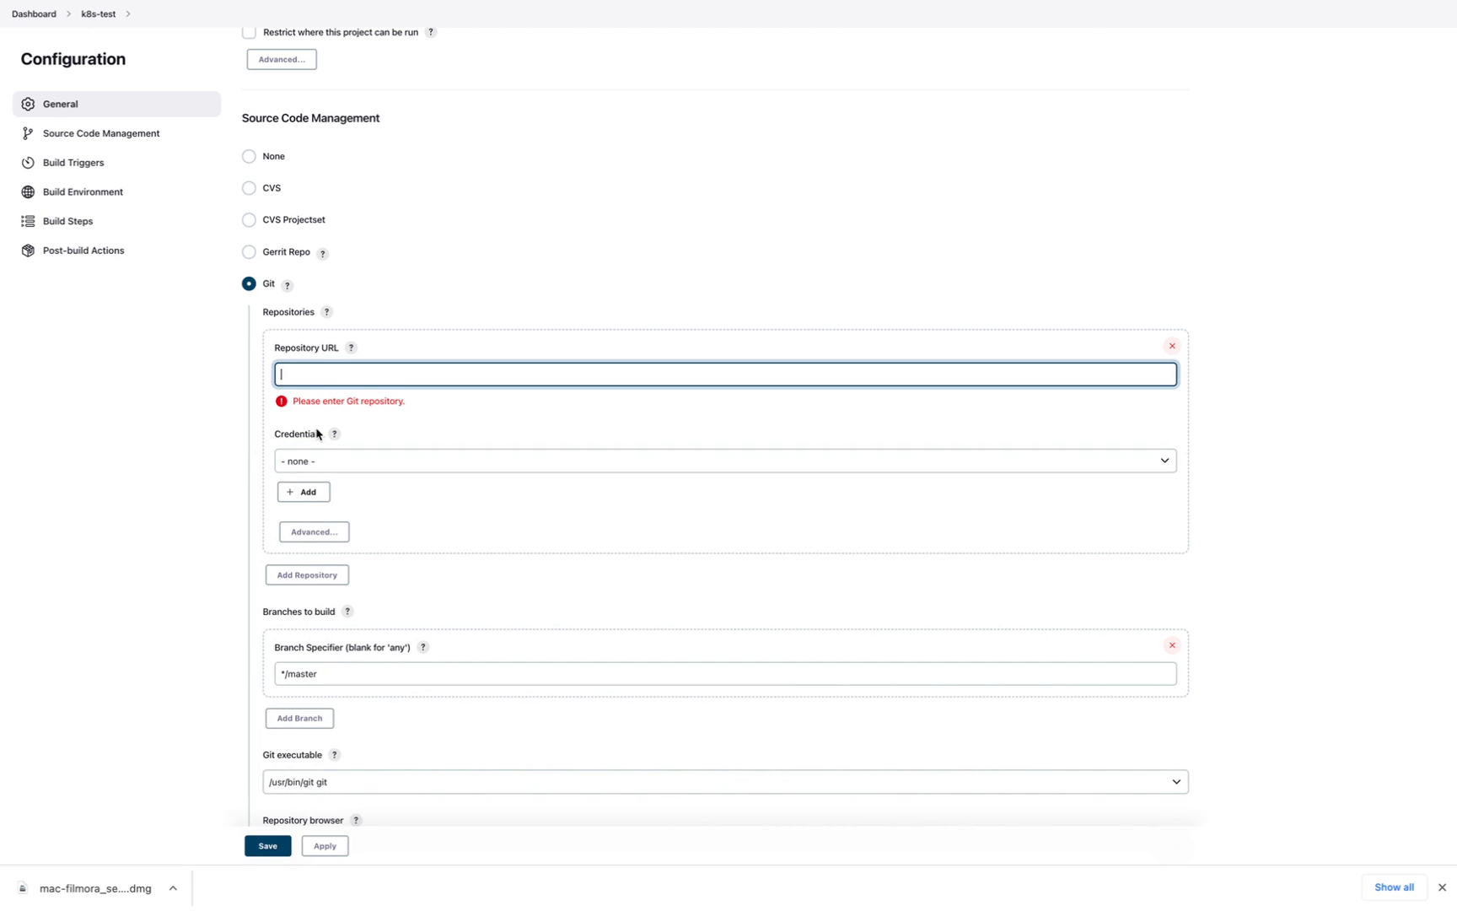
pyautogui.click(198, 553)
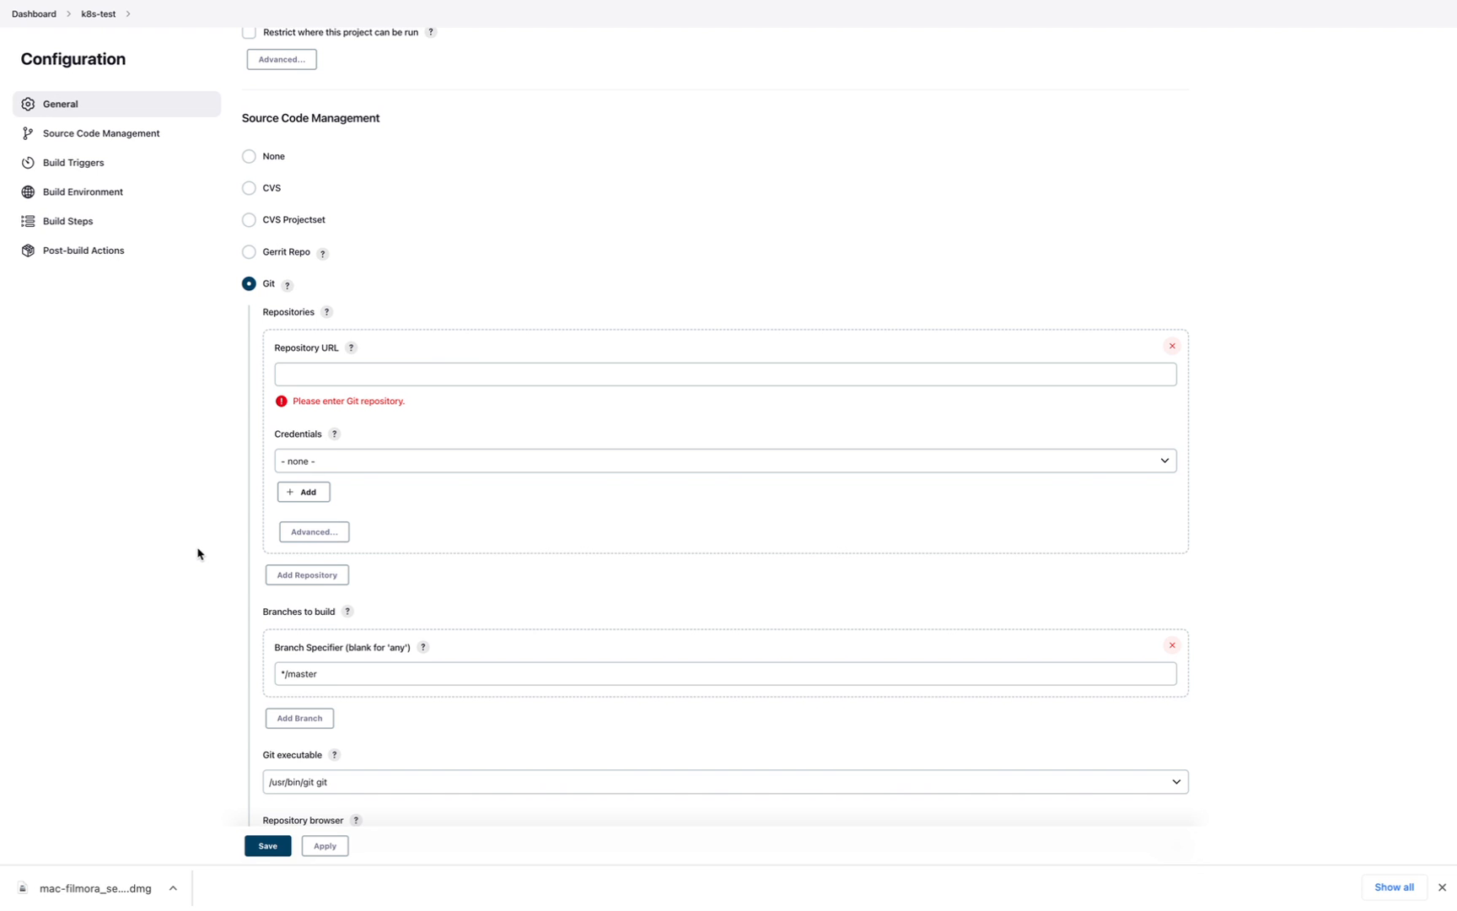
pyautogui.scroll(-5, 197, 553)
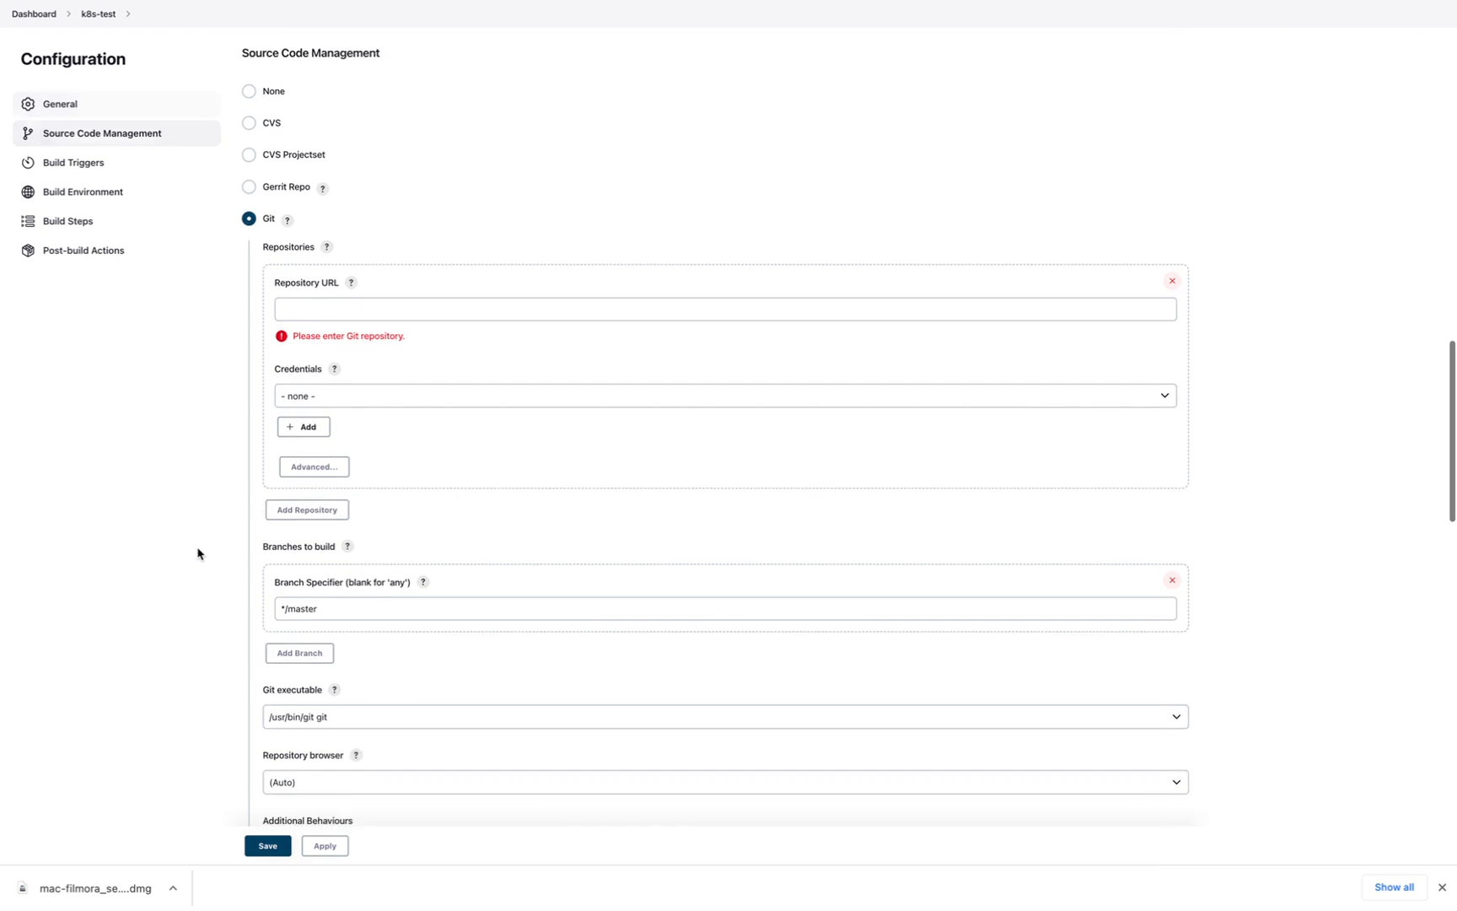
pyautogui.click(368, 544)
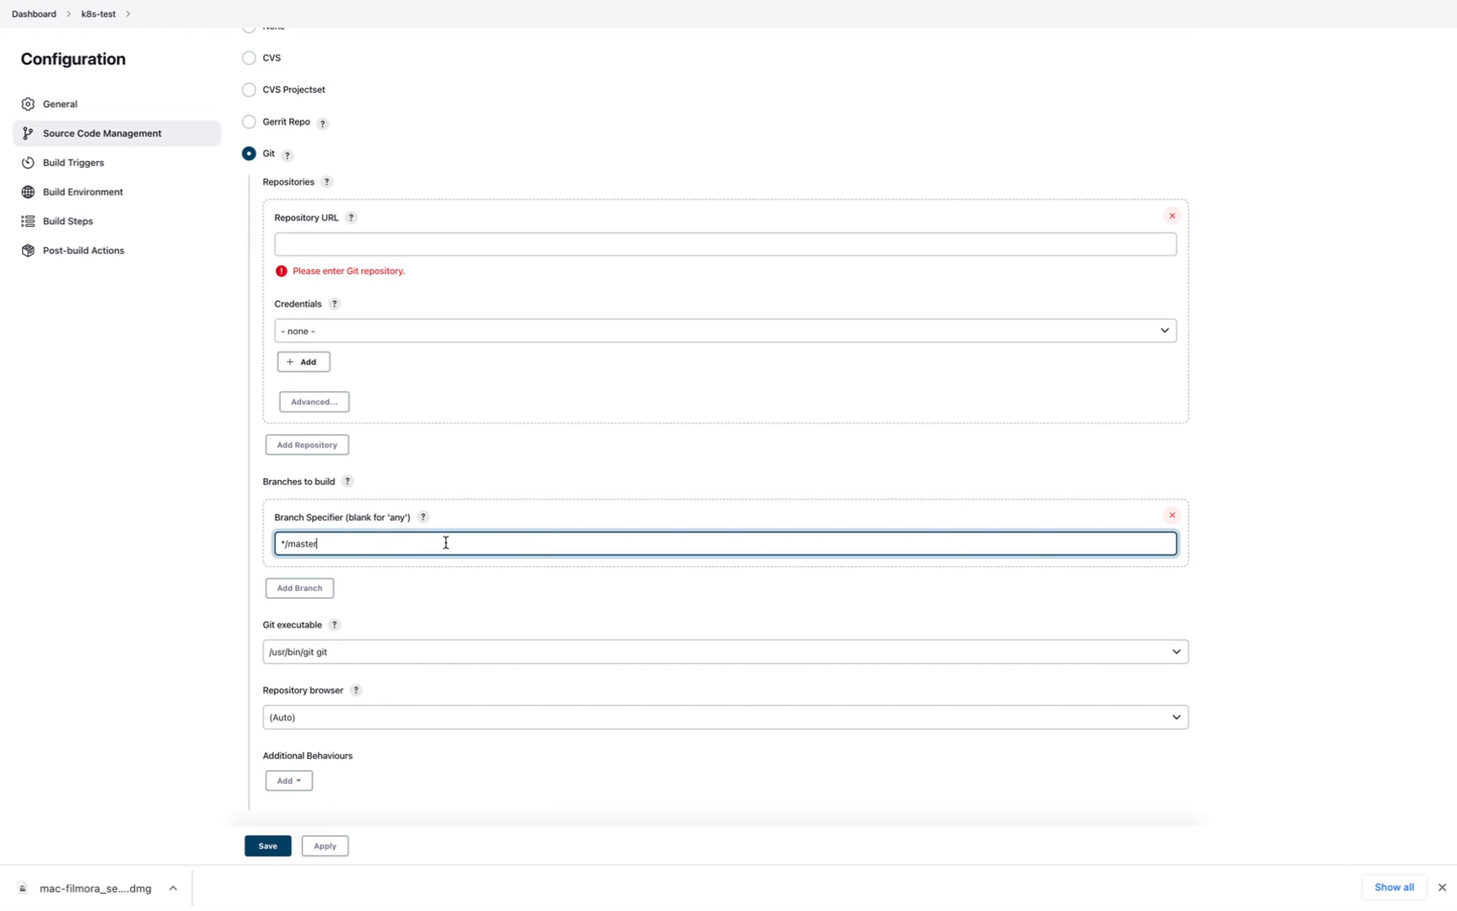
pyautogui.click(191, 690)
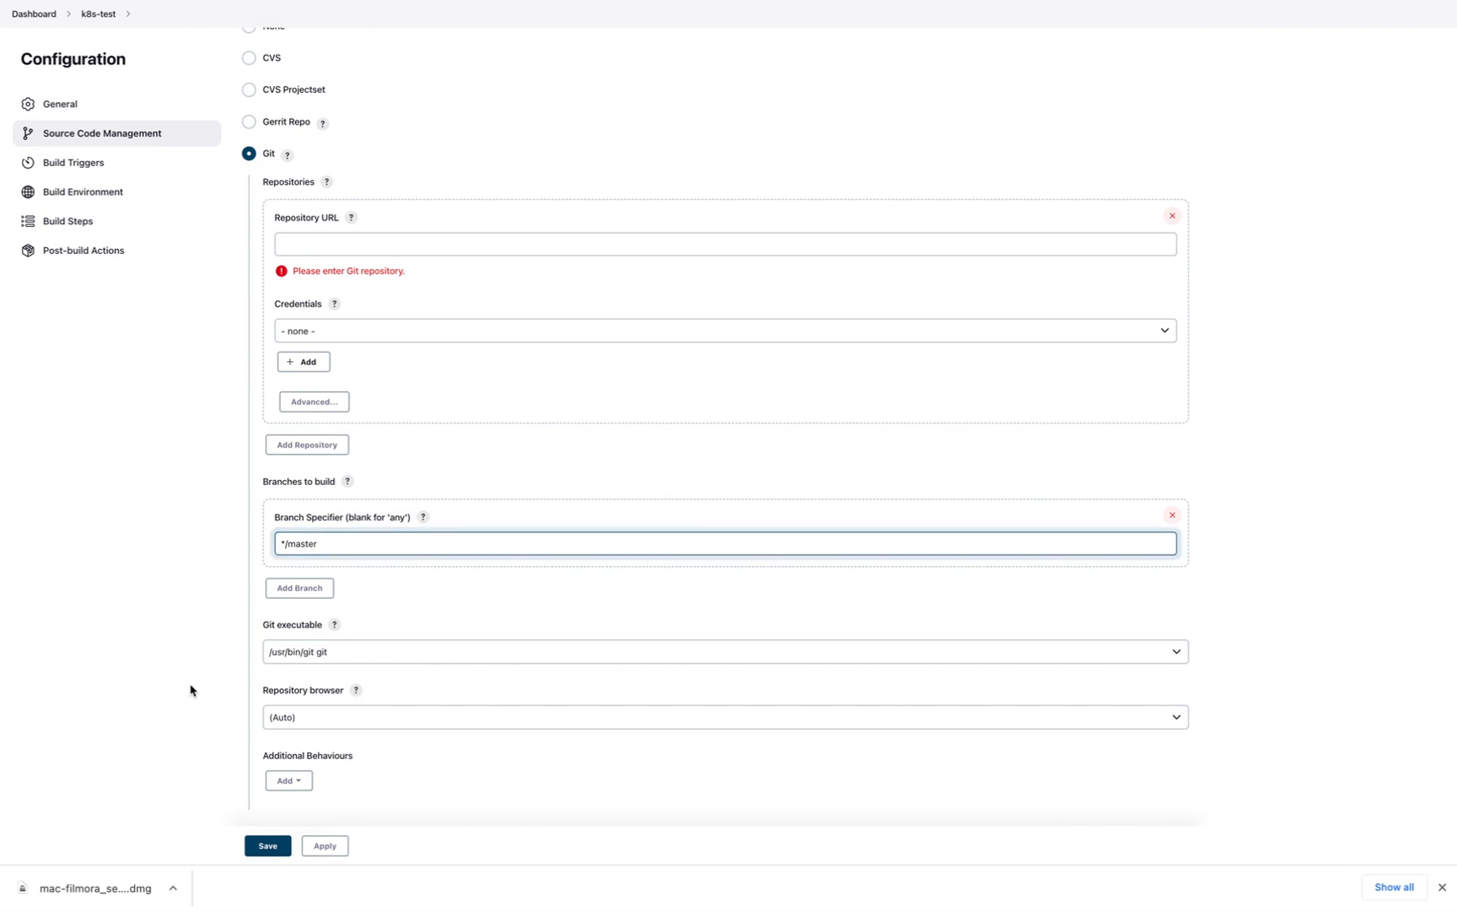
pyautogui.scroll(-2, 190, 690)
pyautogui.scroll(-7, 191, 690)
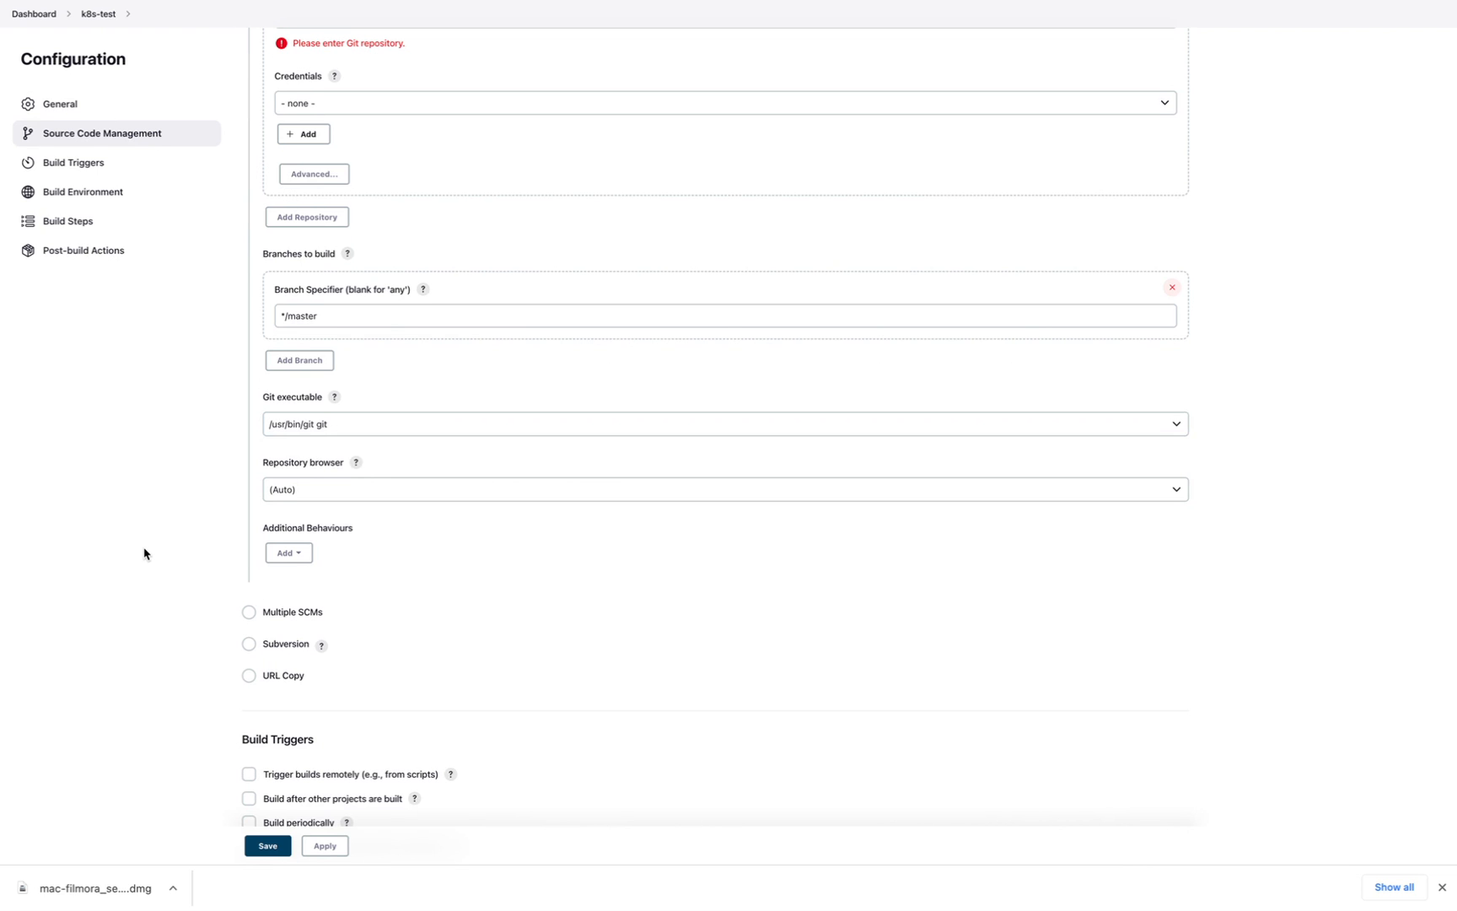
pyautogui.scroll(-8, 145, 554)
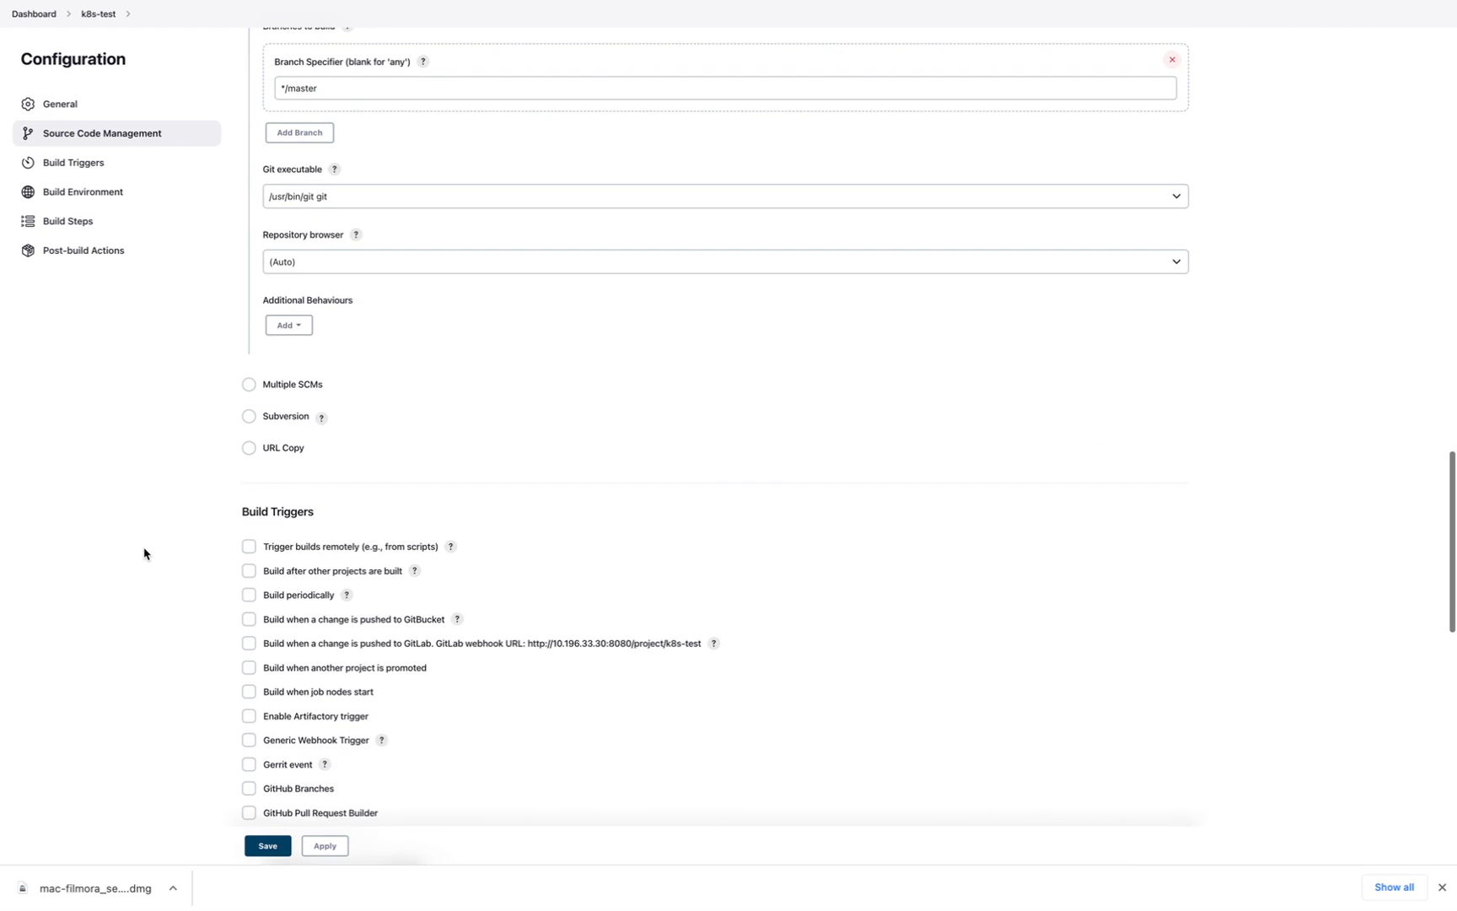
pyautogui.scroll(-4, 566, 405)
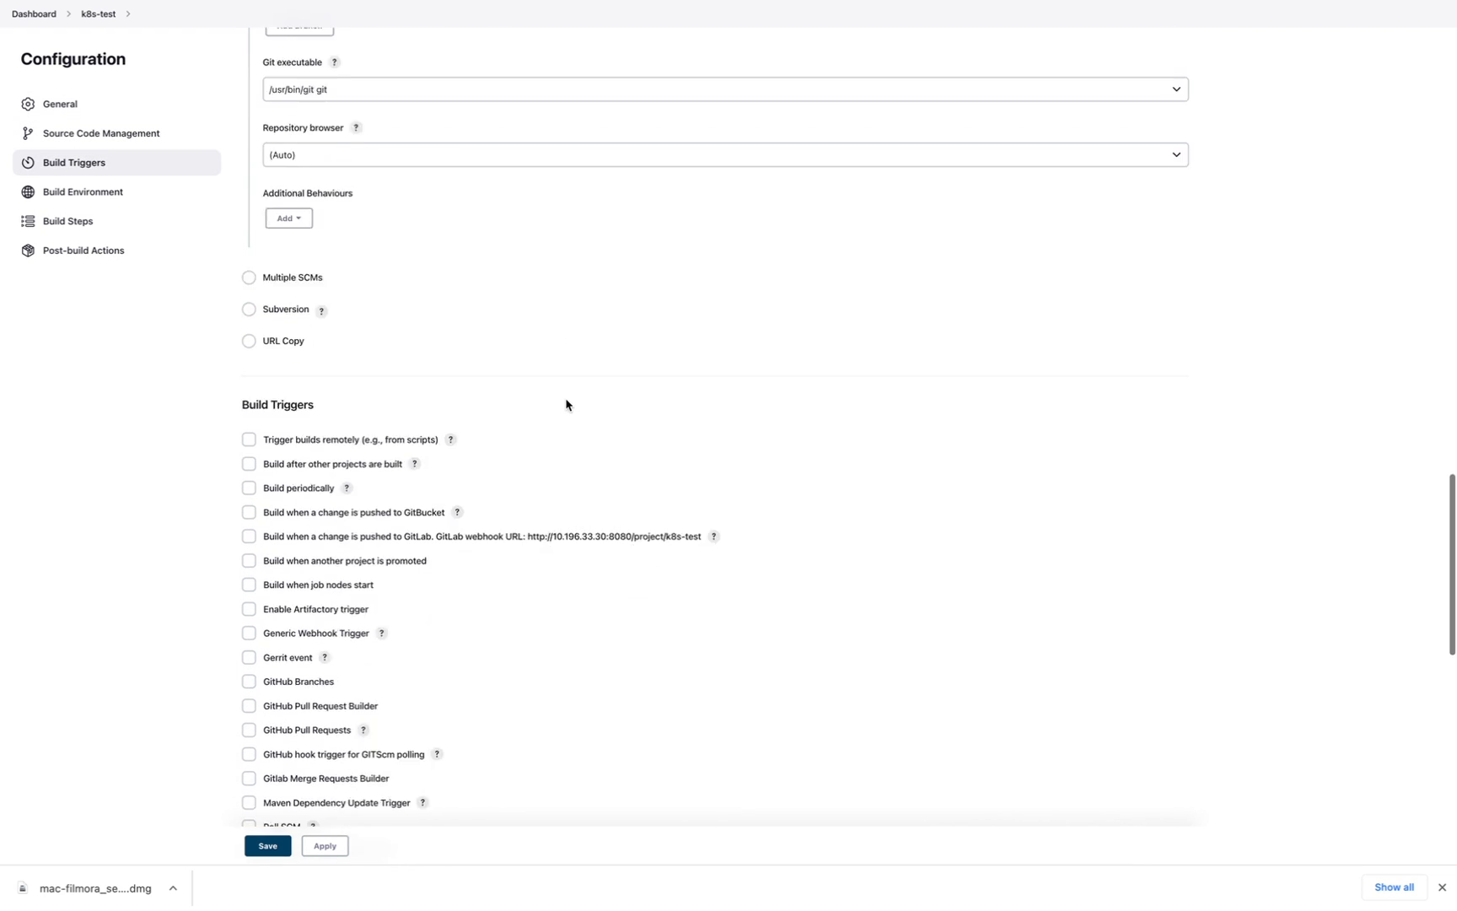
pyautogui.scroll(-3, 566, 405)
pyautogui.scroll(-1, 251, 447)
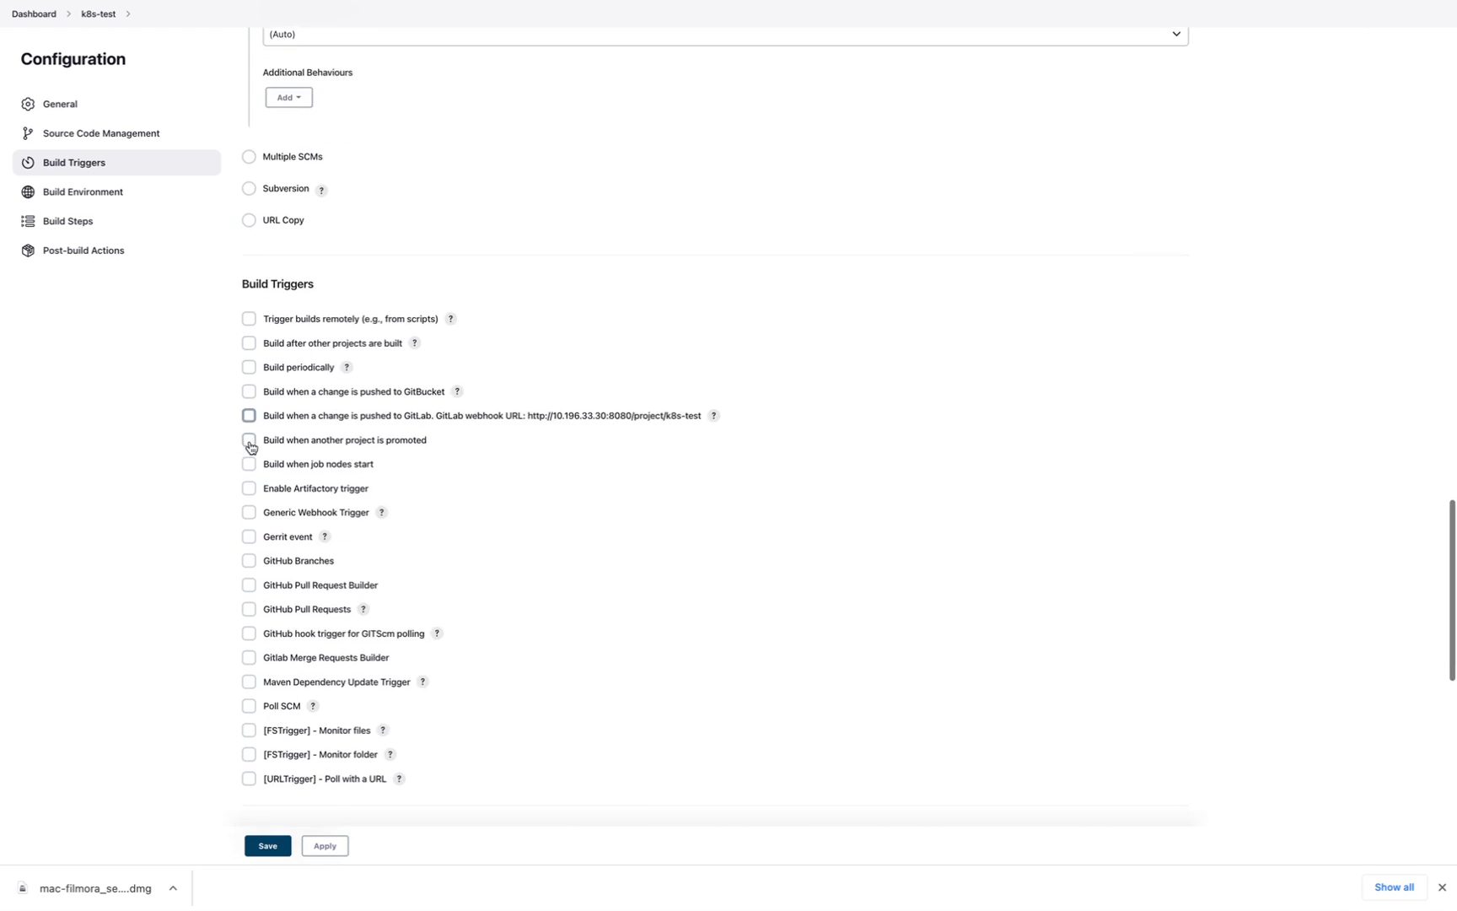
pyautogui.scroll(-10, 250, 447)
pyautogui.scroll(2, 251, 447)
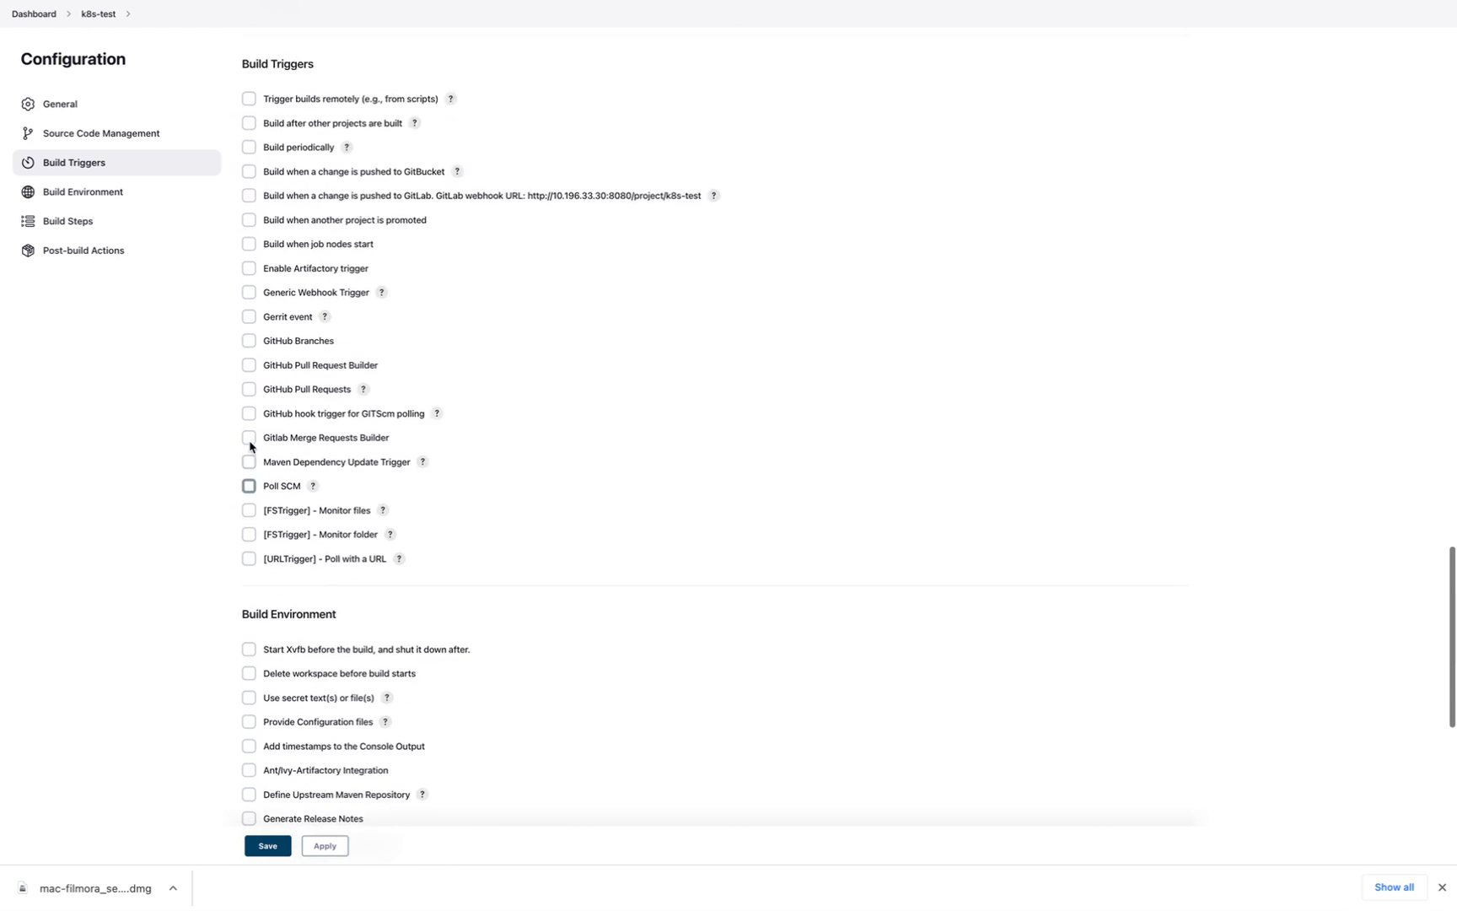
pyautogui.scroll(8, 251, 447)
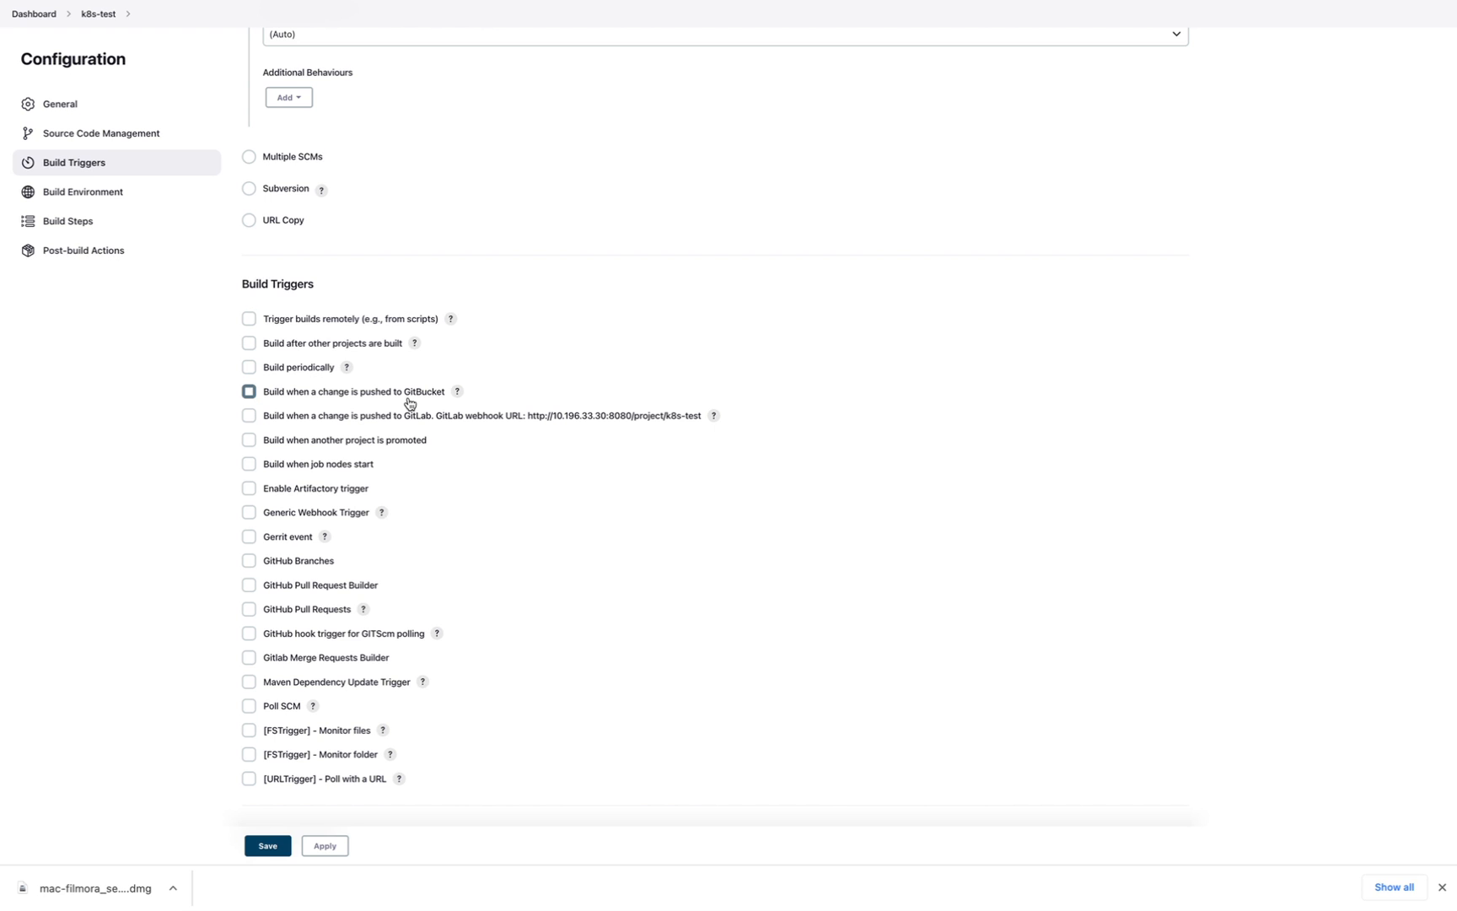
pyautogui.scroll(3, 566, 203)
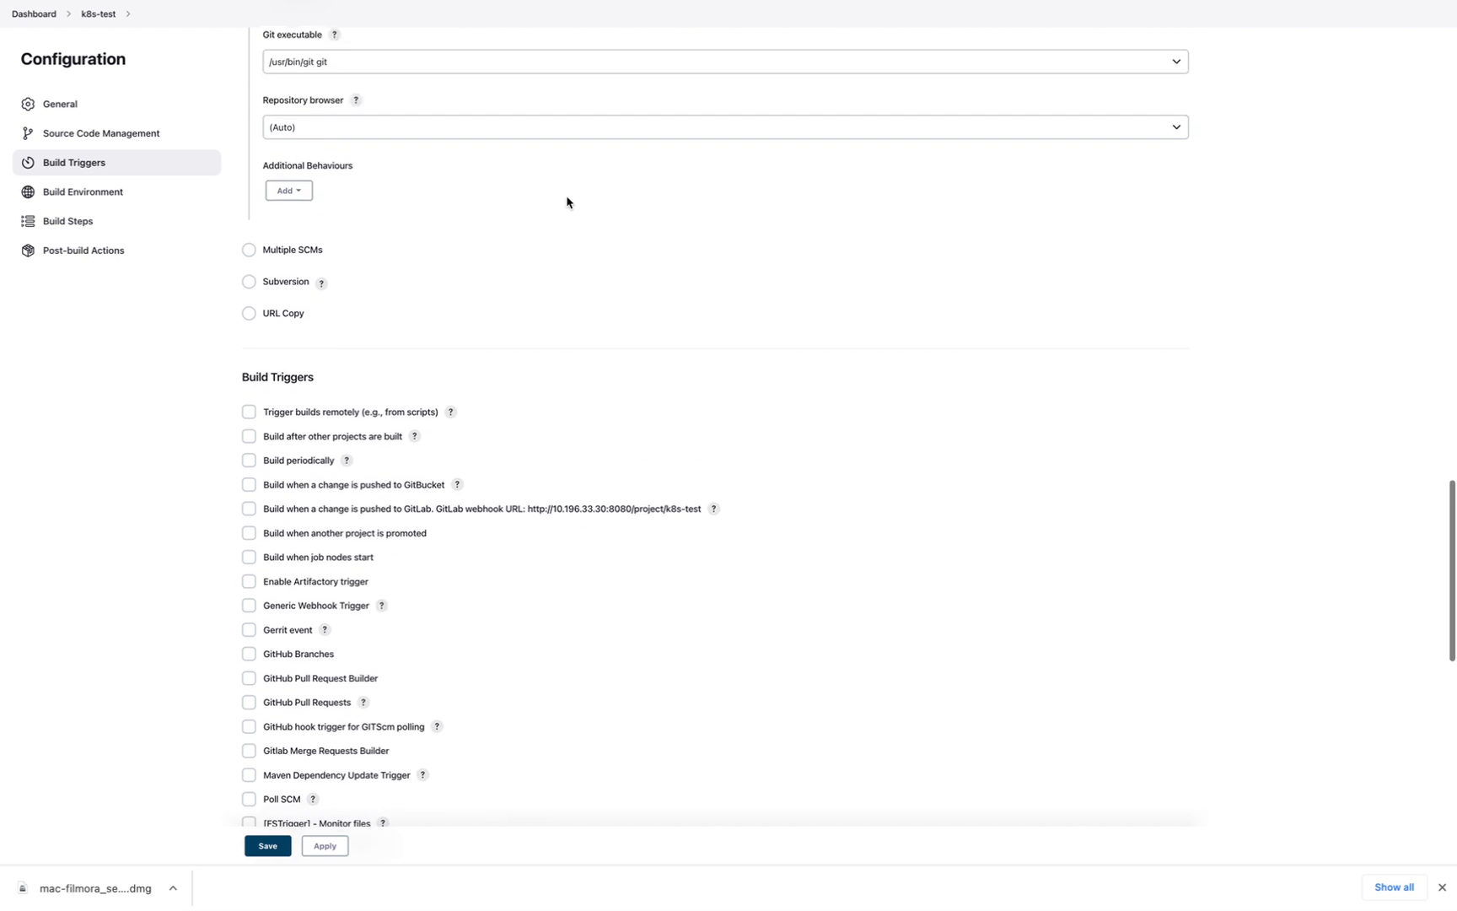
pyautogui.scroll(10, 567, 203)
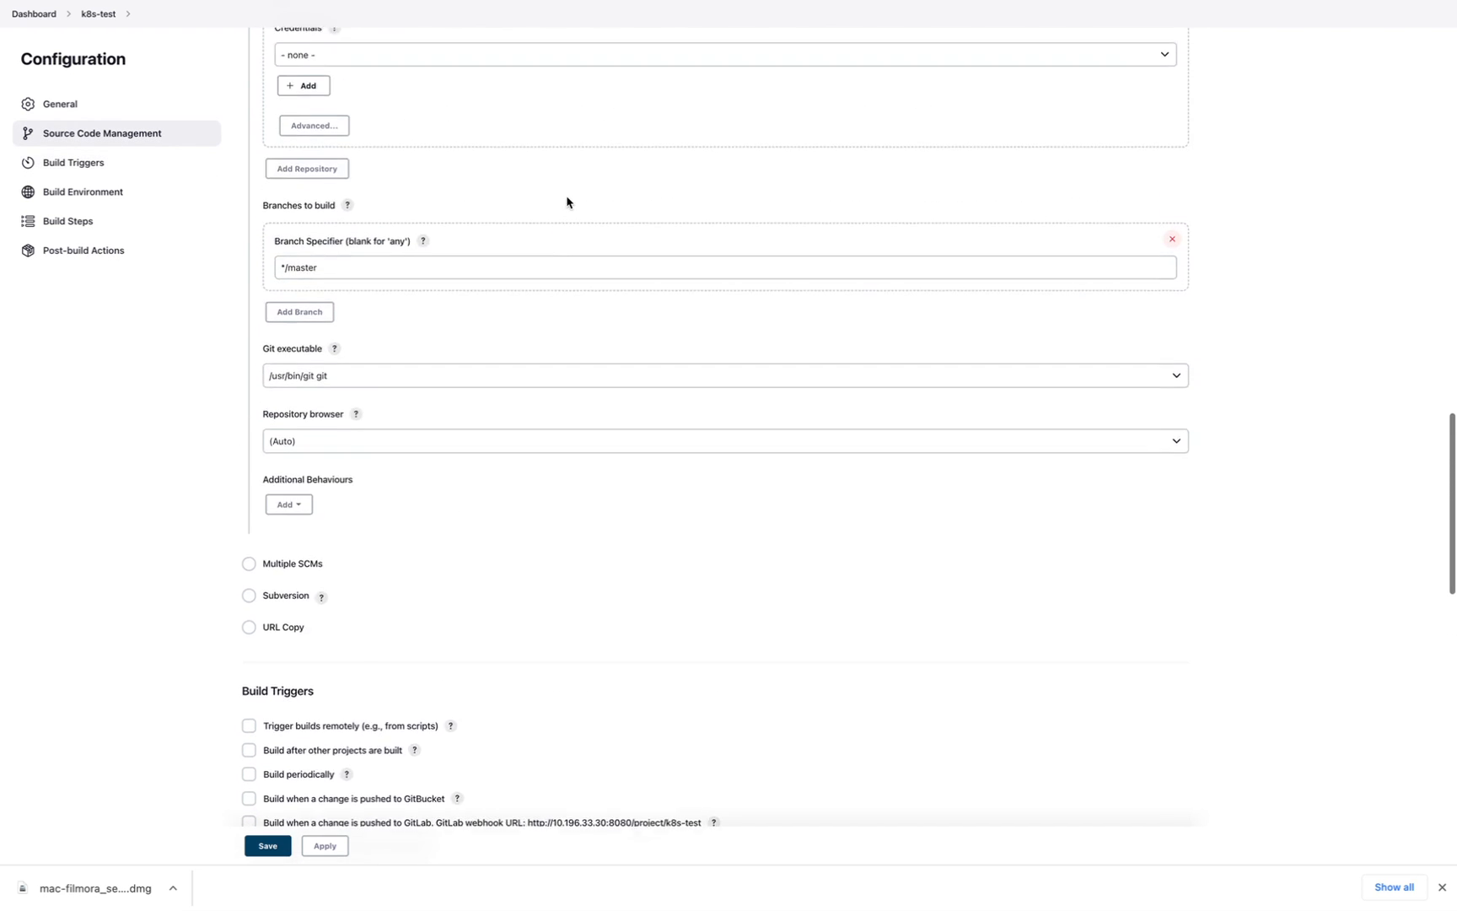
pyautogui.scroll(-8, 567, 203)
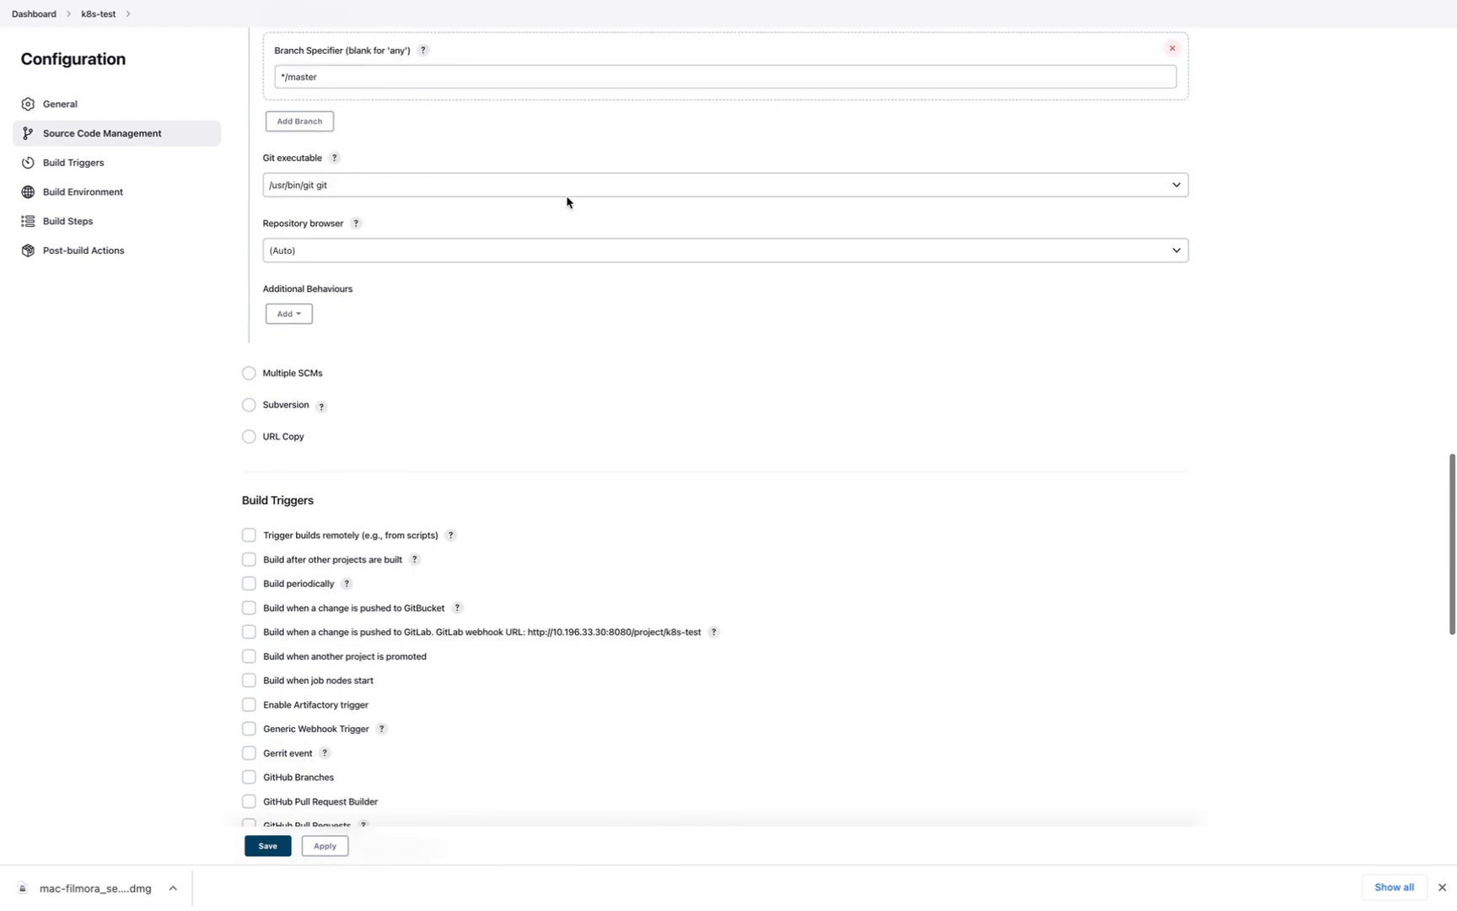
pyautogui.scroll(-9, 567, 203)
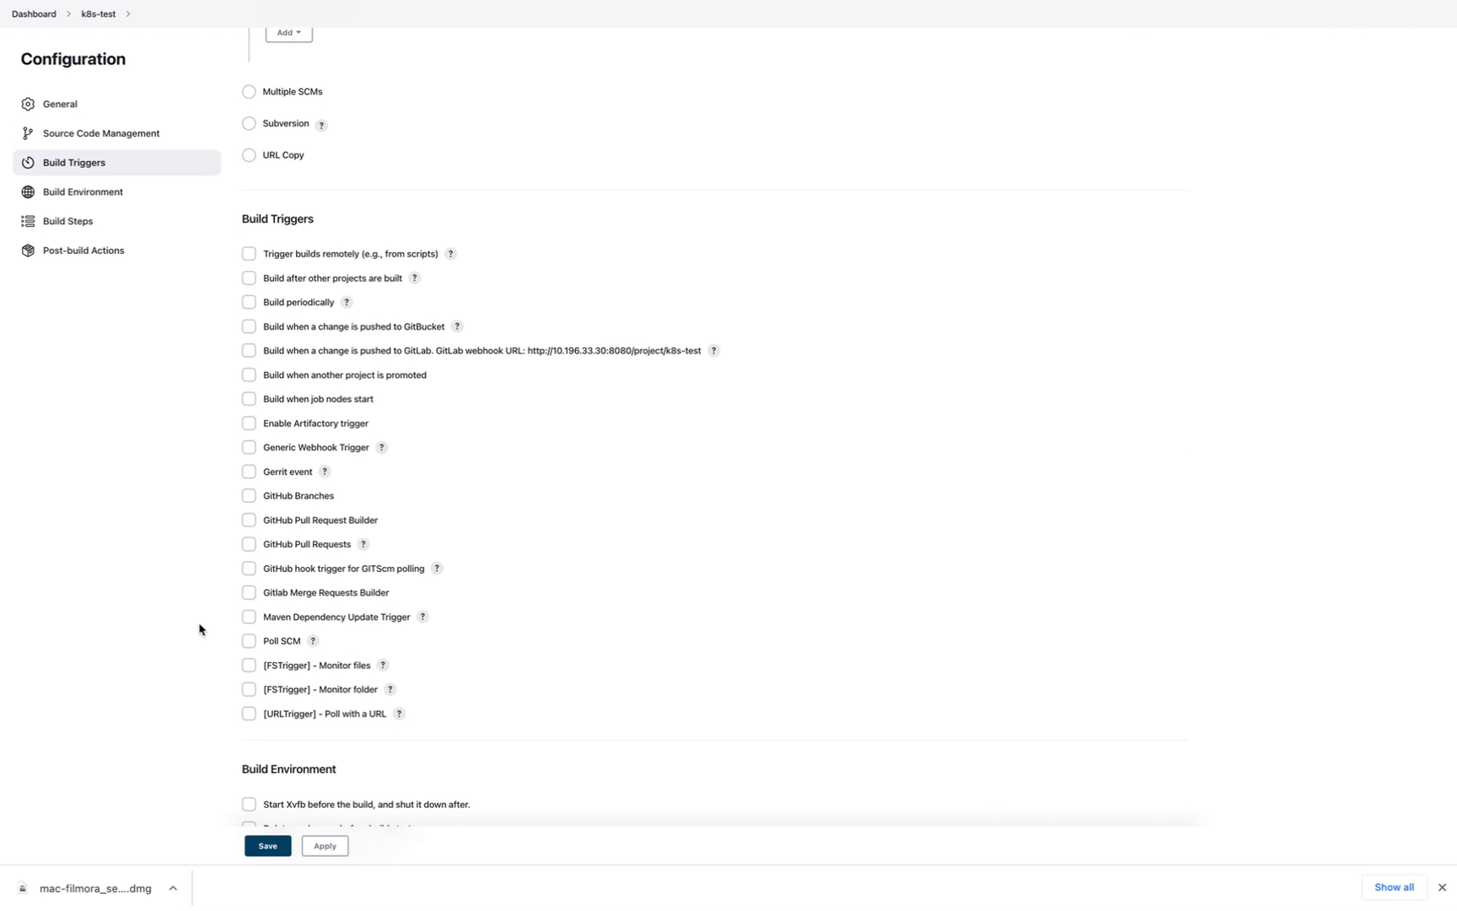
pyautogui.scroll(1, 200, 629)
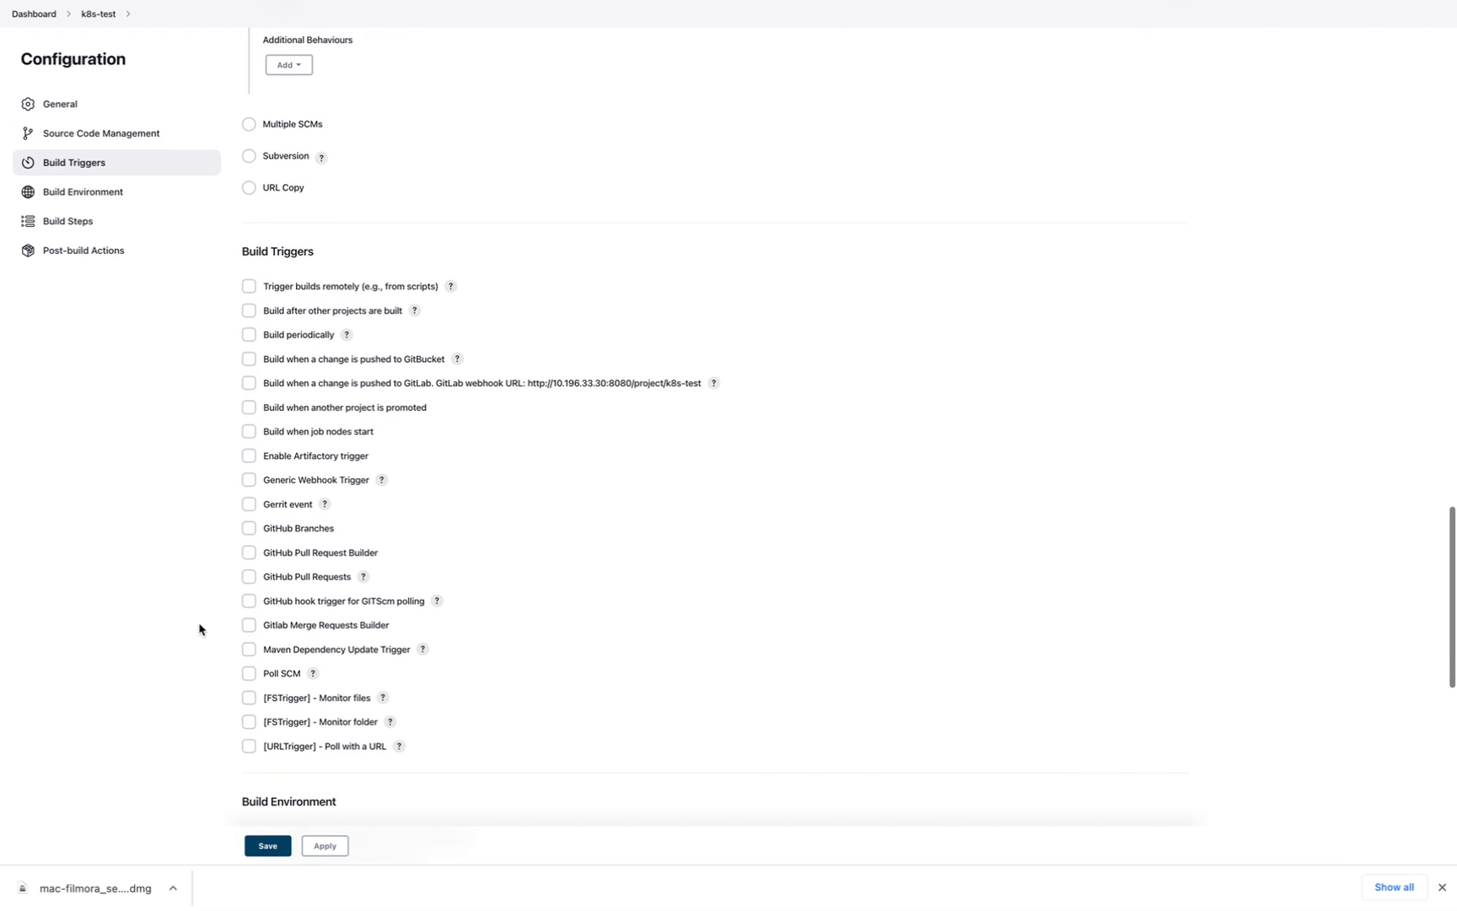
pyautogui.scroll(-2, 200, 629)
pyautogui.scroll(-2, 200, 629)
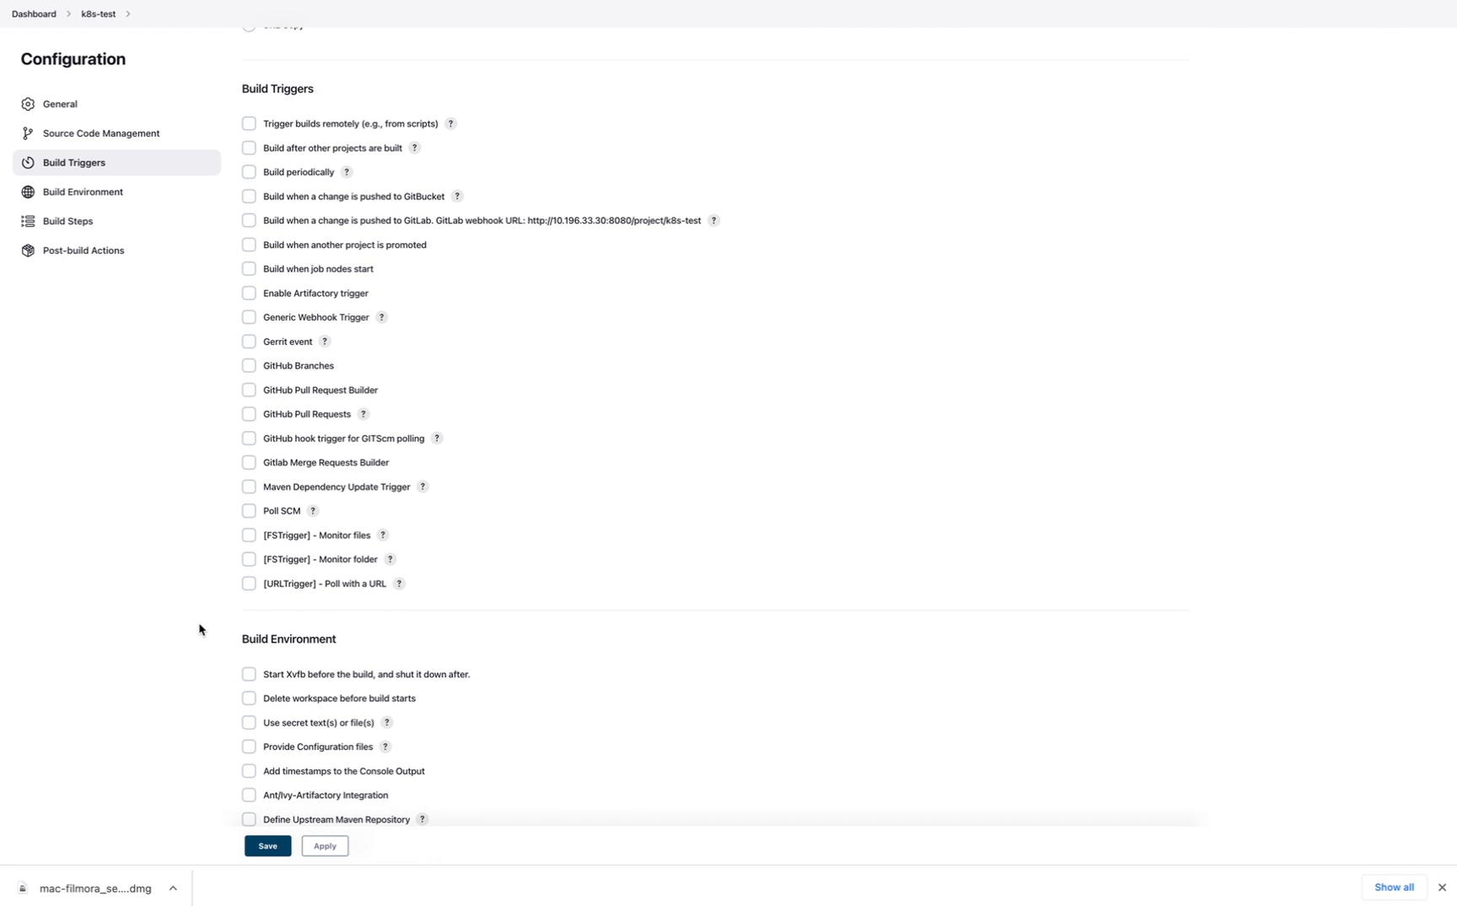
pyautogui.scroll(-4, 200, 629)
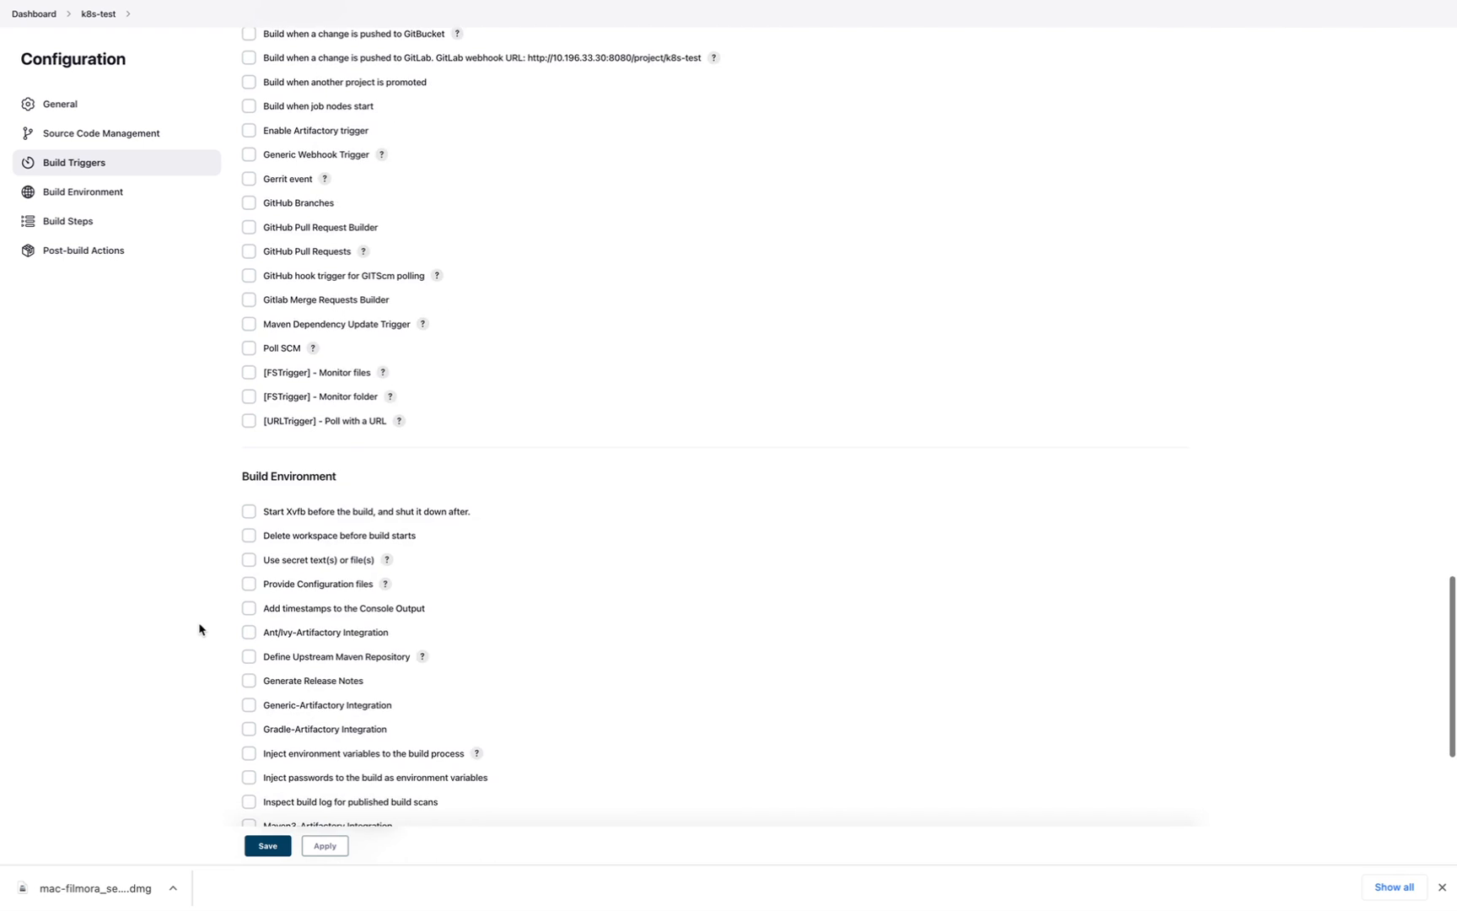
pyautogui.scroll(-3, 200, 629)
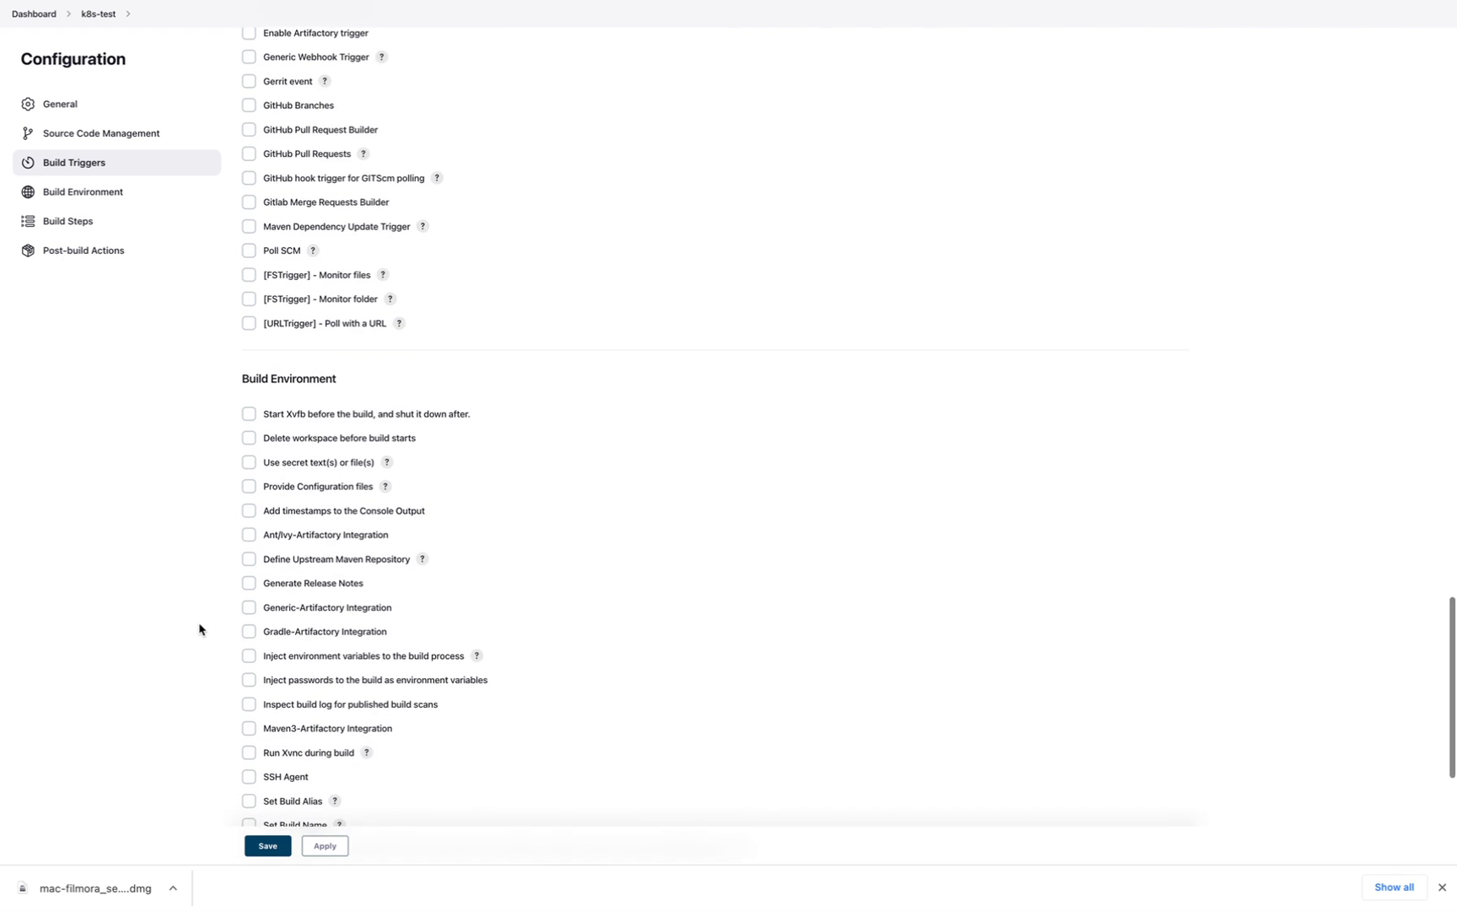
pyautogui.scroll(-2, 200, 629)
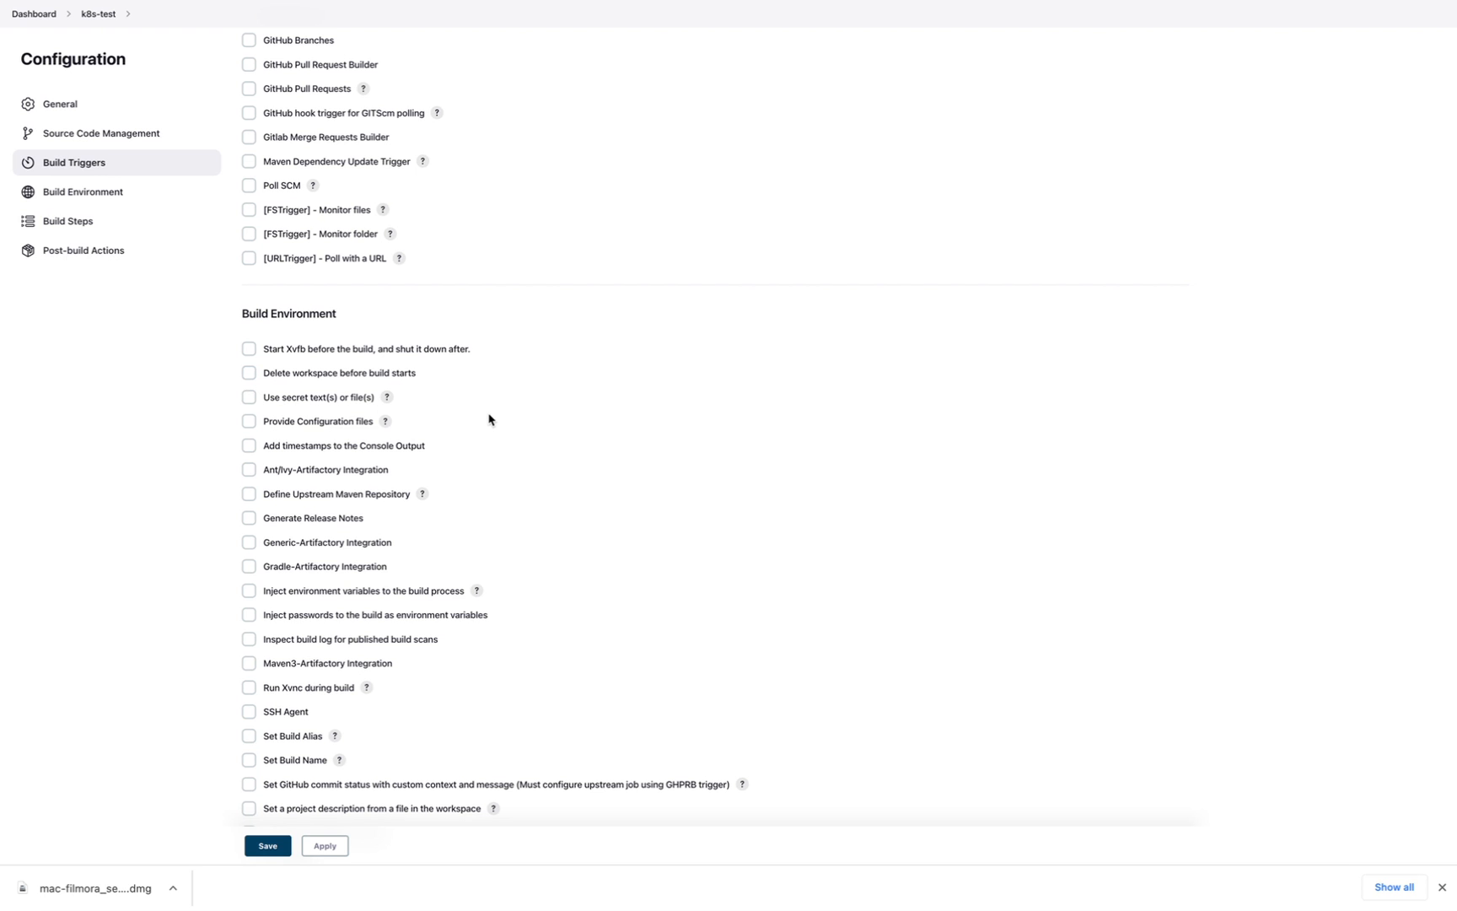
pyautogui.scroll(-1, 489, 419)
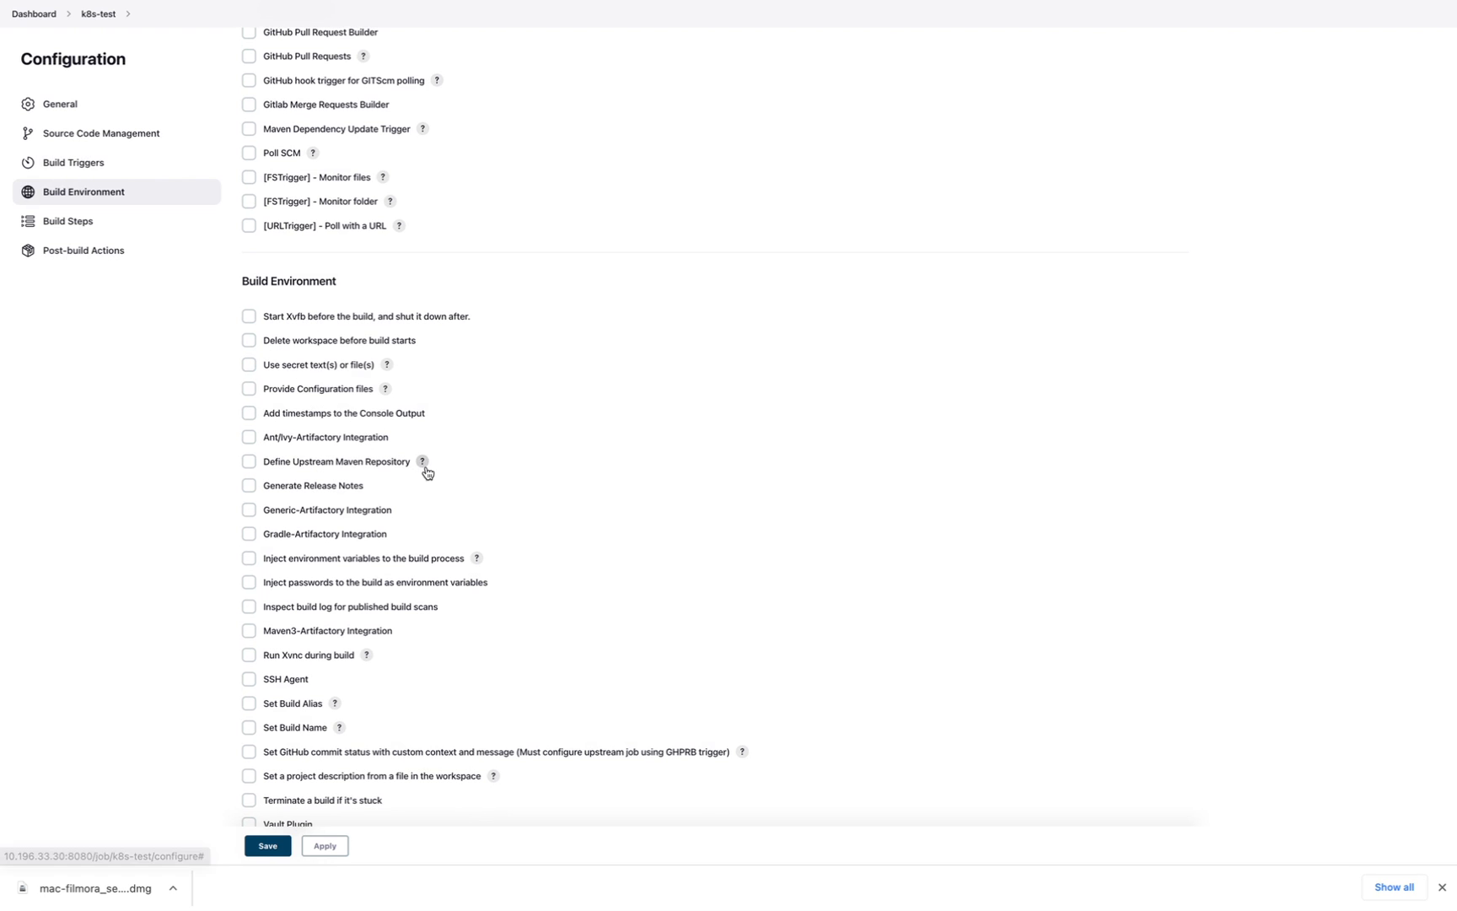
pyautogui.scroll(-1, 427, 473)
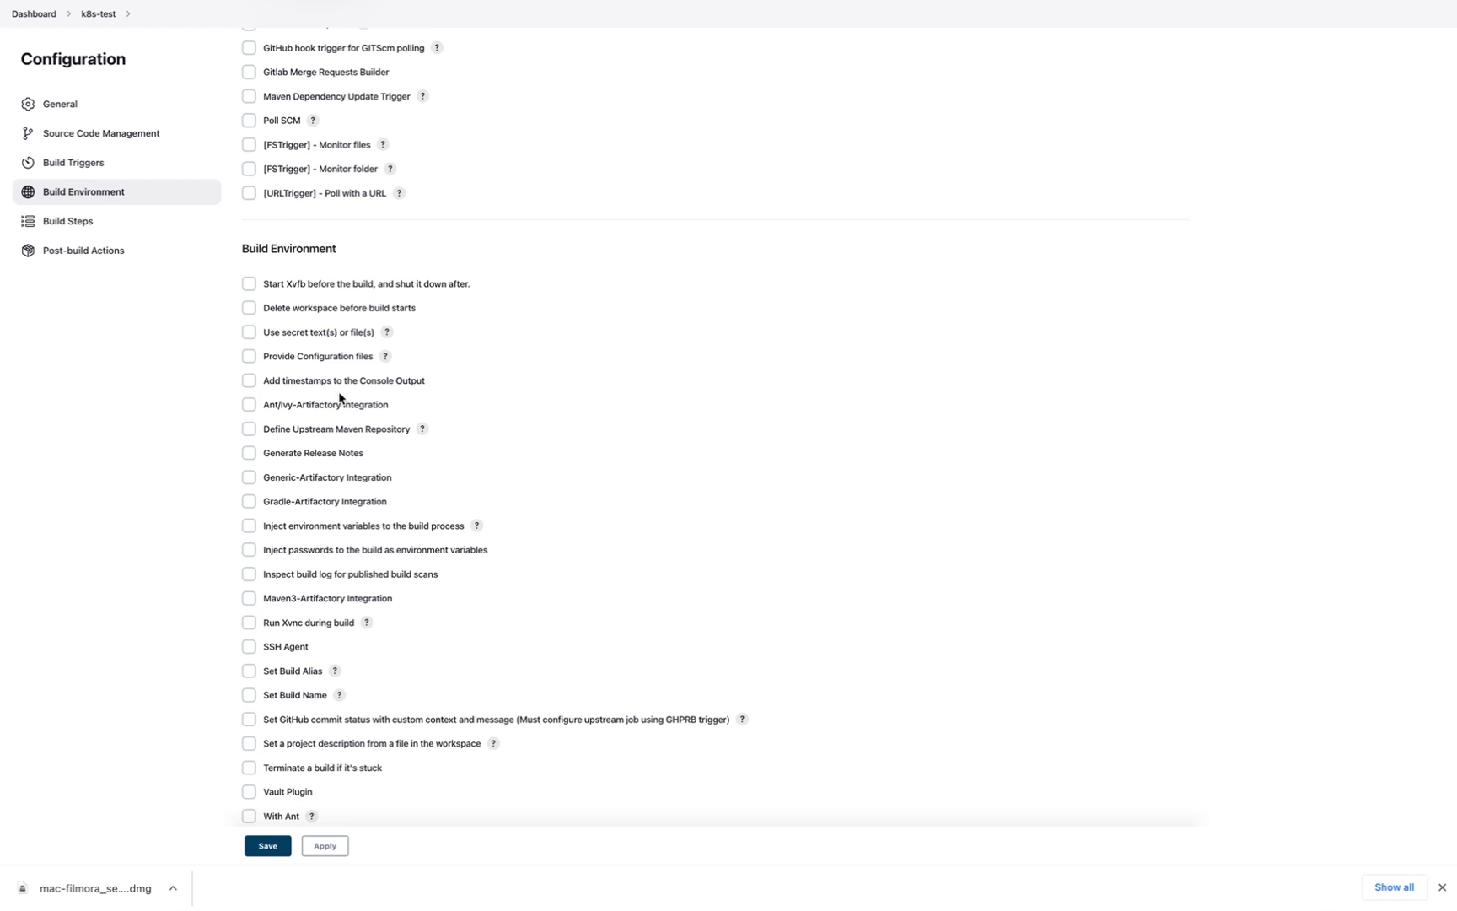
pyautogui.scroll(-8, 340, 396)
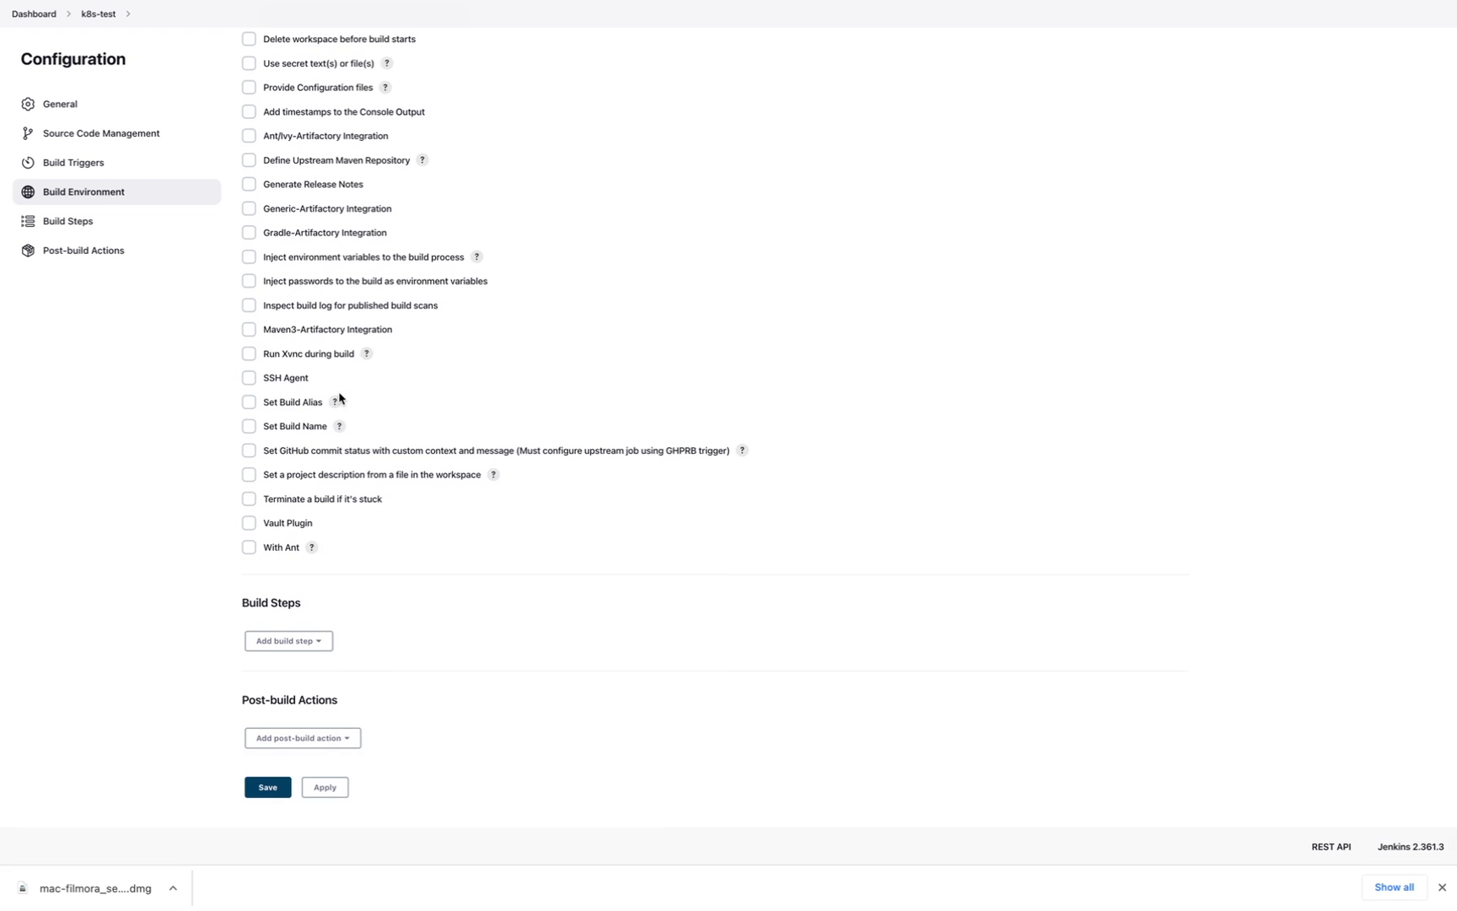
# - Add a Conditional step (single) build step that always runs Execute managed powershell
pyautogui.click(299, 643)
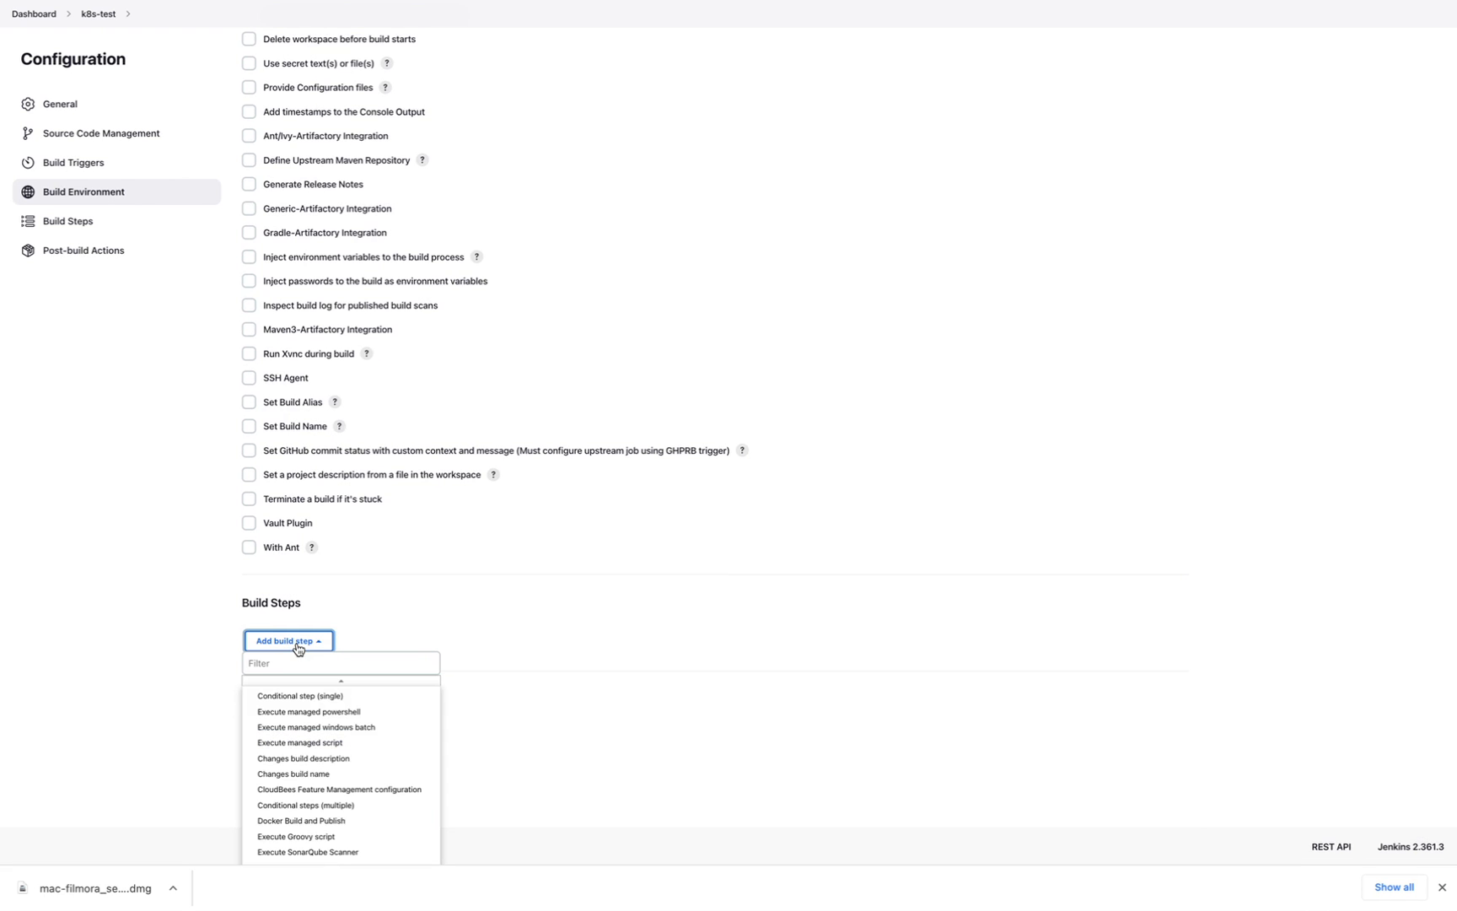
pyautogui.click(291, 696)
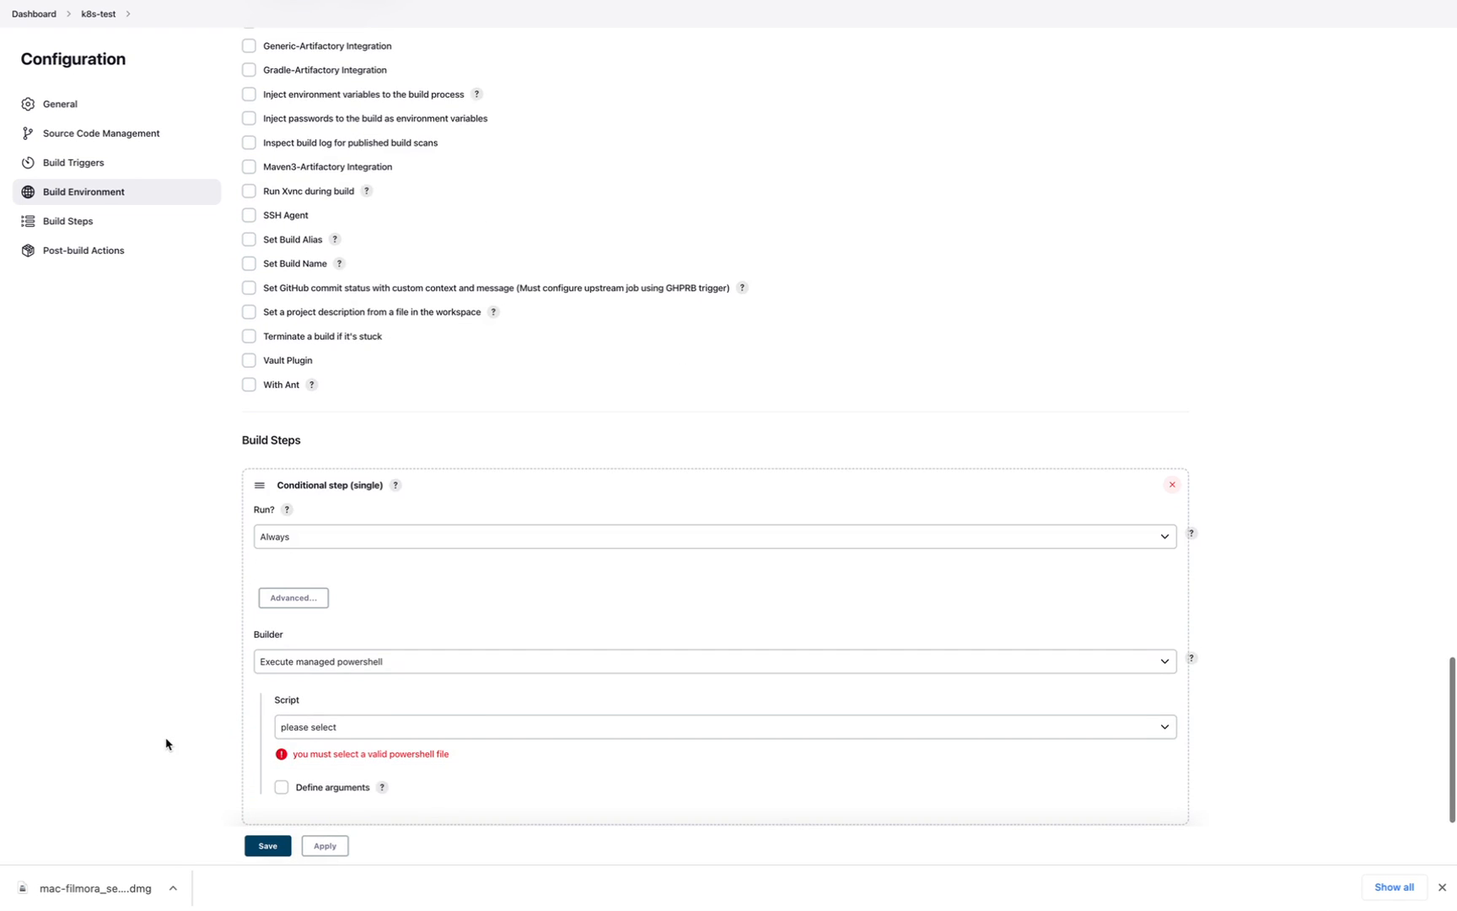
pyautogui.scroll(-5, 351, 553)
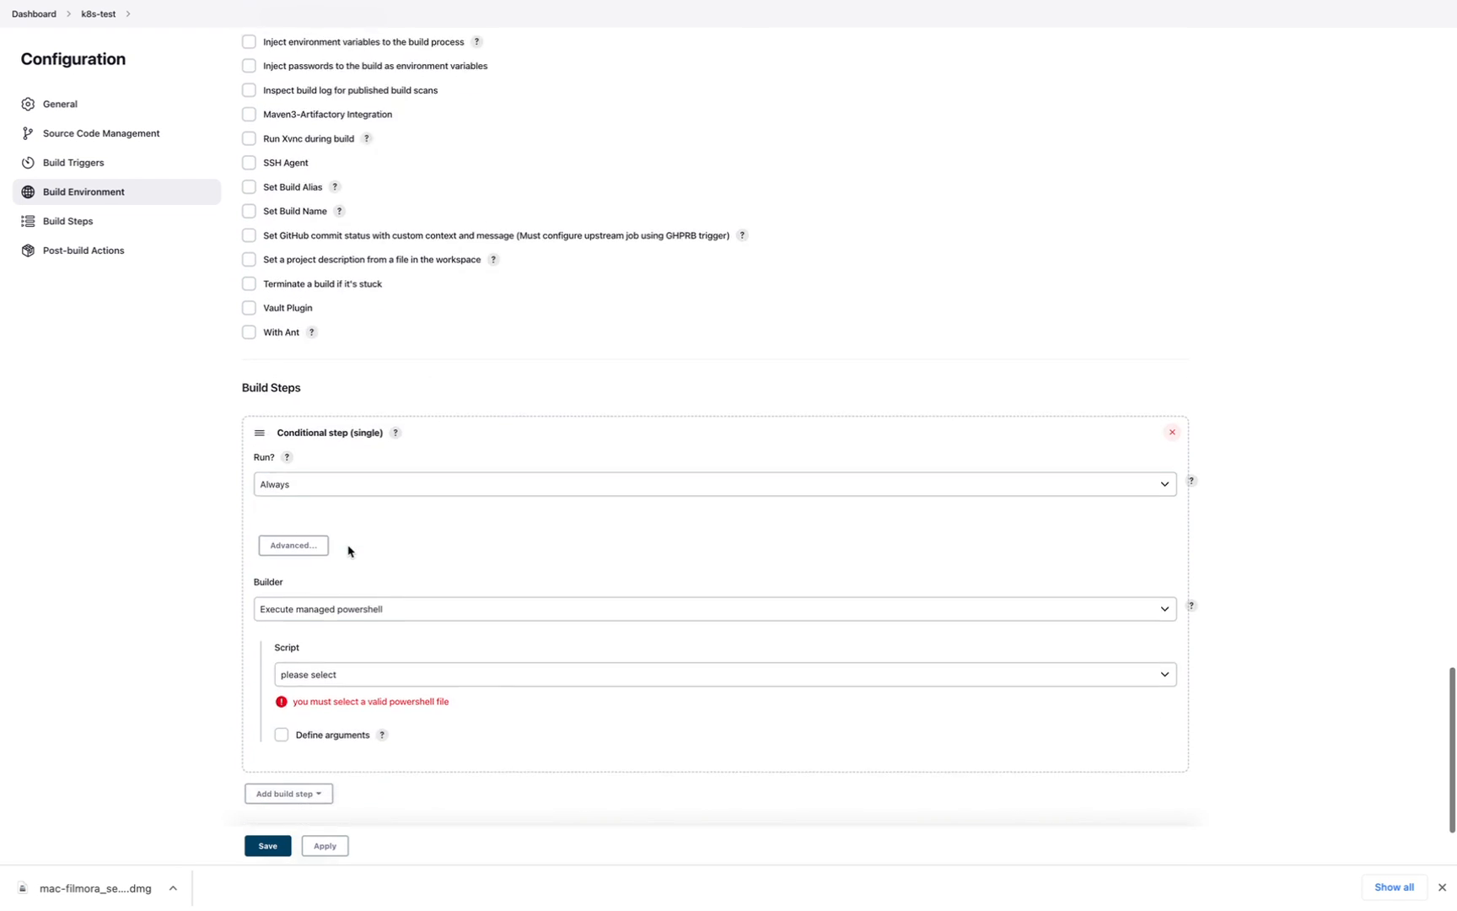
pyautogui.click(288, 643)
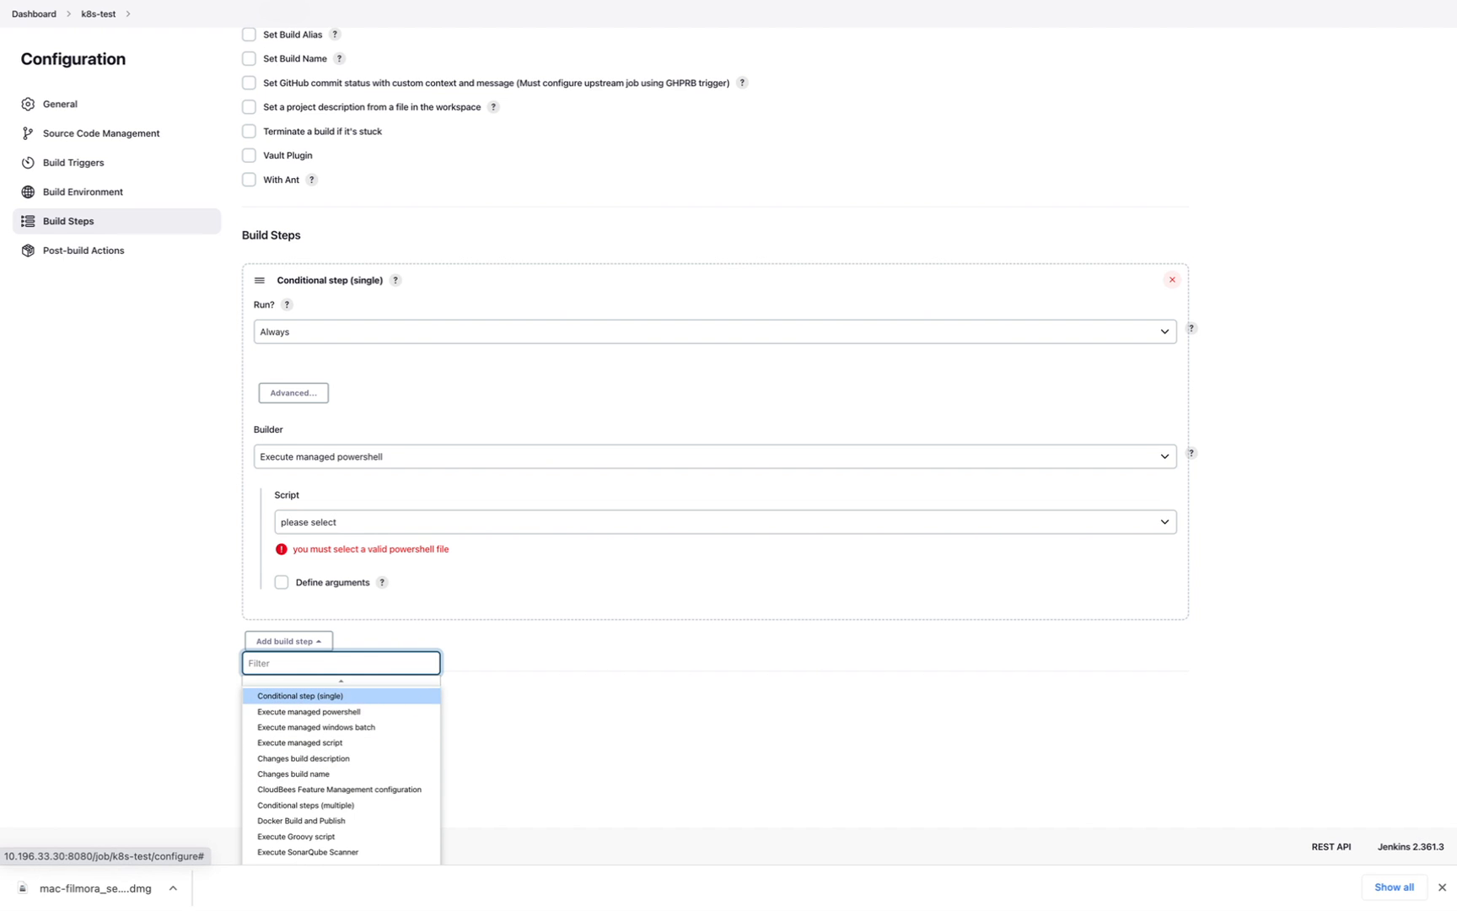
# - Add Execute managed powershell, Execute managed script and Maven SNAPSHOT Check steps, scripts unselected
pyautogui.click(335, 714)
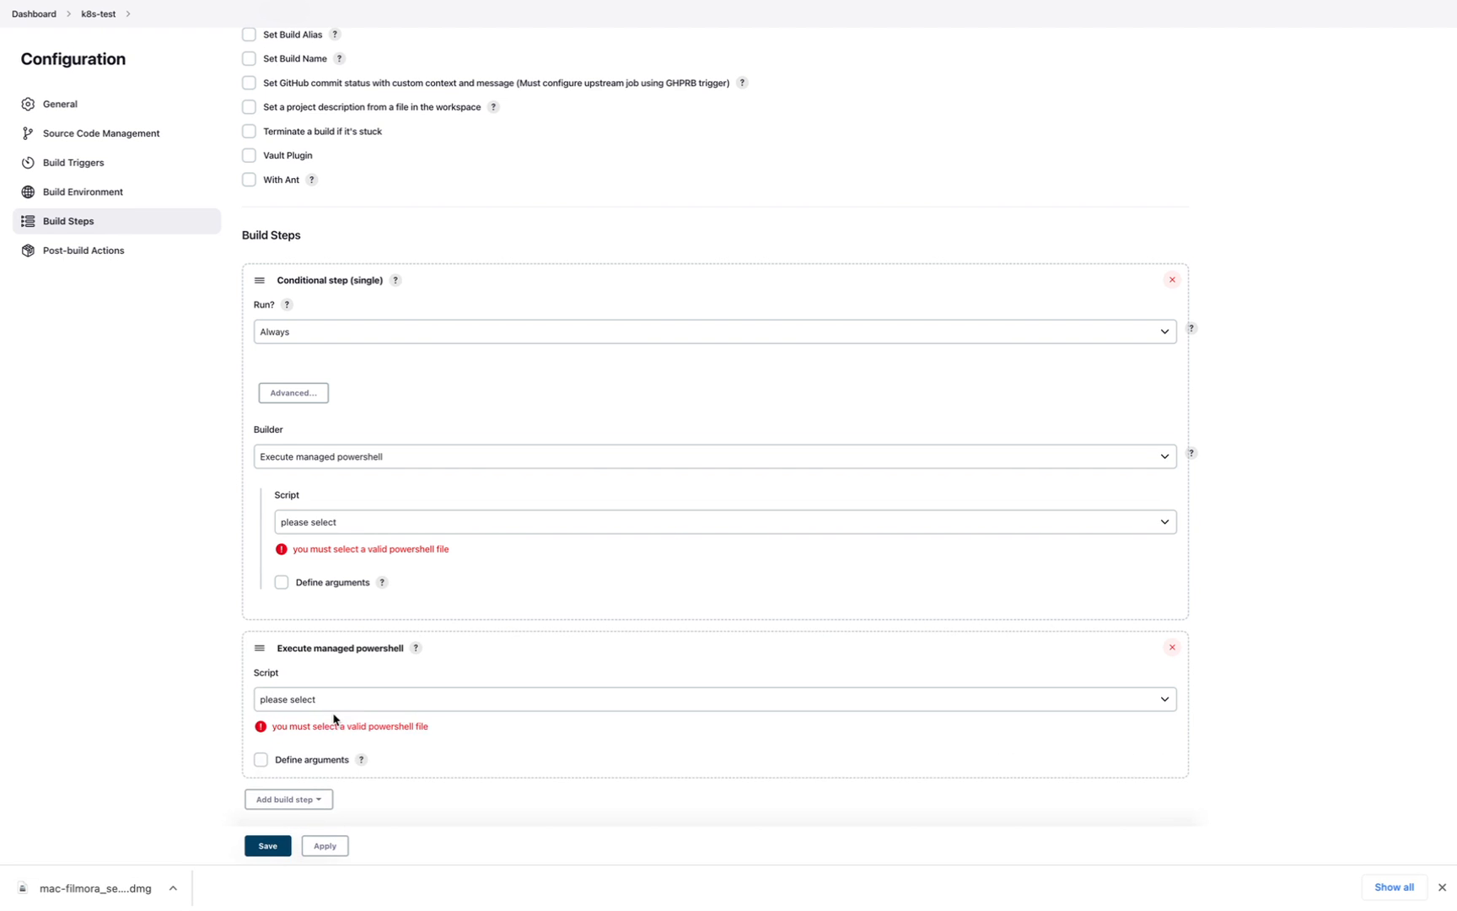
pyautogui.scroll(-4, 200, 729)
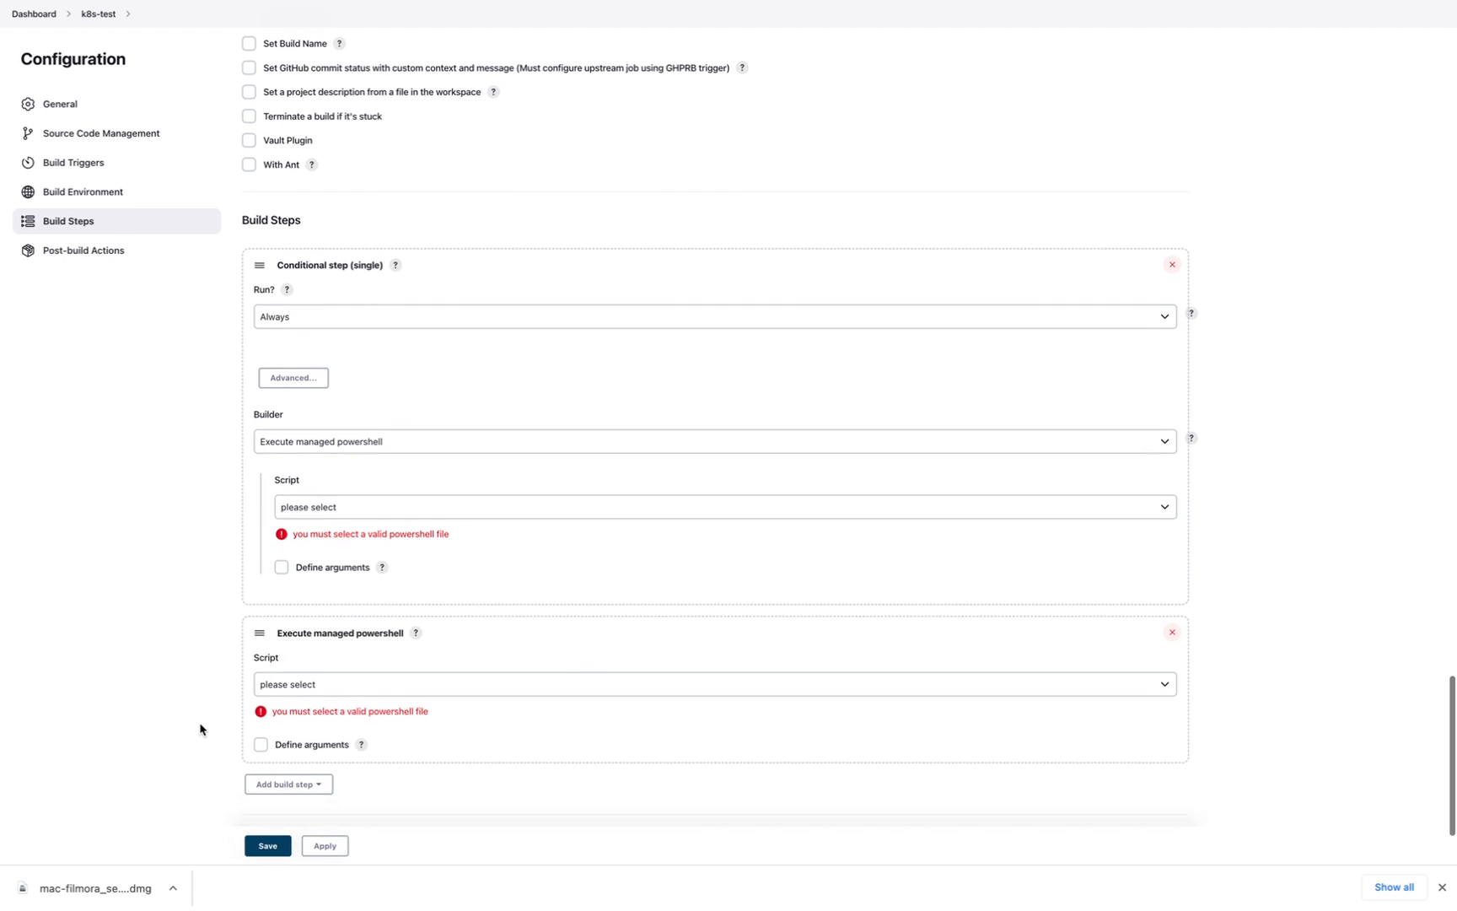
pyautogui.click(335, 555)
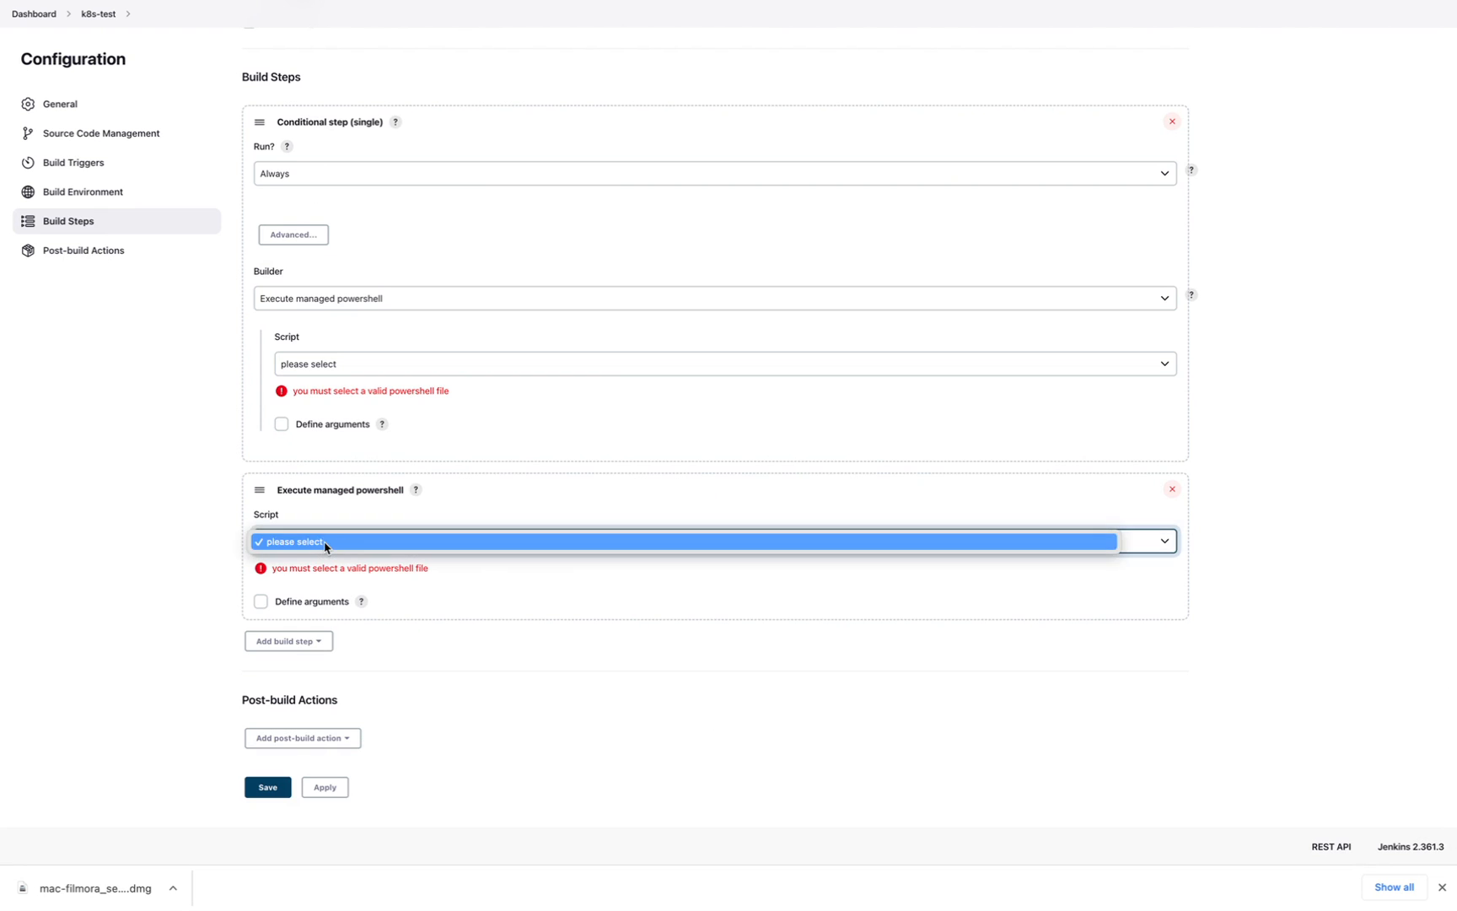
pyautogui.click(271, 557)
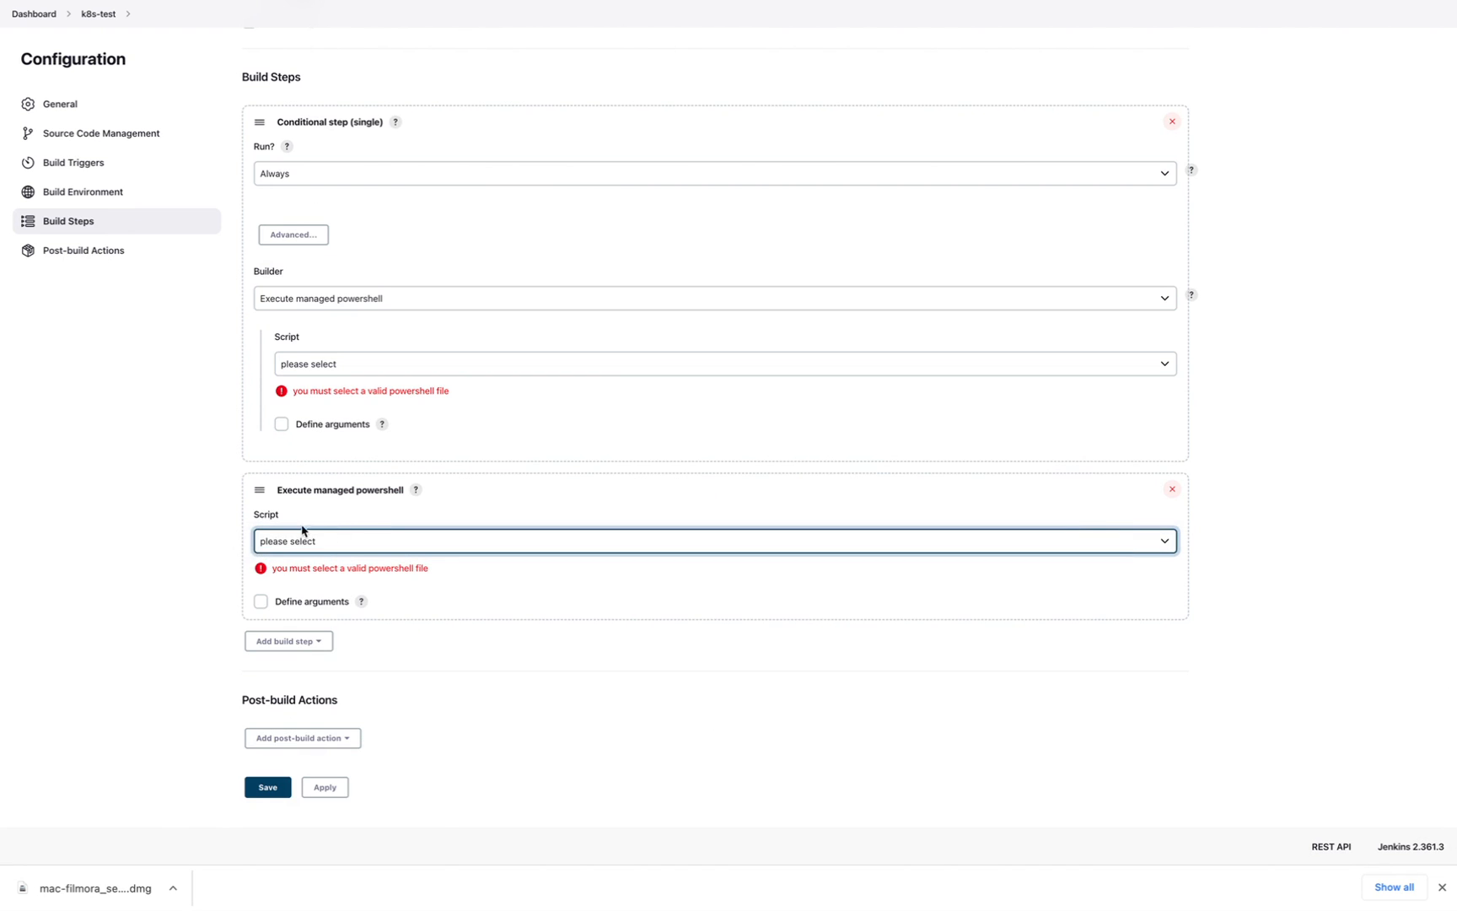
pyautogui.click(292, 643)
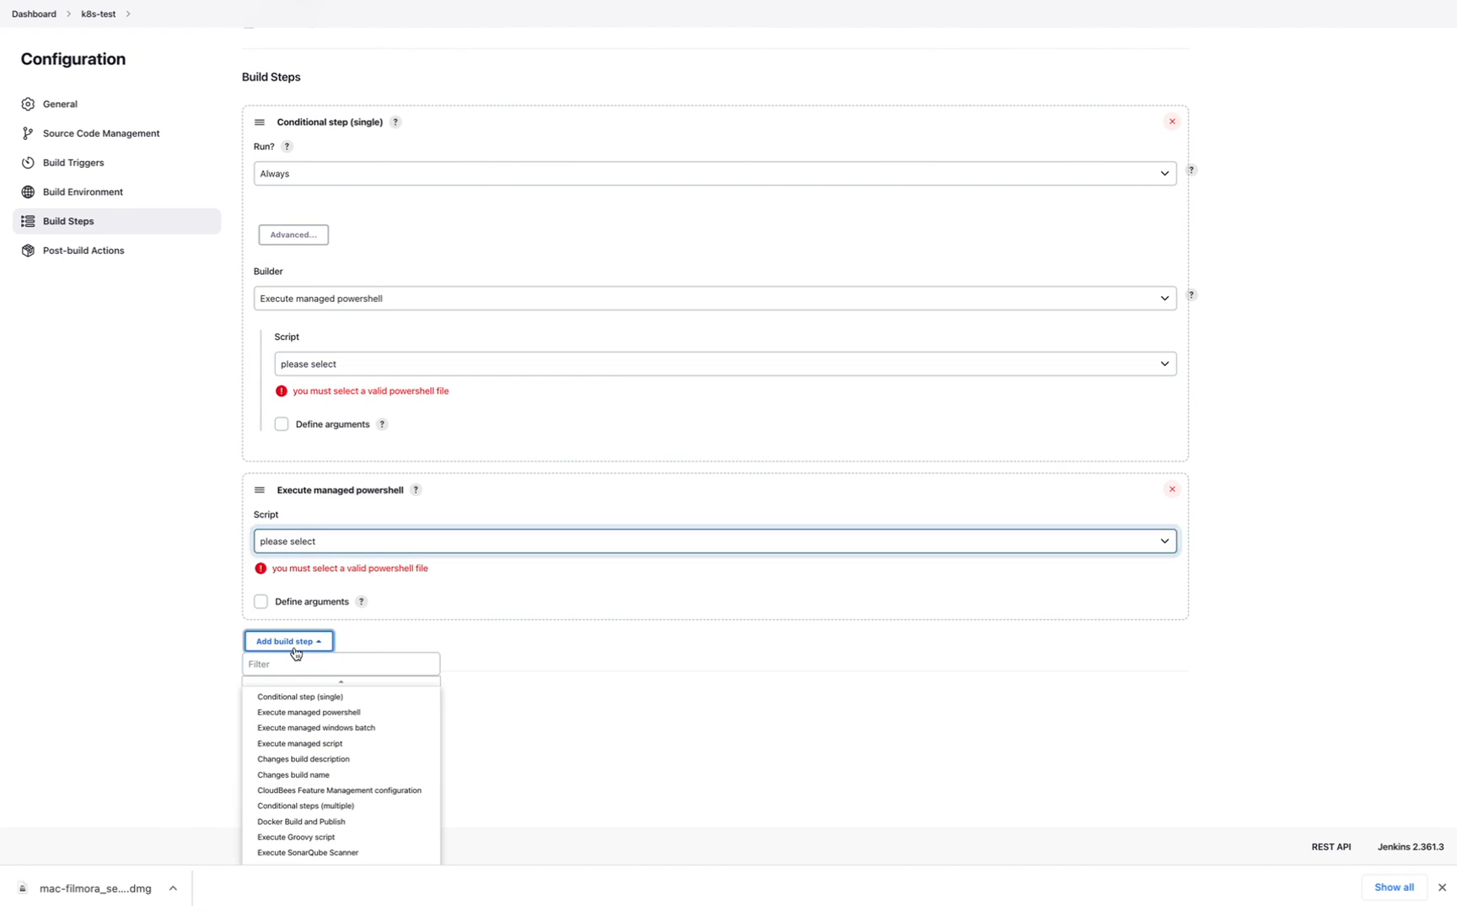
pyautogui.click(307, 746)
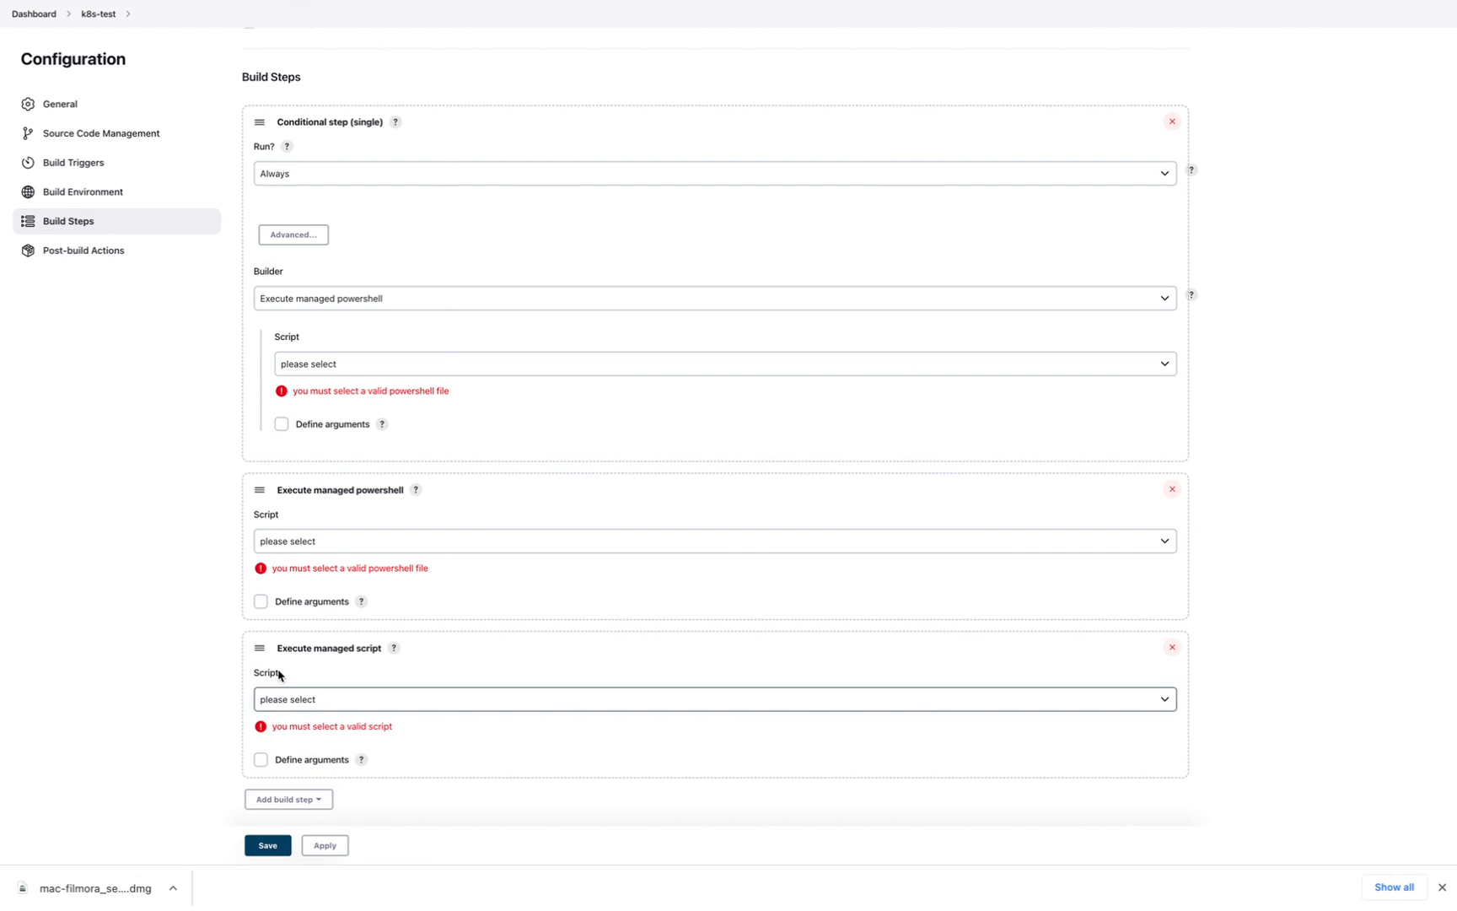
pyautogui.click(296, 798)
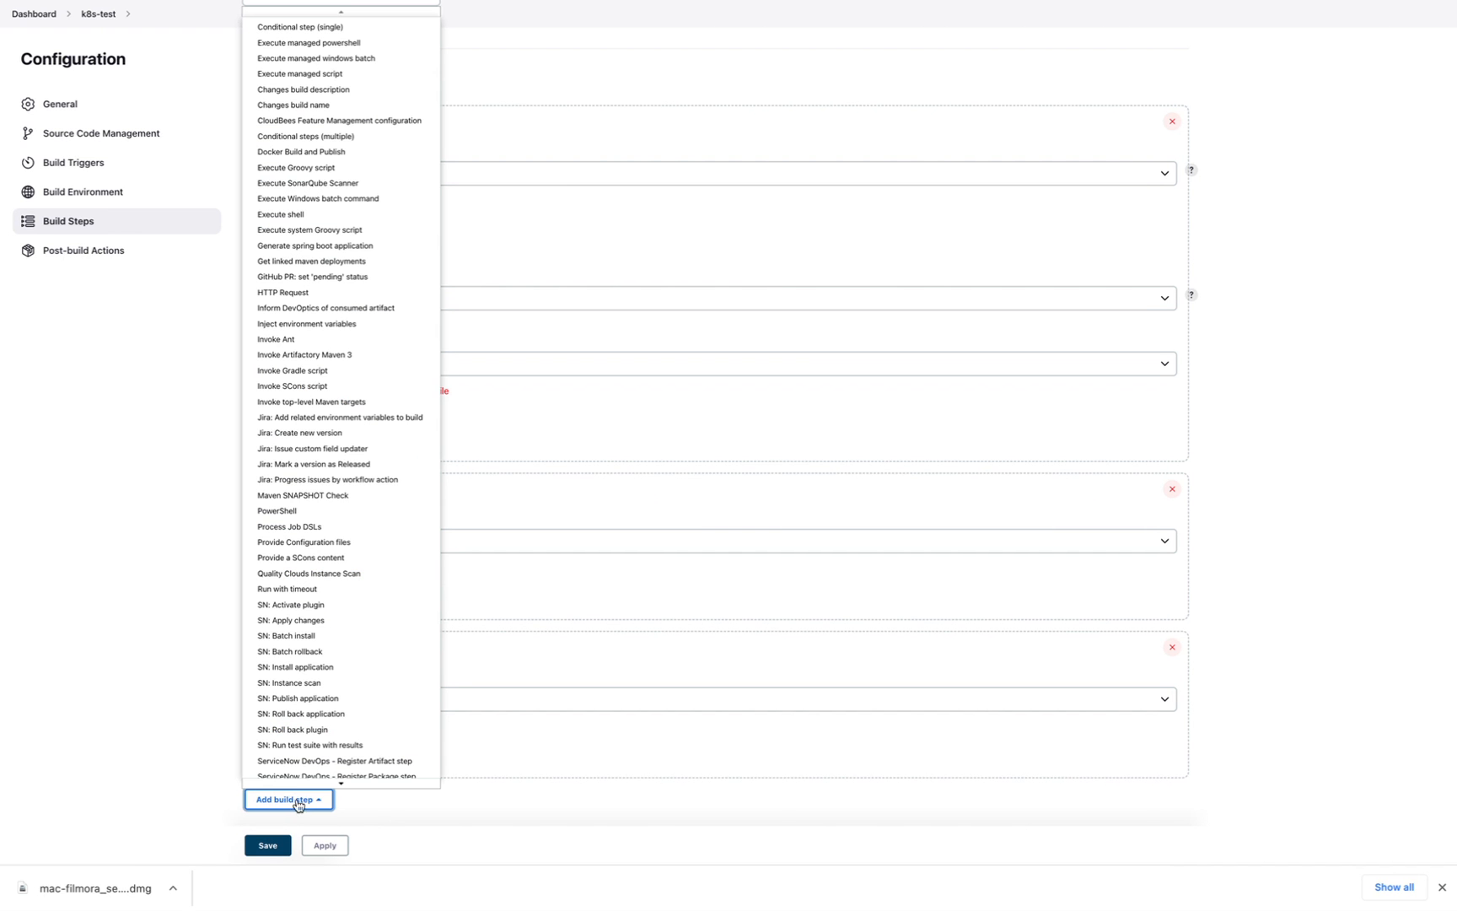
pyautogui.click(298, 508)
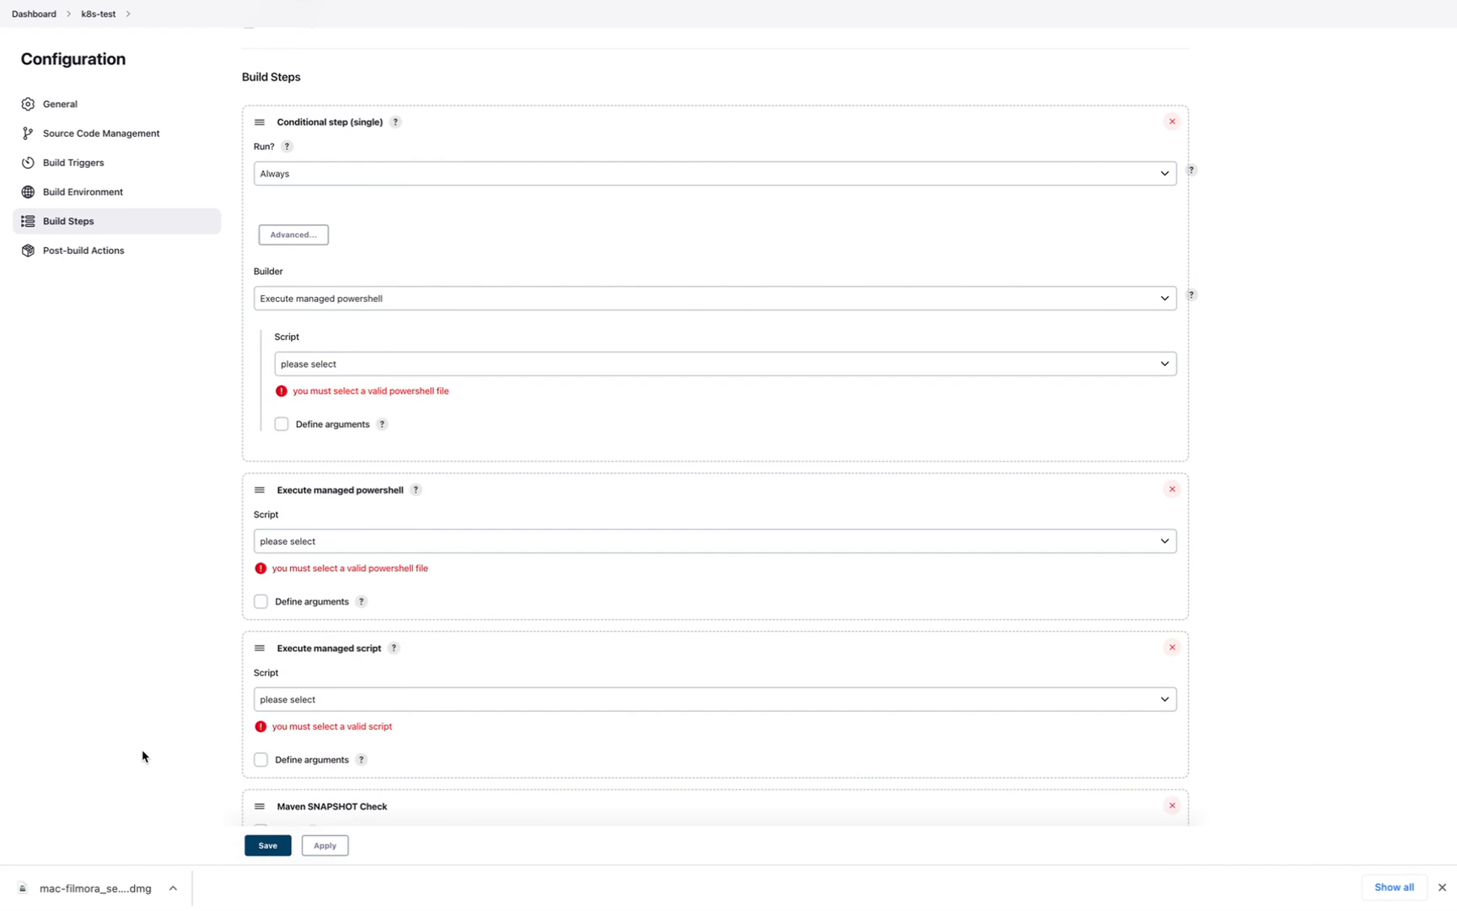
# - Bring up the build step type list's name search
pyautogui.scroll(-5, 142, 756)
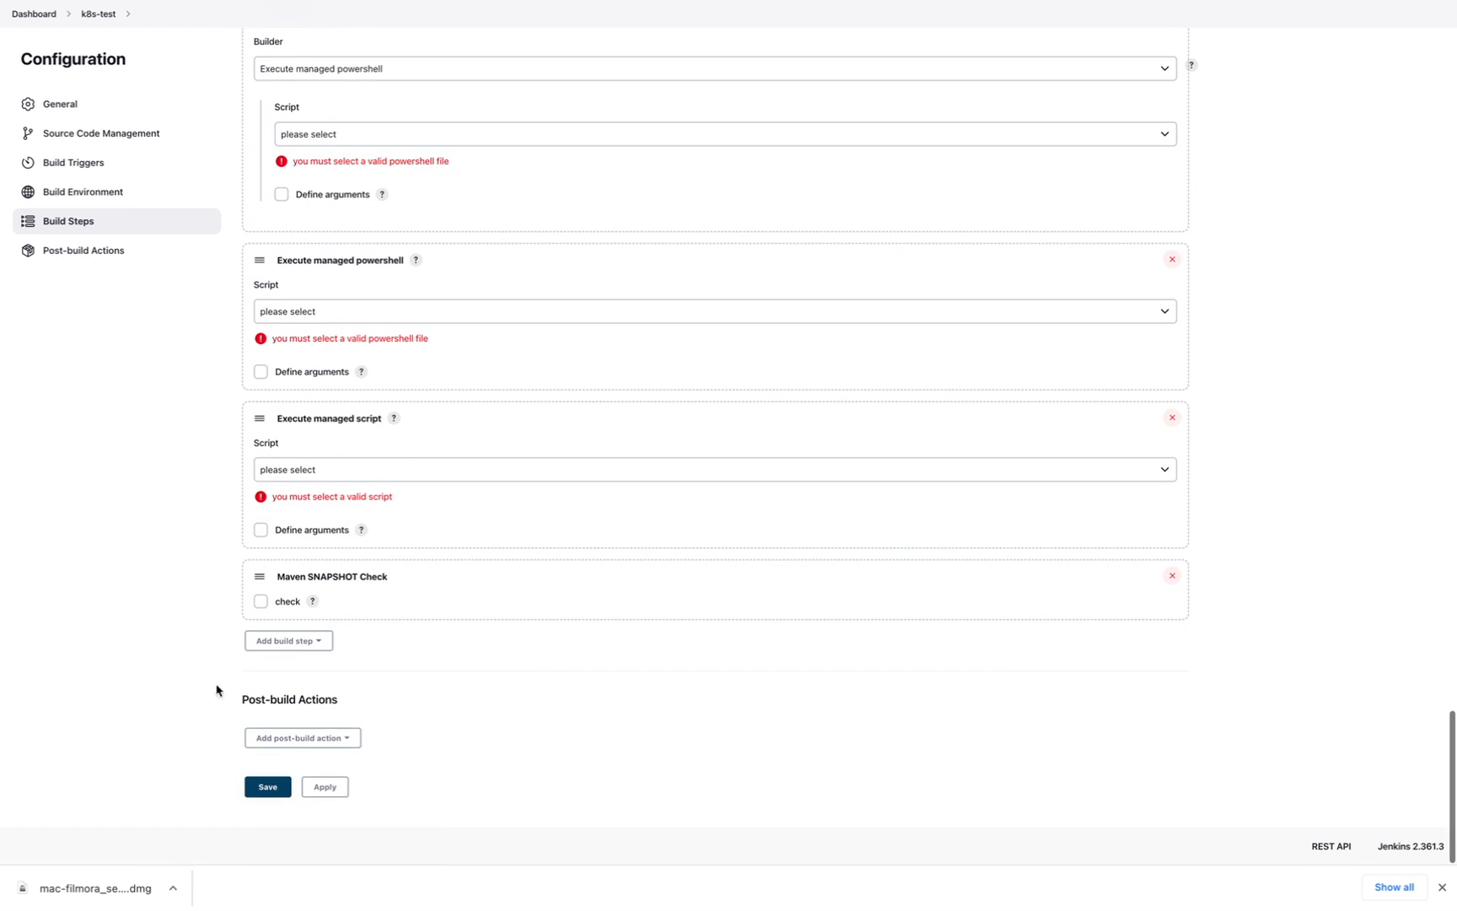
pyautogui.click(291, 642)
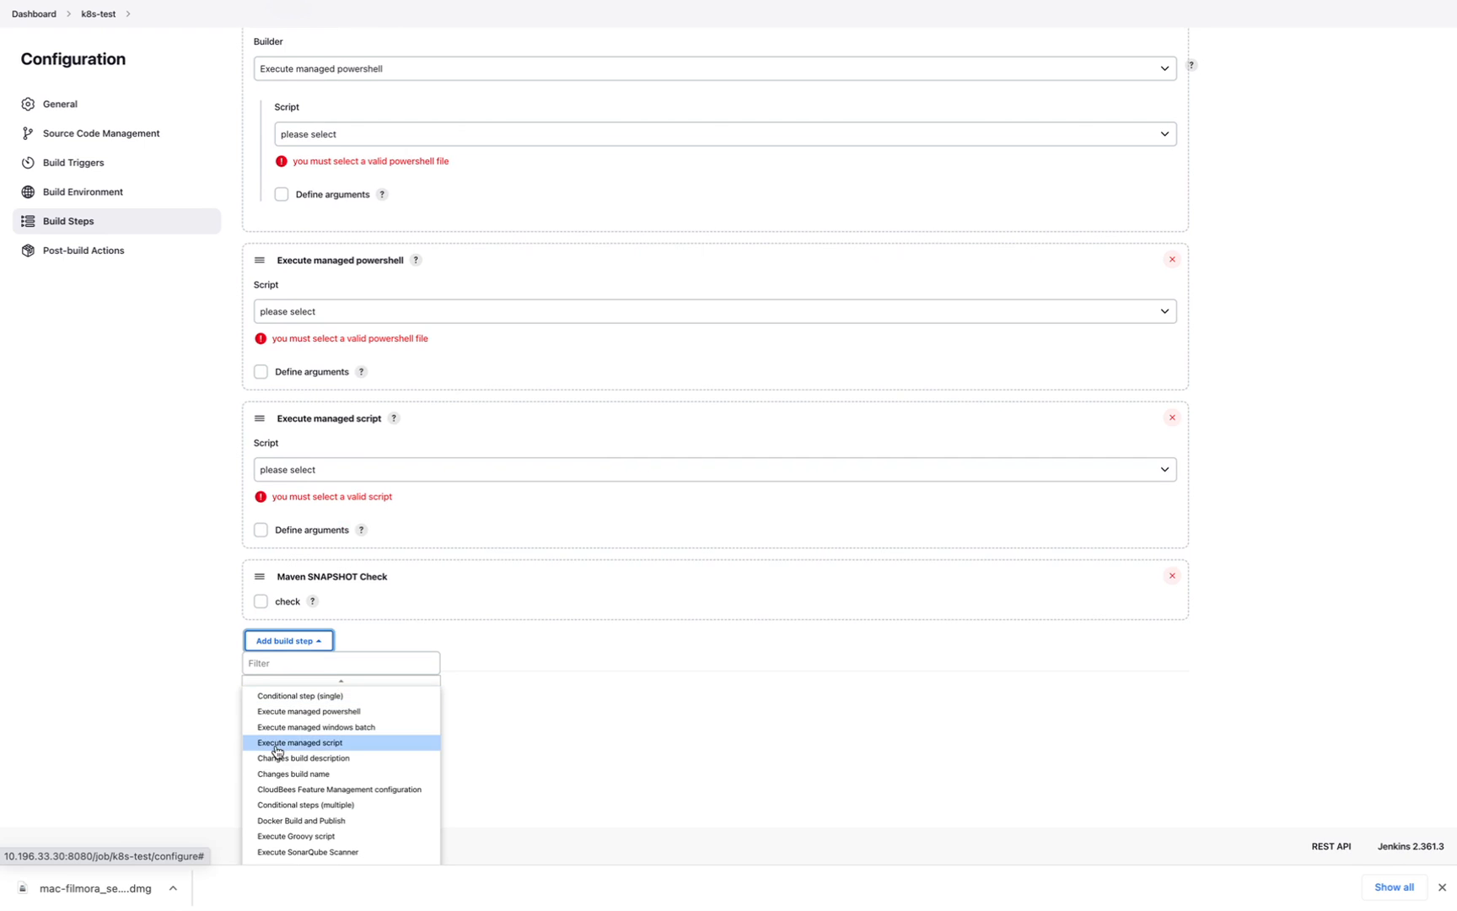
pyautogui.scroll(-1, 277, 750)
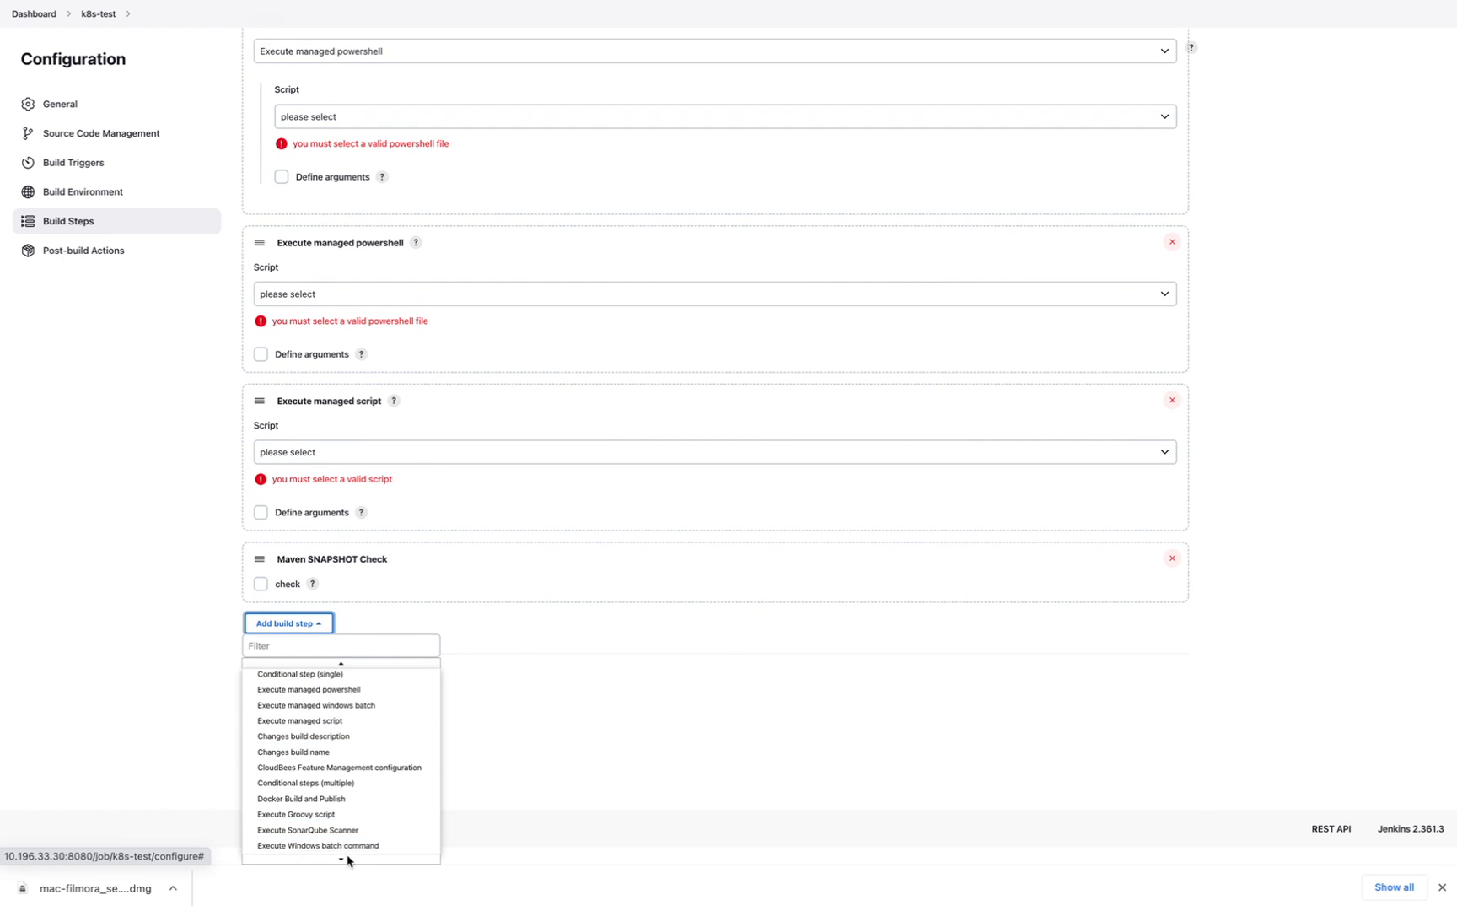
pyautogui.moveTo(345, 862)
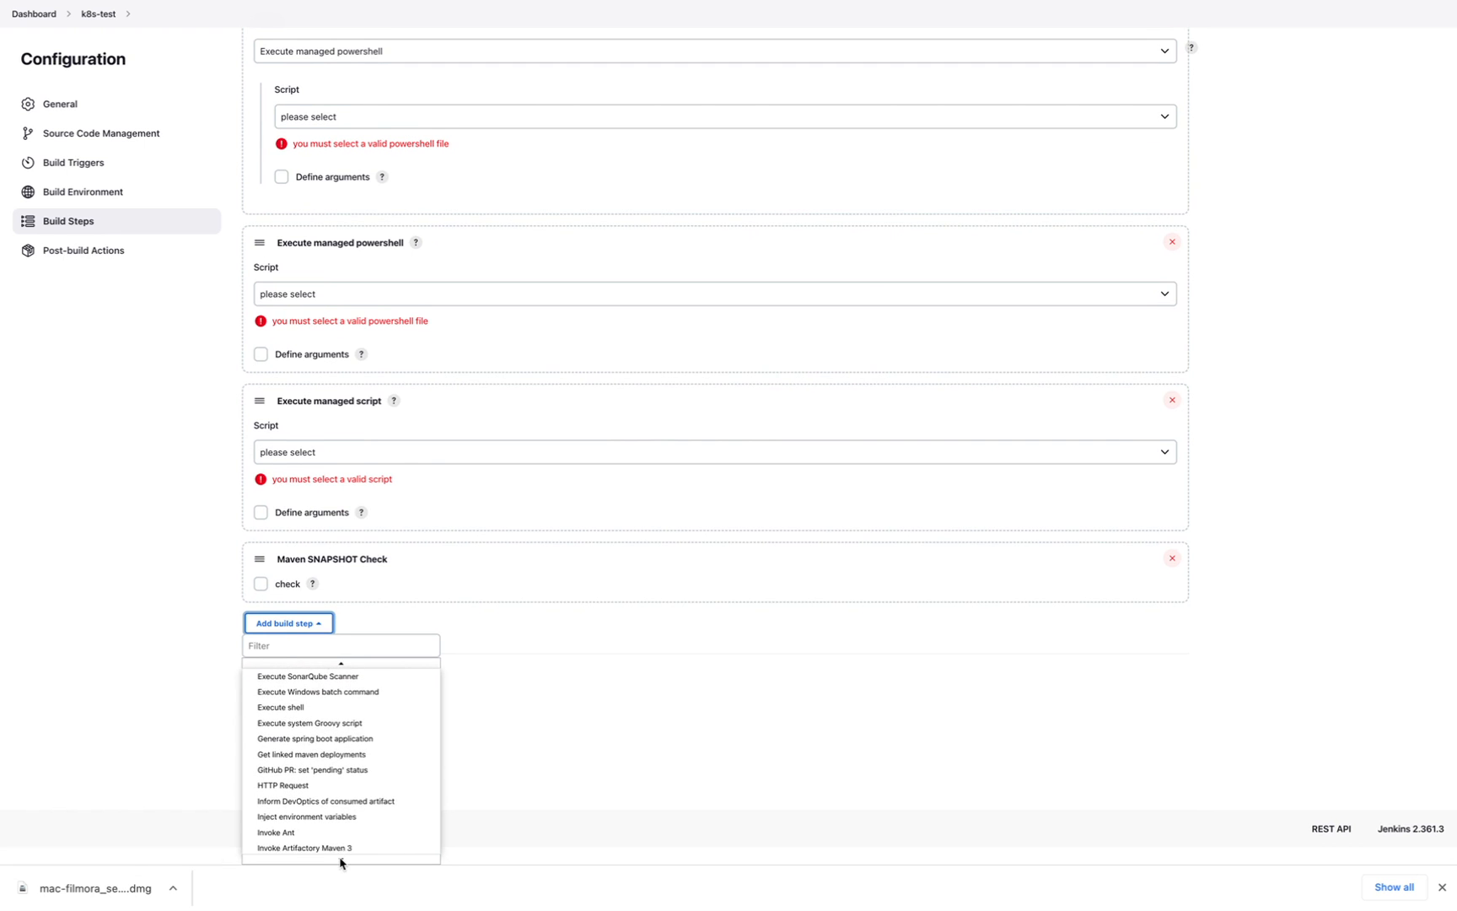
pyautogui.click(262, 645)
# - Filter for 'pow' and add a PowerShell step with an empty command, Stop On Errors and profile on
pyautogui.write('pow')
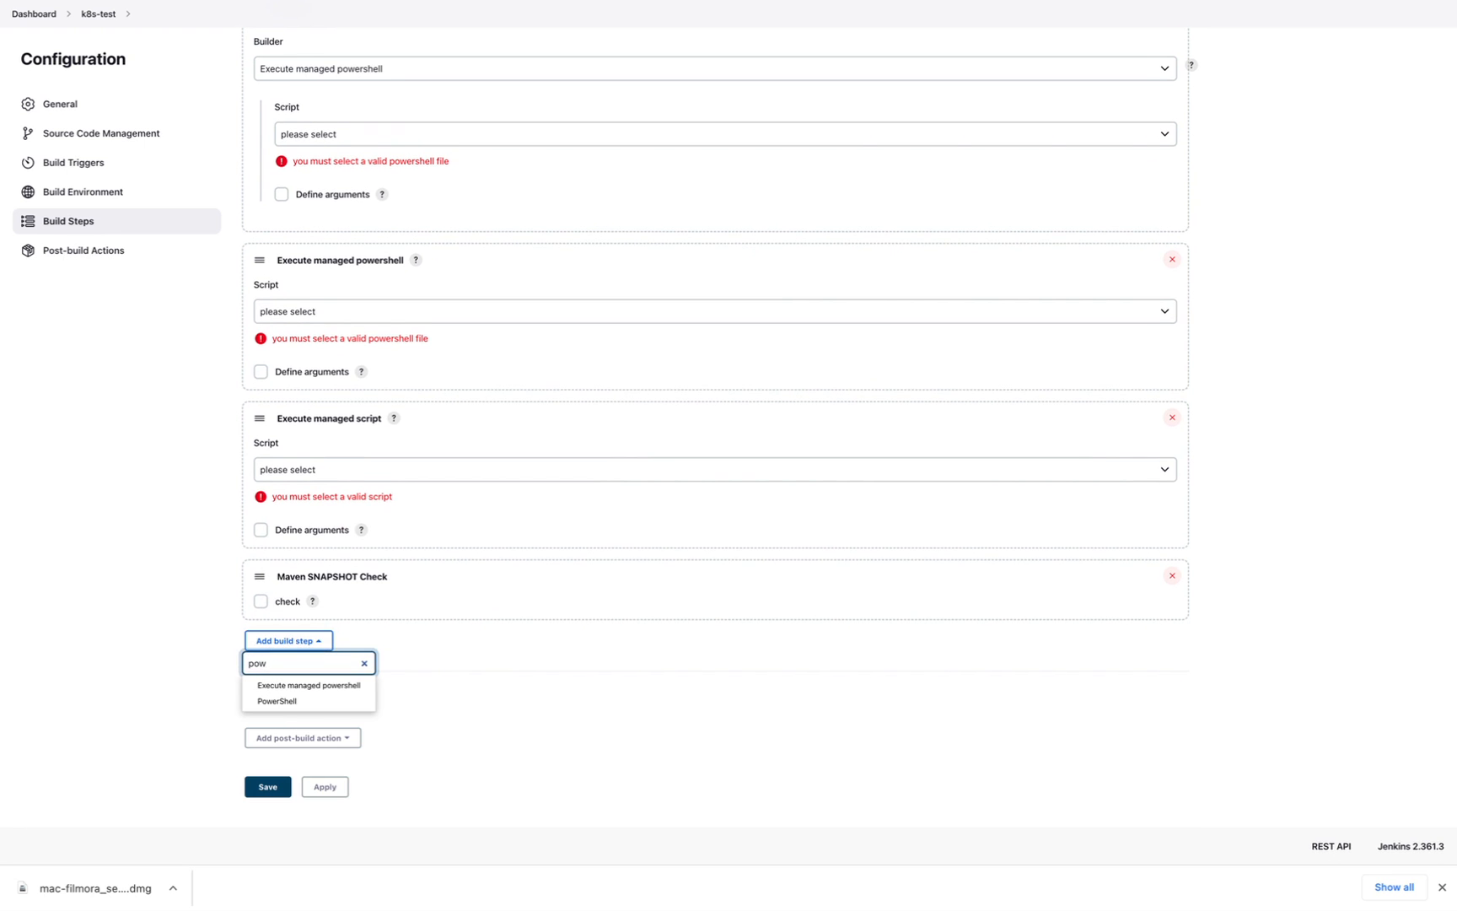
pyautogui.click(278, 704)
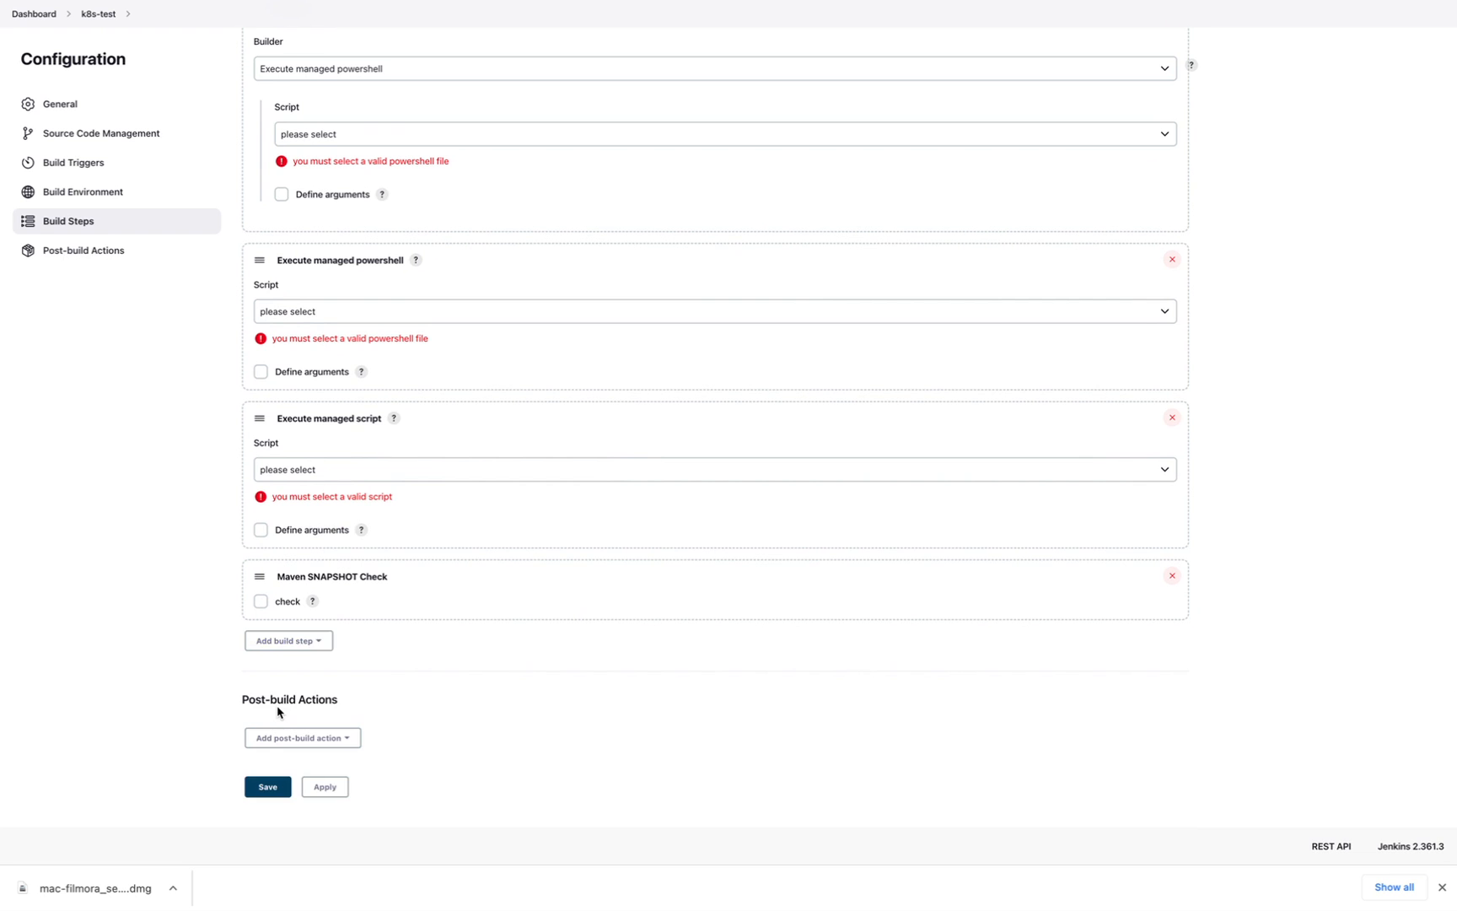
pyautogui.click(297, 733)
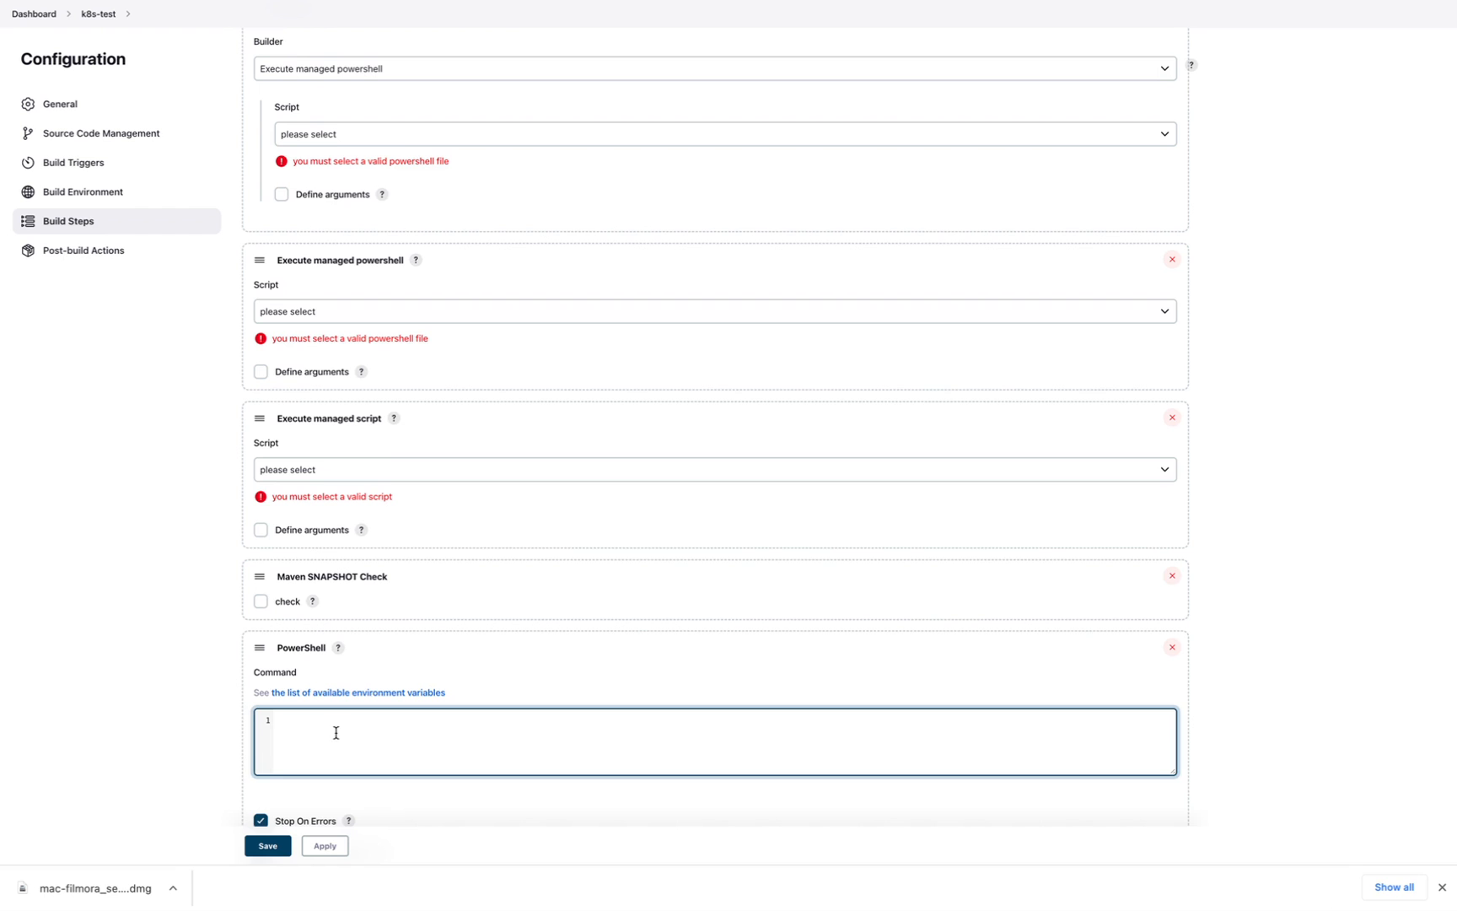
pyautogui.click(159, 756)
pyautogui.scroll(-2, 159, 756)
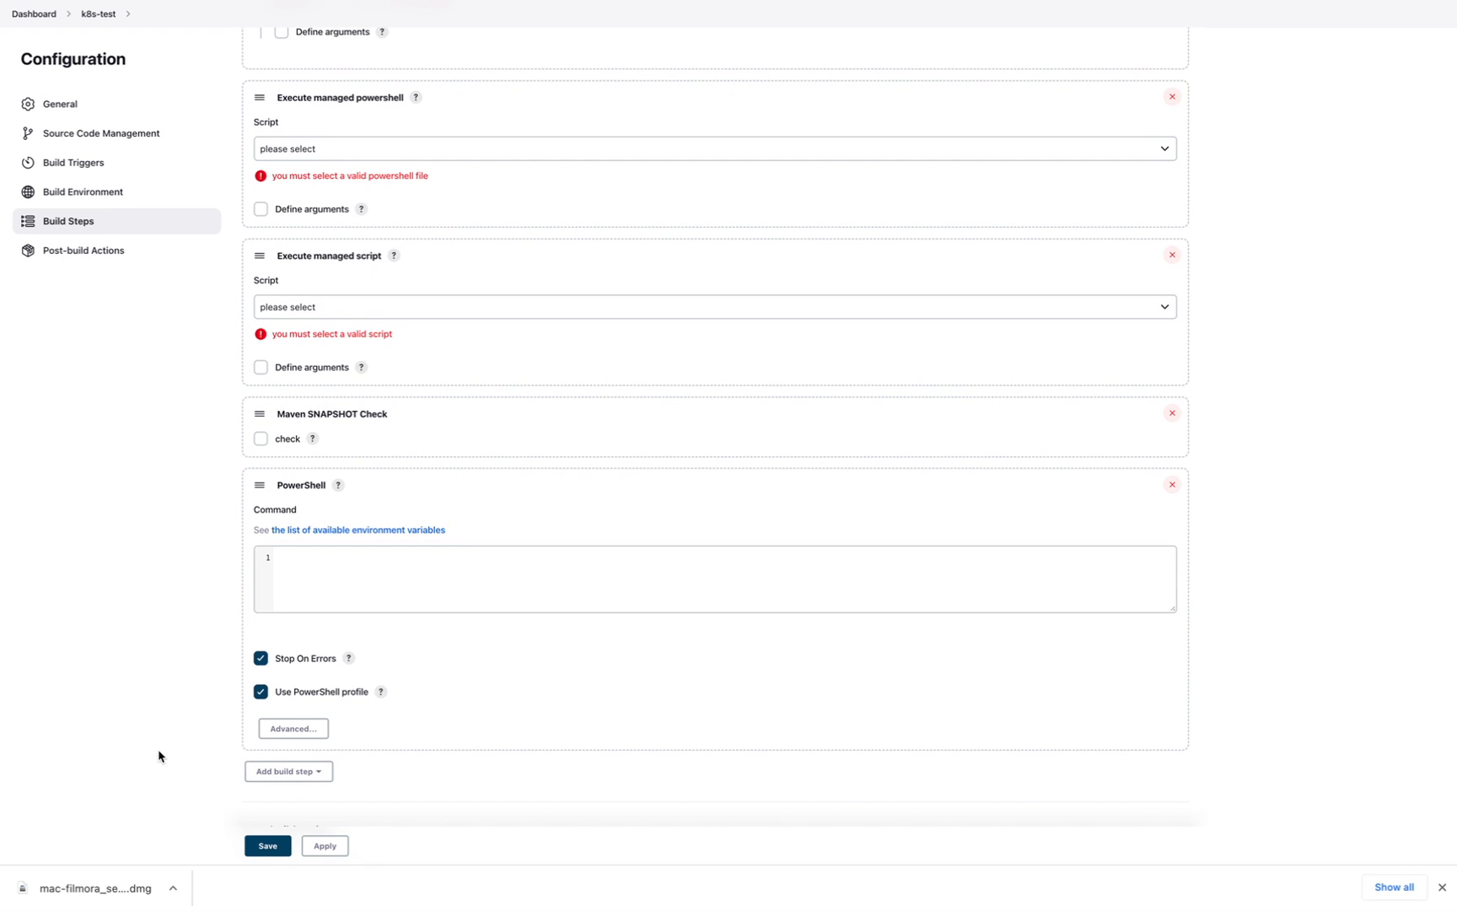
pyautogui.scroll(-1, 158, 756)
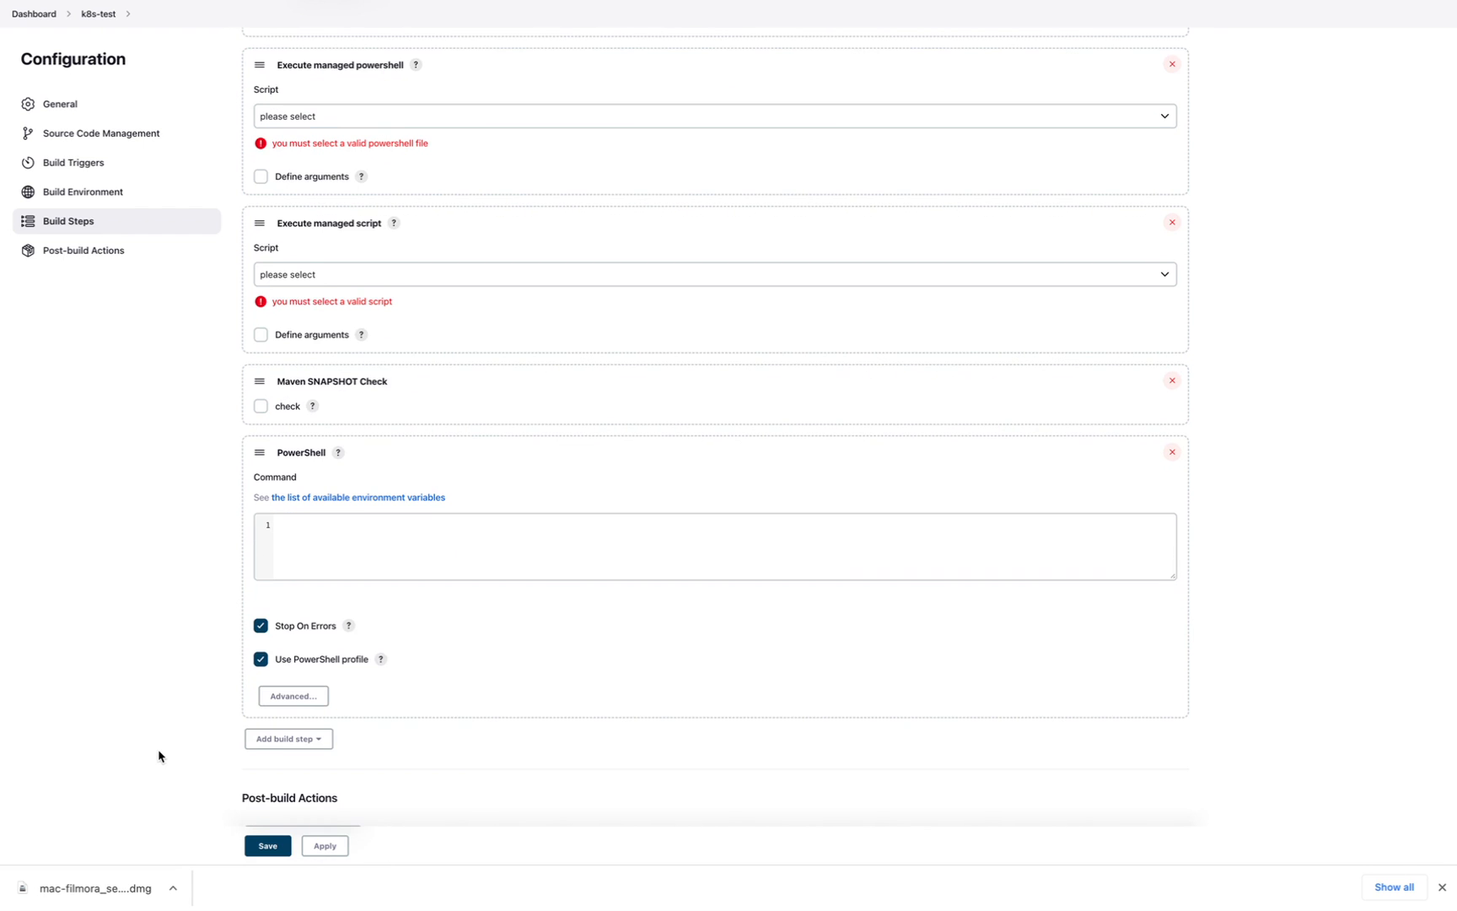
pyautogui.scroll(-3, 159, 756)
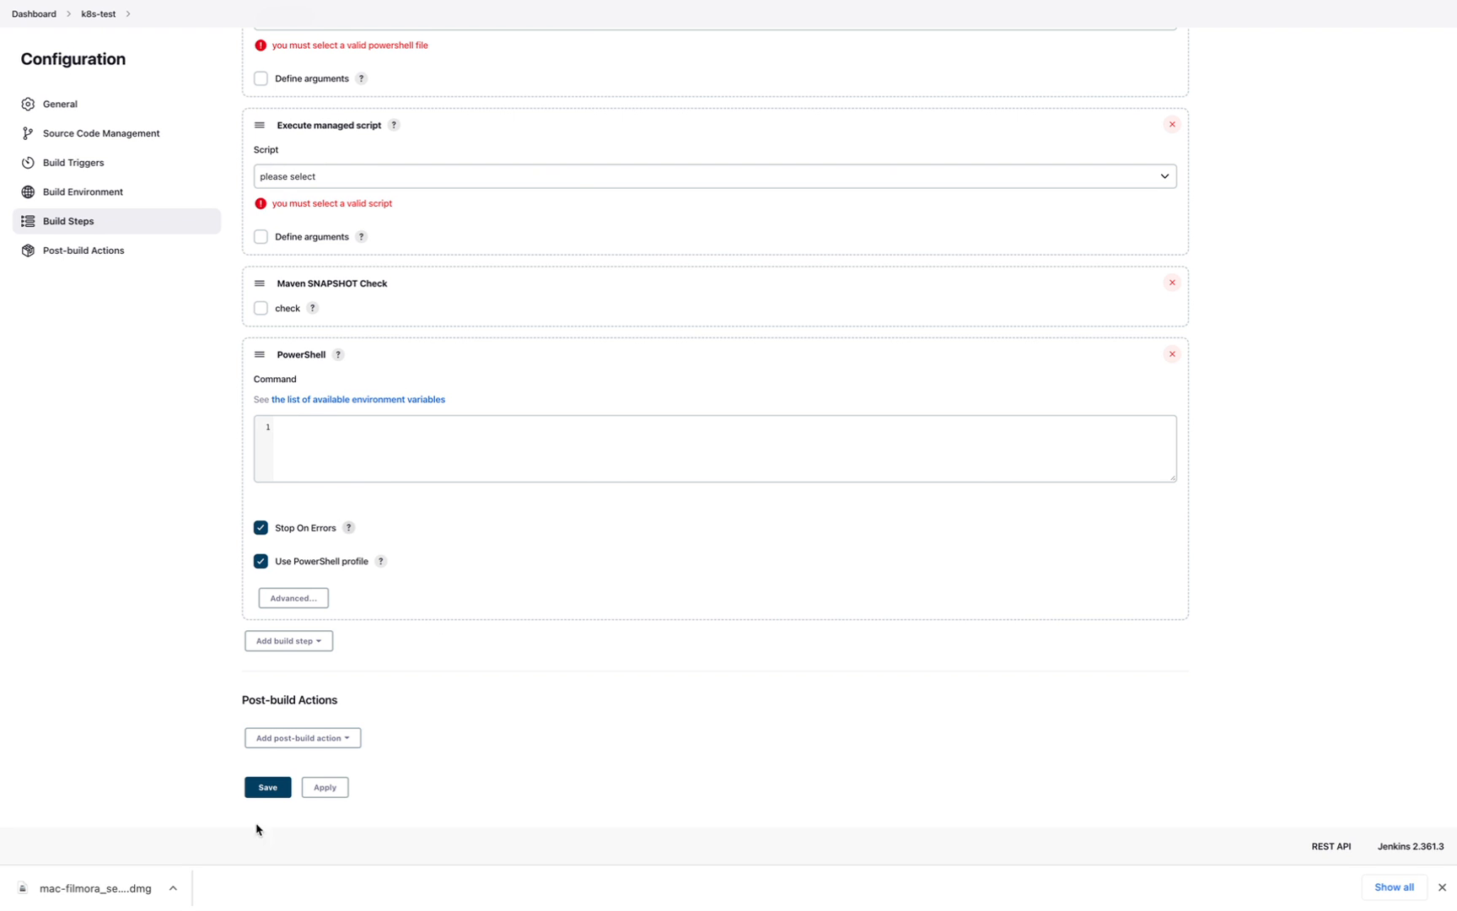
pyautogui.click(310, 739)
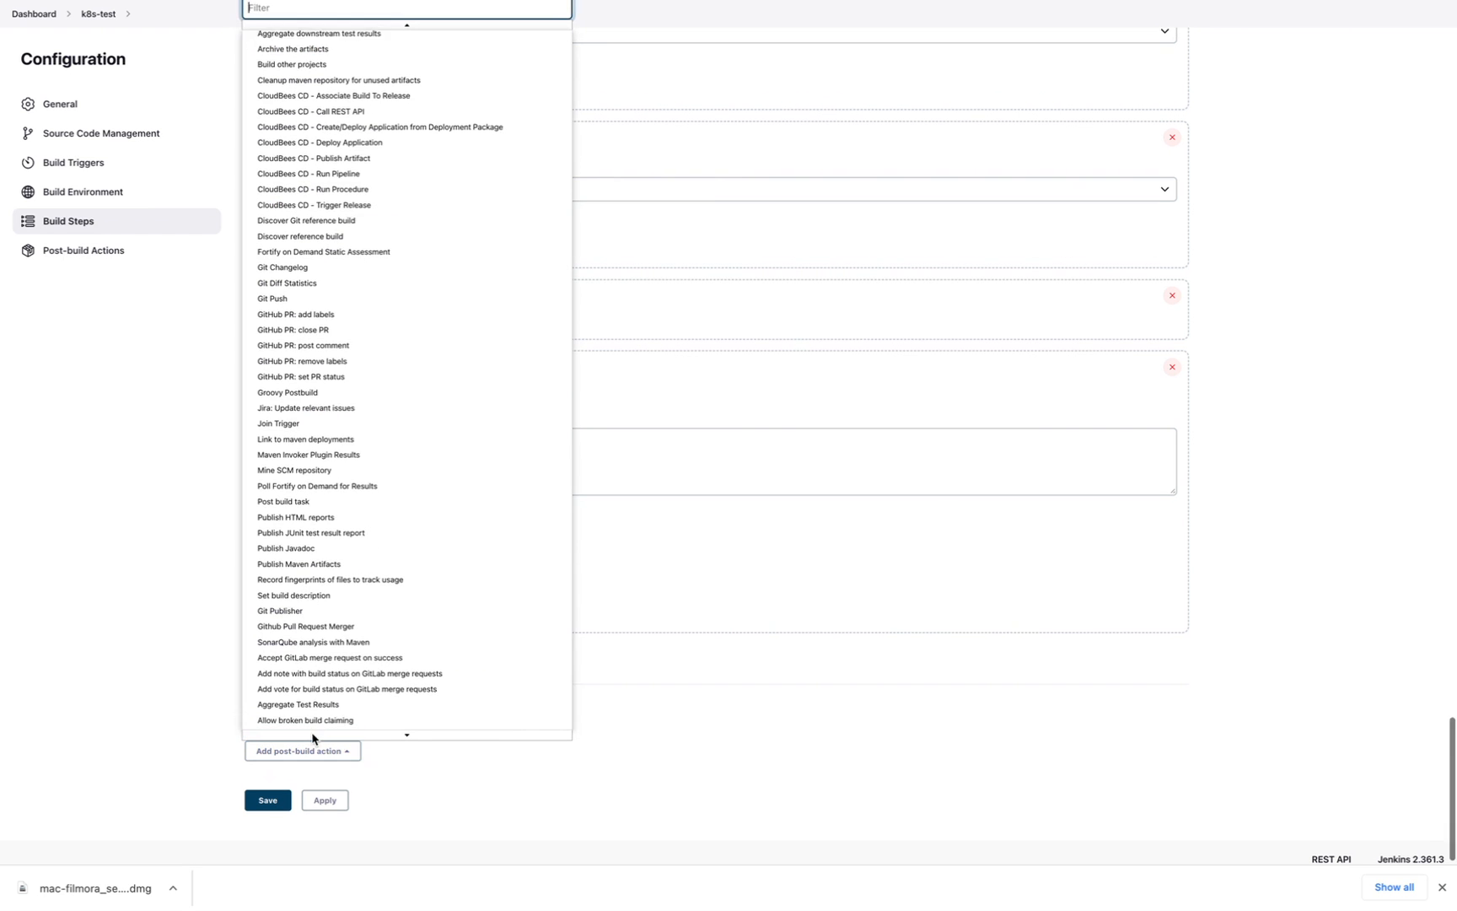
pyautogui.click(139, 671)
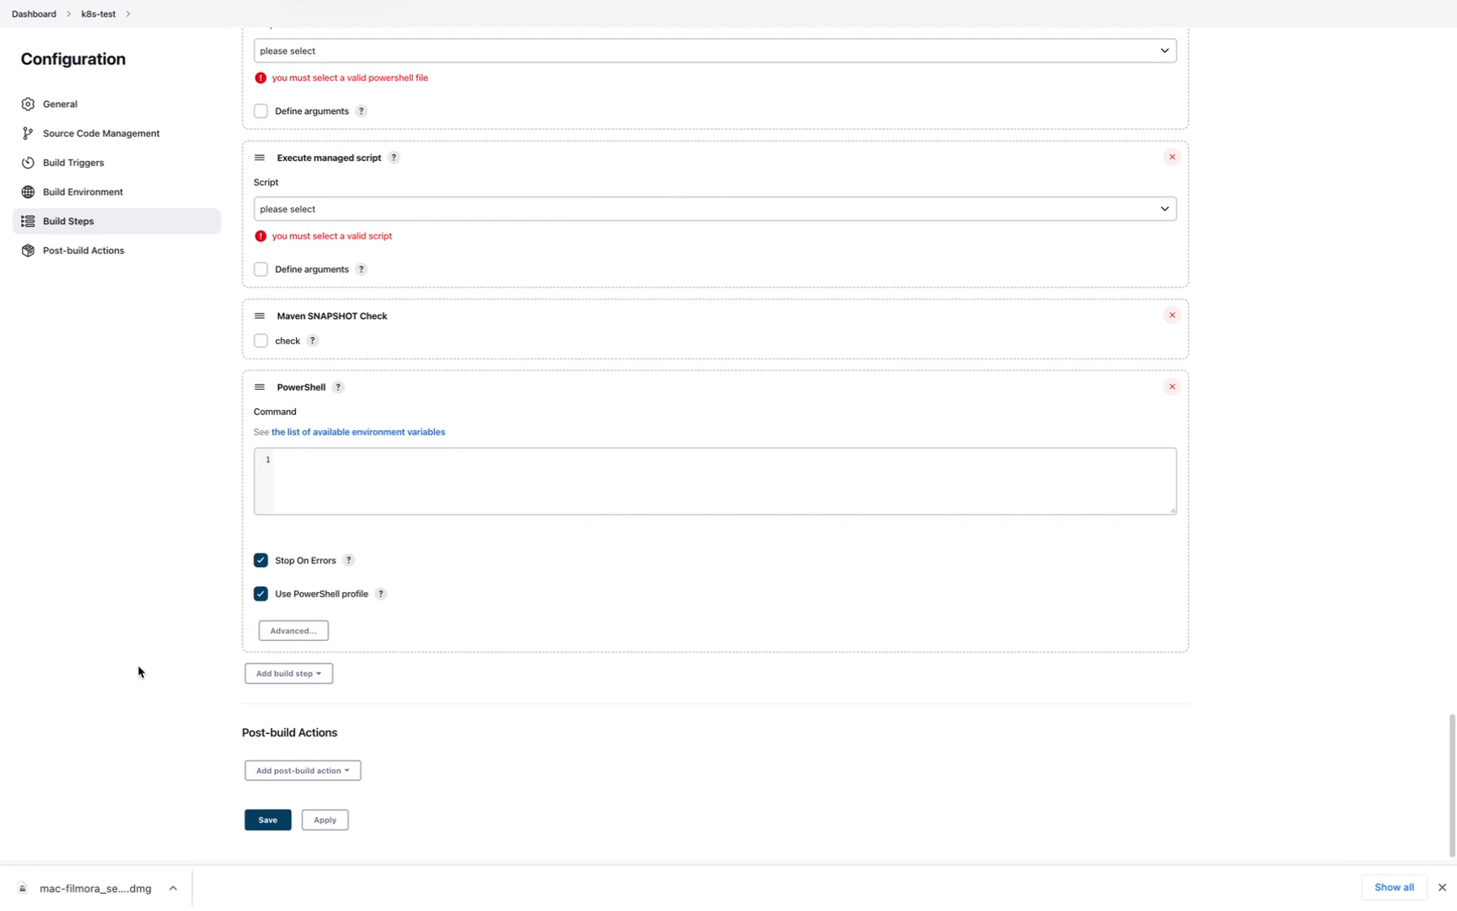
pyautogui.click(108, 250)
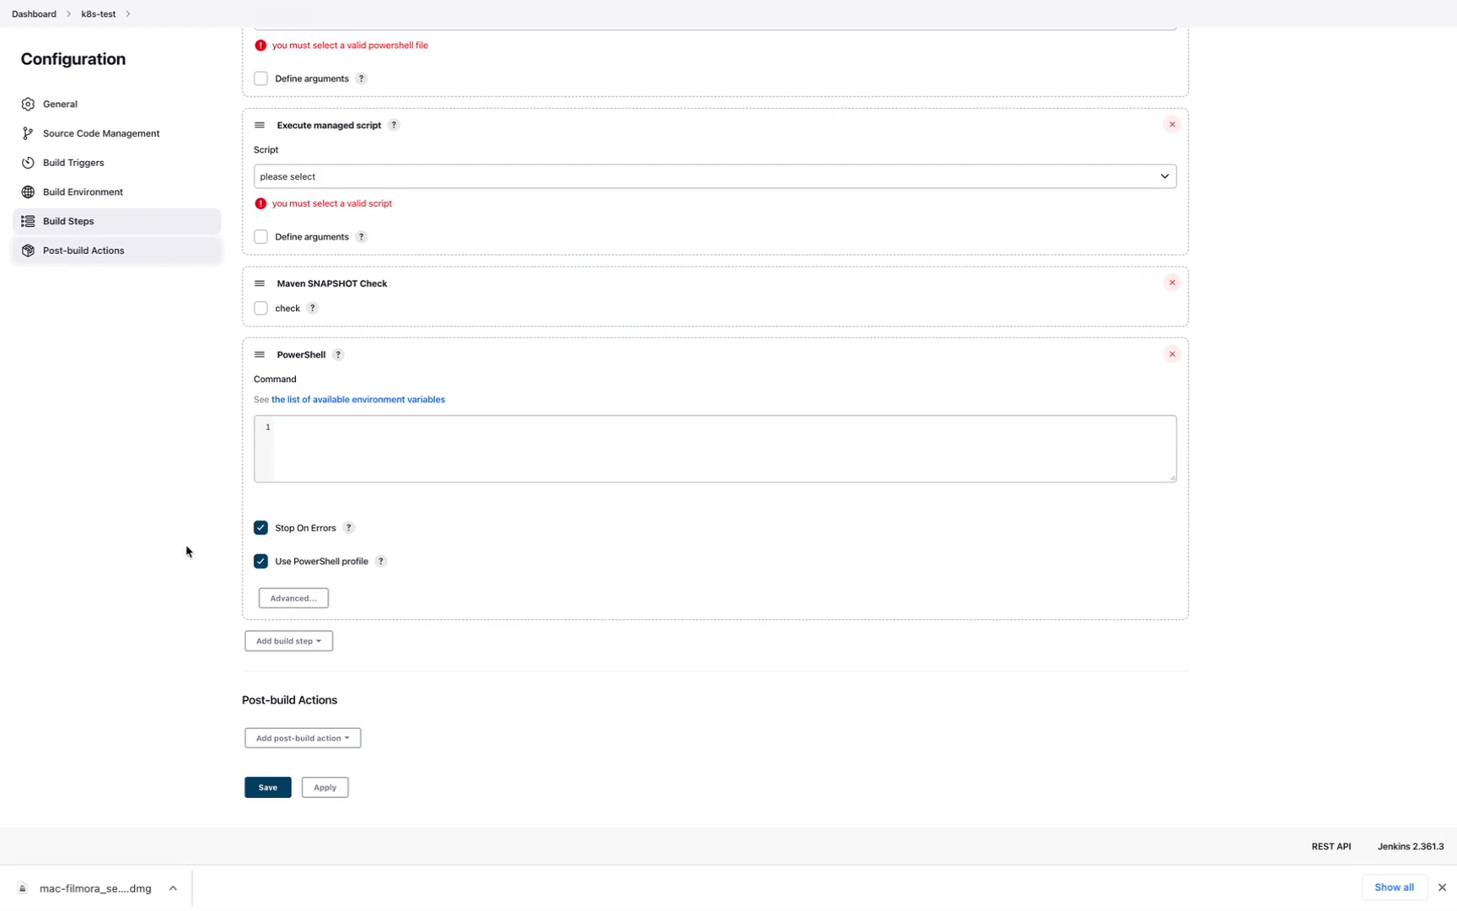
pyautogui.scroll(5, 399, 723)
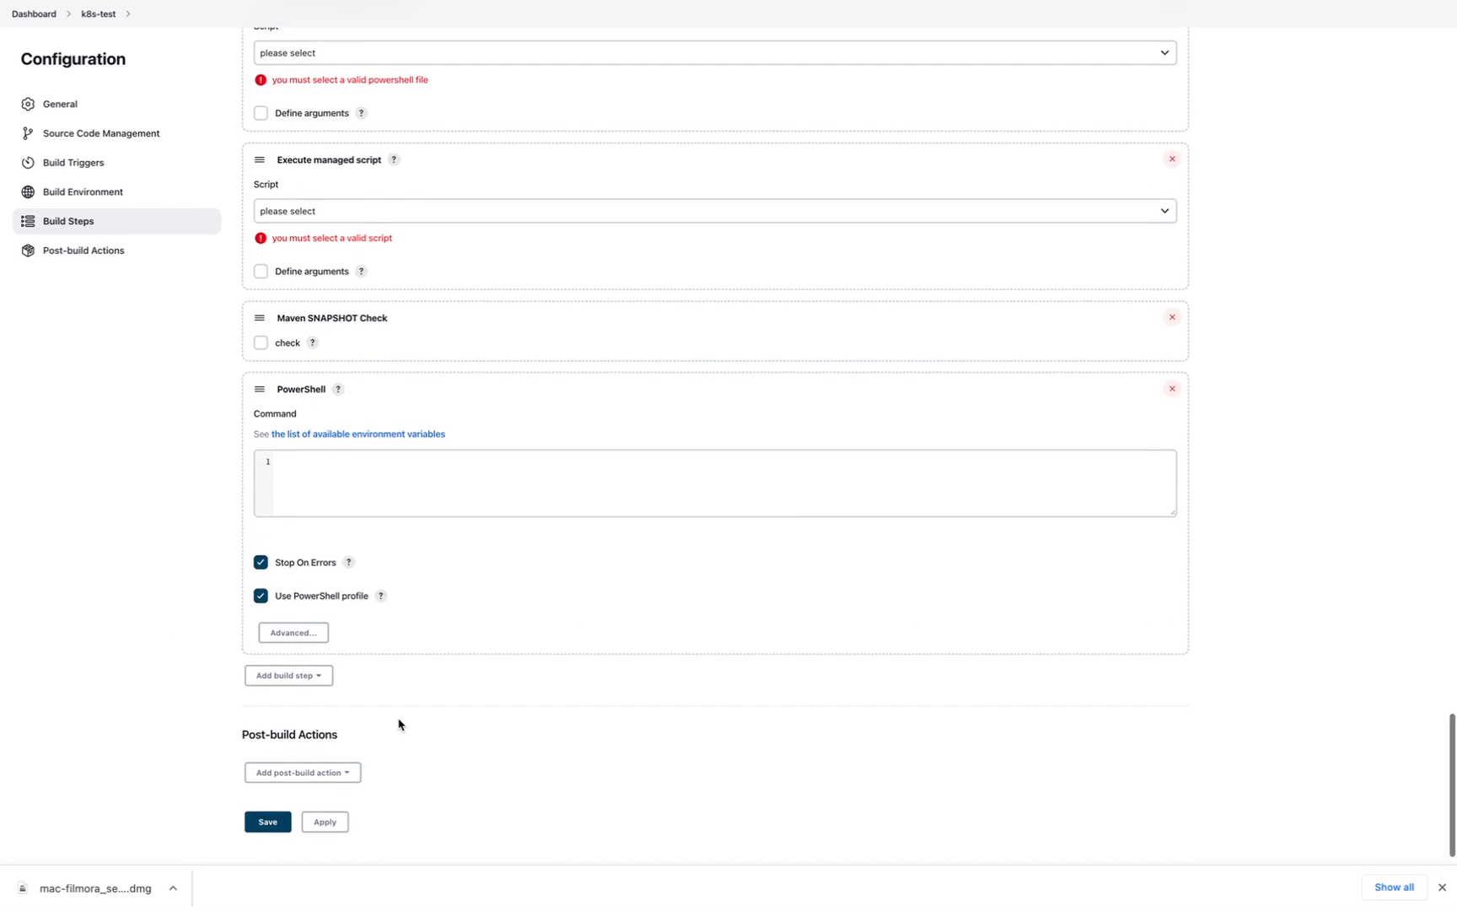
pyautogui.scroll(10, 399, 724)
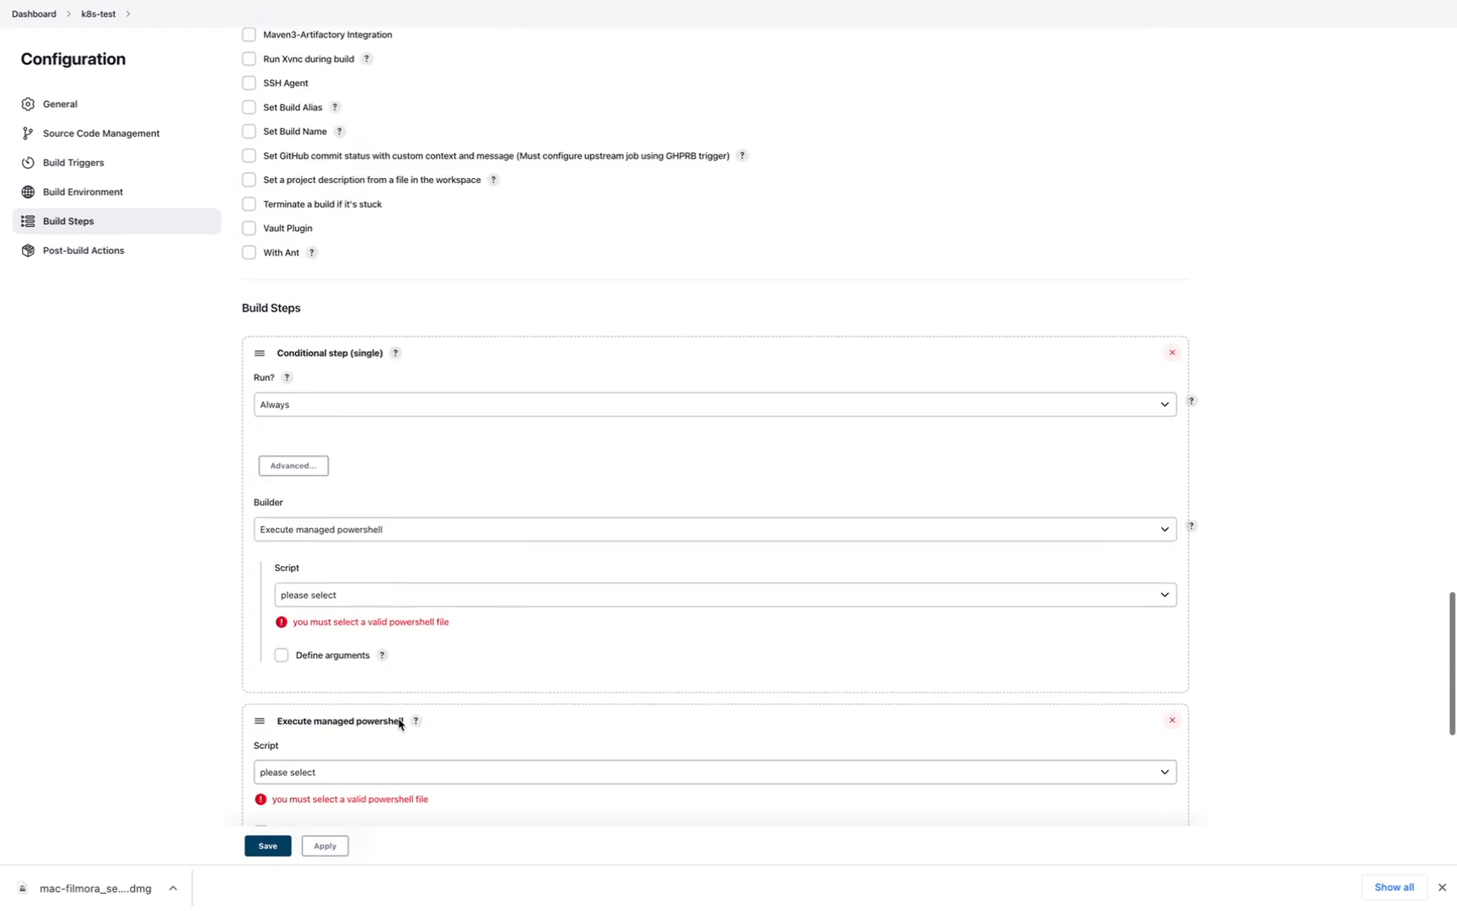
pyautogui.scroll(10, 399, 723)
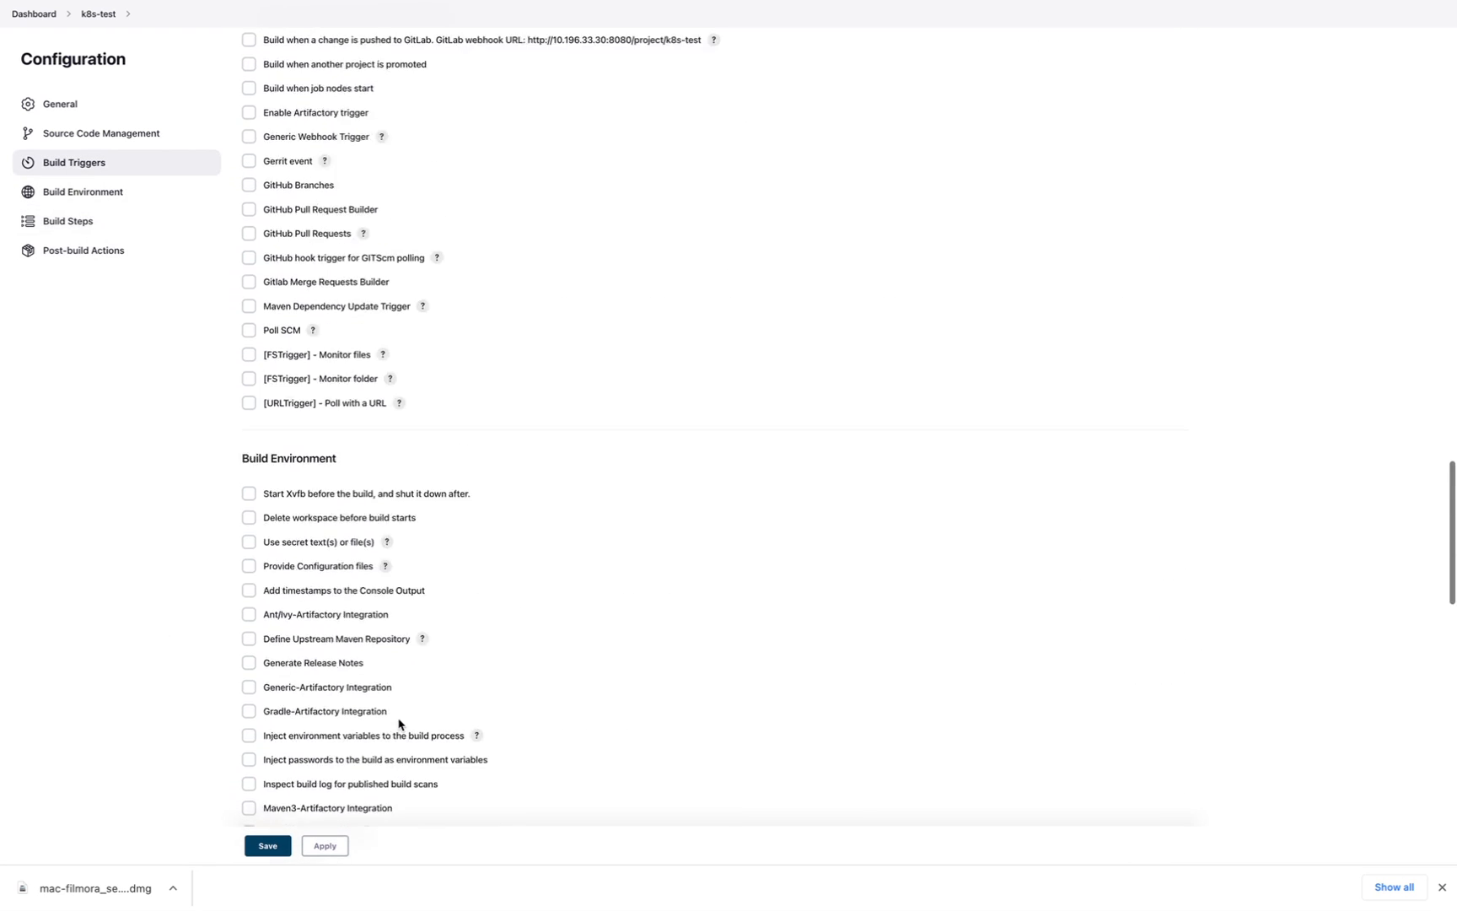
pyautogui.scroll(10, 399, 723)
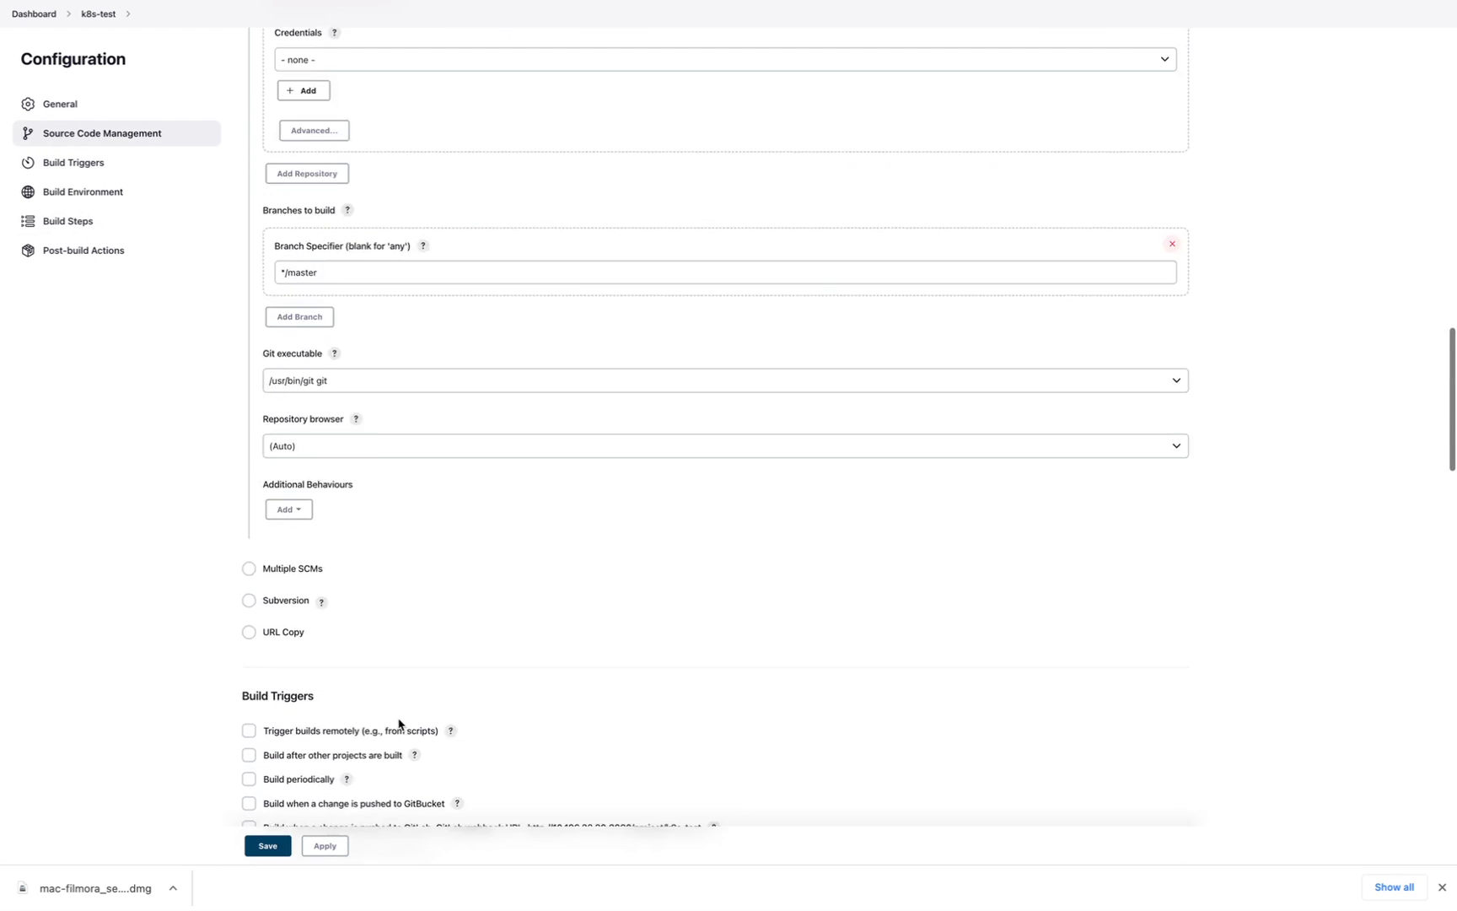
pyautogui.scroll(10, 399, 718)
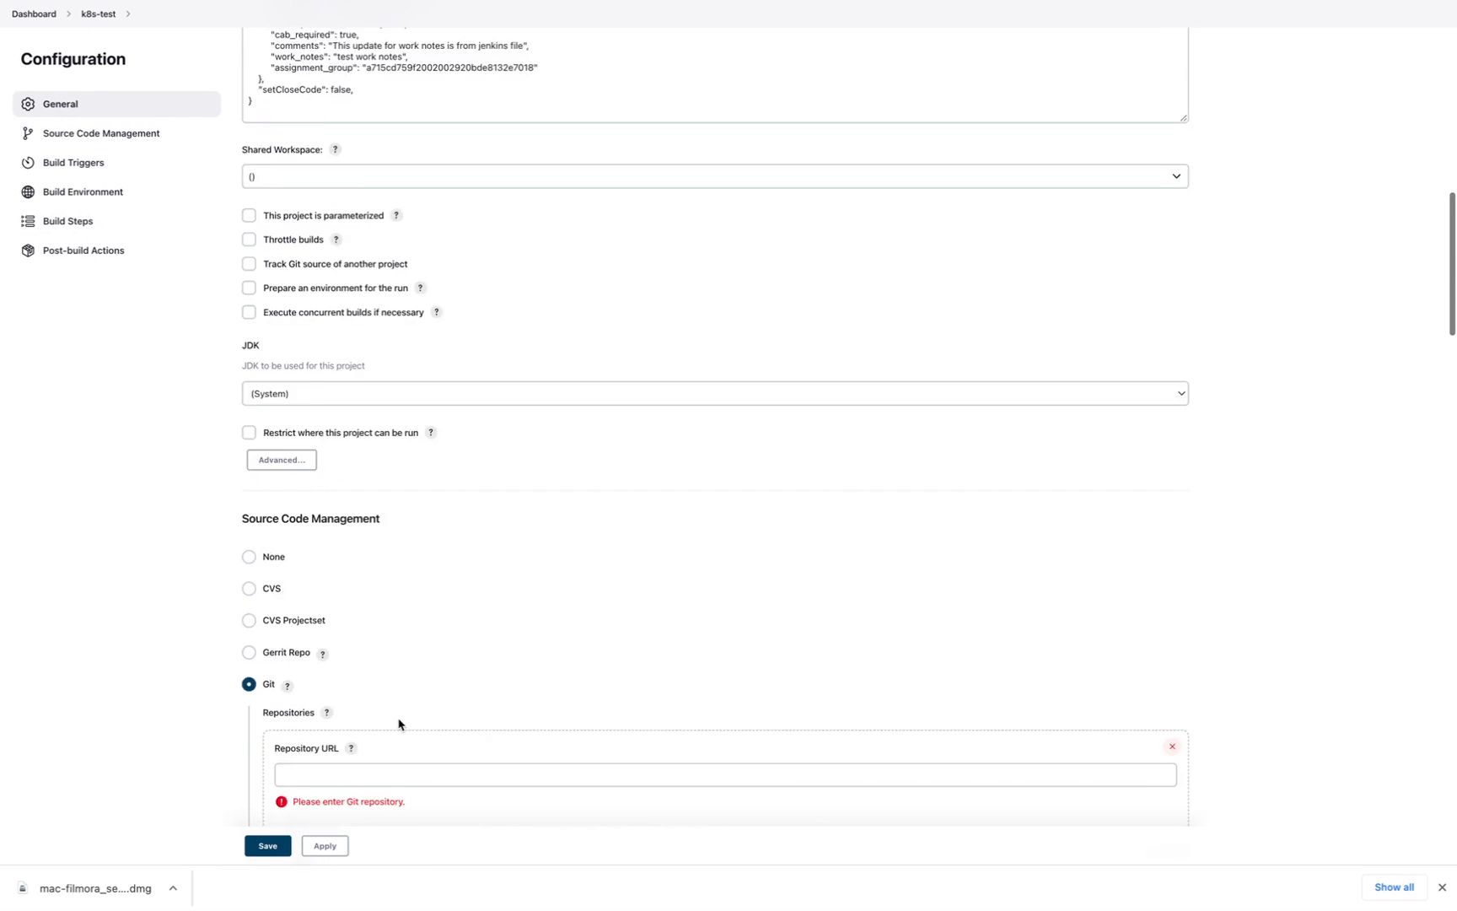